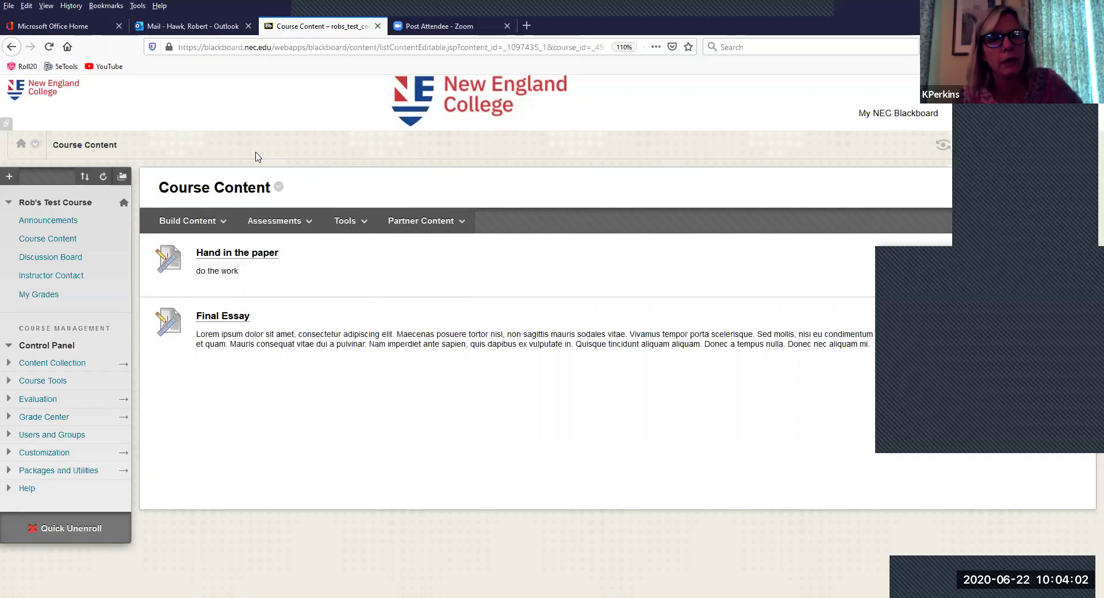
# Zoom in on the Course Content page and open the Assessments dropdown
pyautogui.click(188, 221)
pyautogui.click(592, 298)
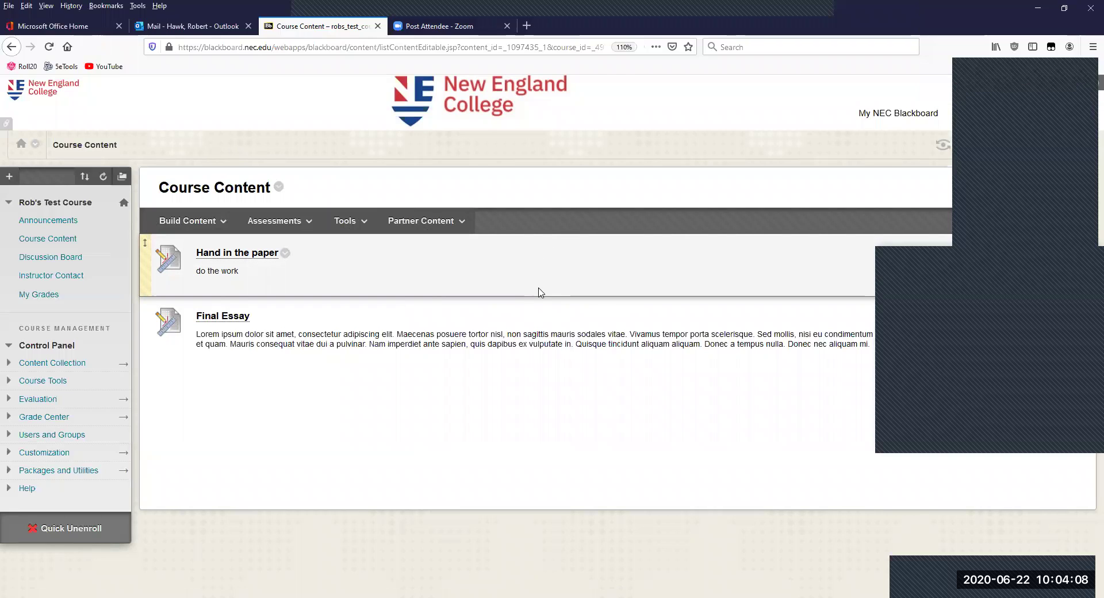
pyautogui.hotkey('ctrl', '+')
pyautogui.hotkey('ctrl', '+')
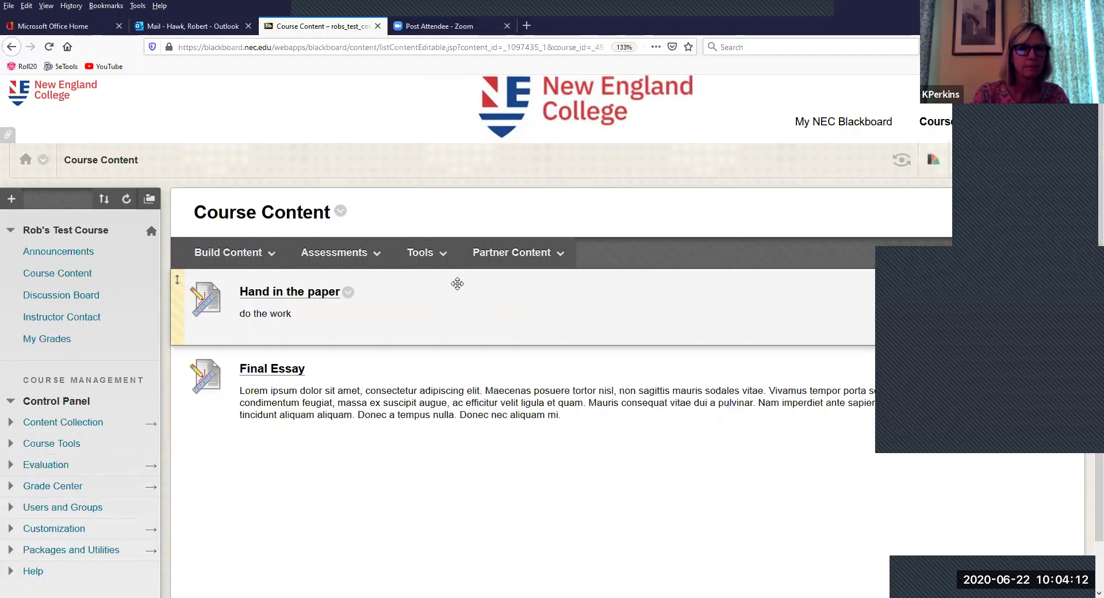
pyautogui.scroll(-2, 466, 291)
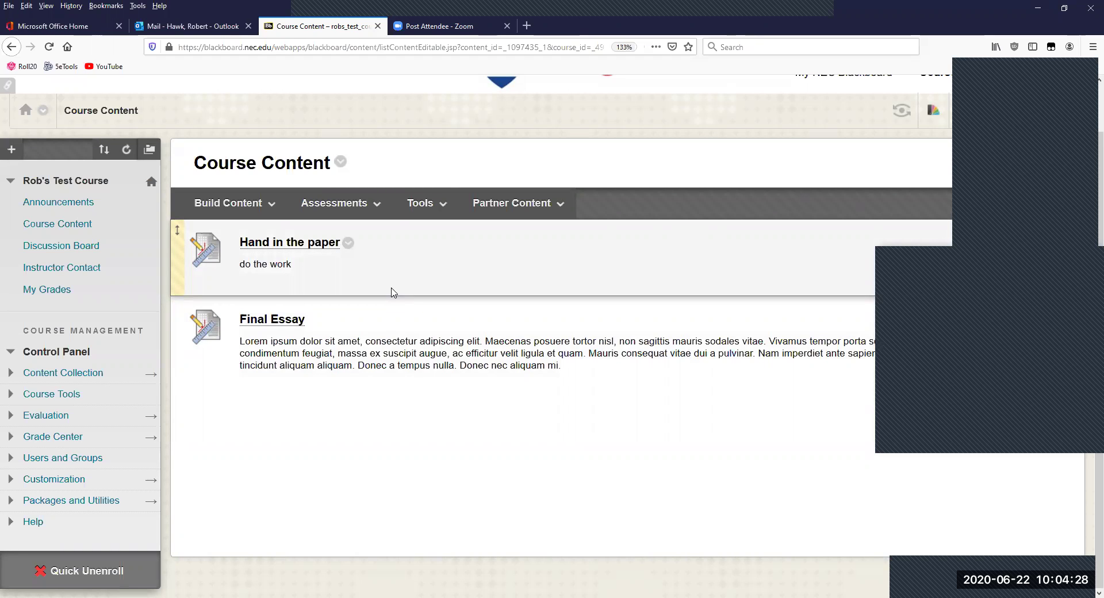
pyautogui.scroll(2, 394, 293)
pyautogui.scroll(-2, 397, 329)
pyautogui.click(334, 204)
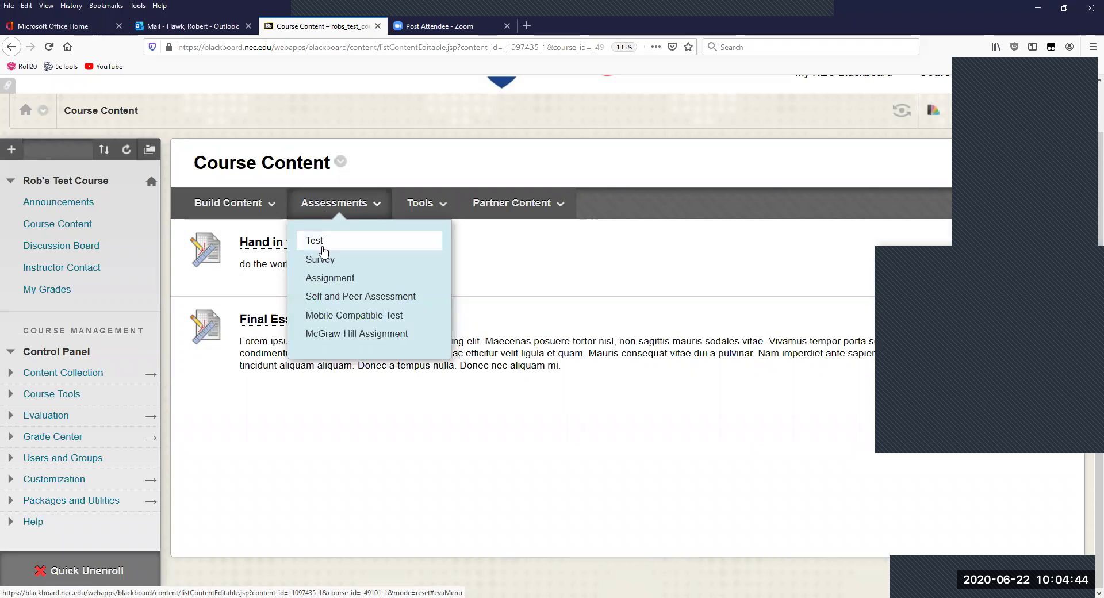
# Choose Assignment from the Assessments dropdown and scroll through the blank Create Assignment form
pyautogui.click(322, 279)
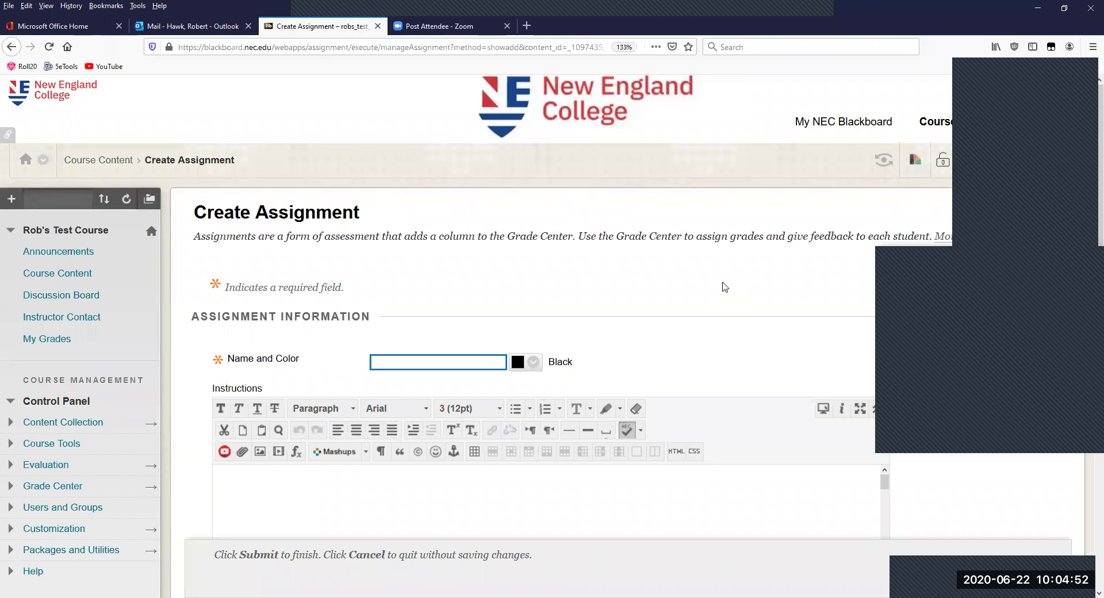
pyautogui.scroll(-5, 725, 287)
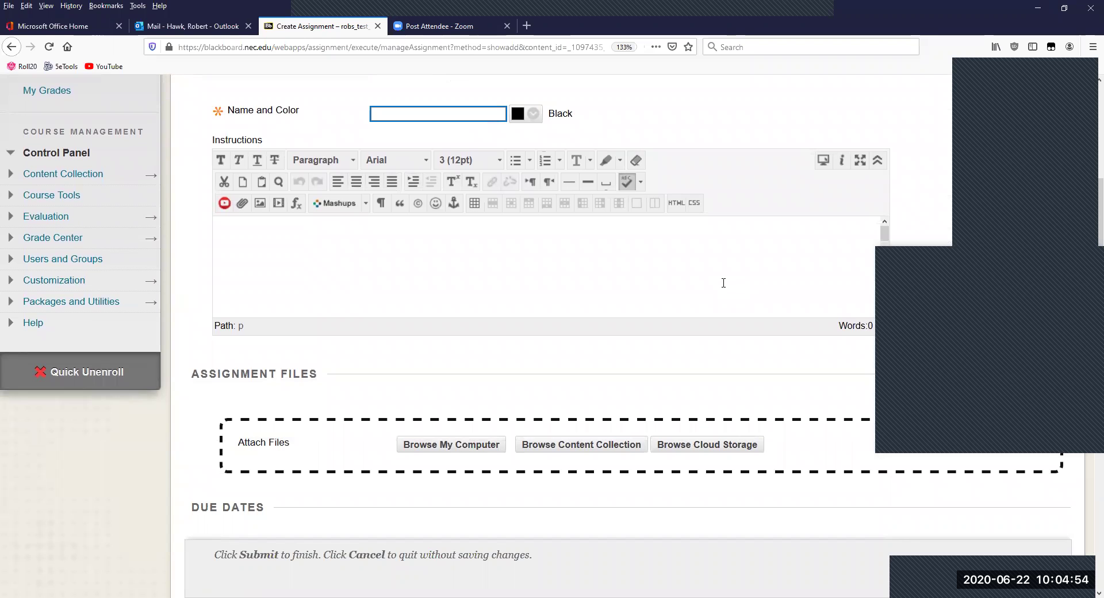
pyautogui.scroll(-10, 702, 347)
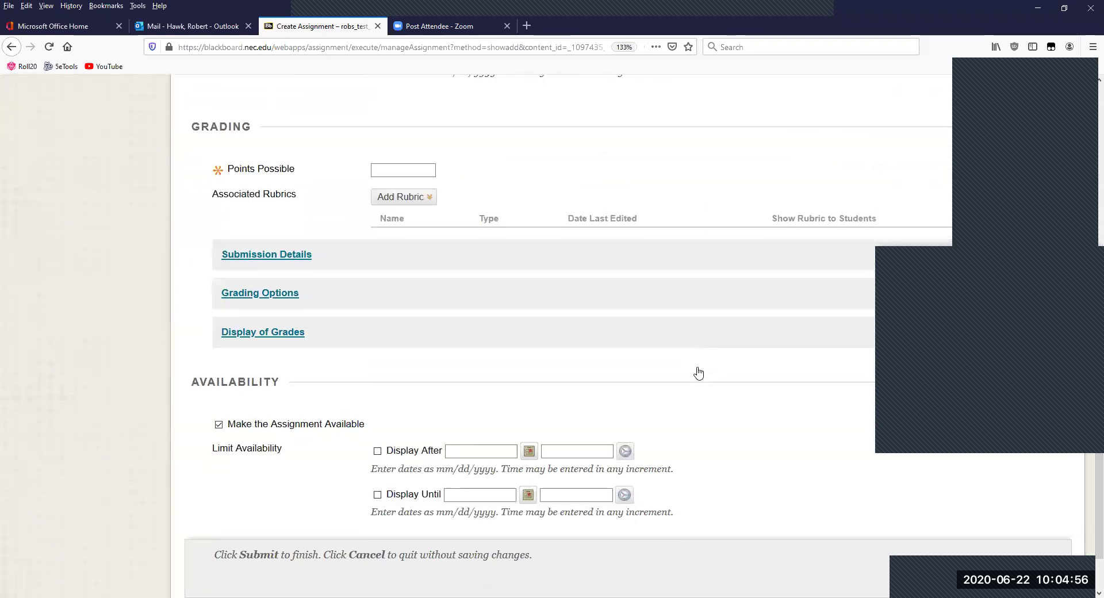
pyautogui.scroll(-2, 699, 373)
pyautogui.scroll(10, 699, 373)
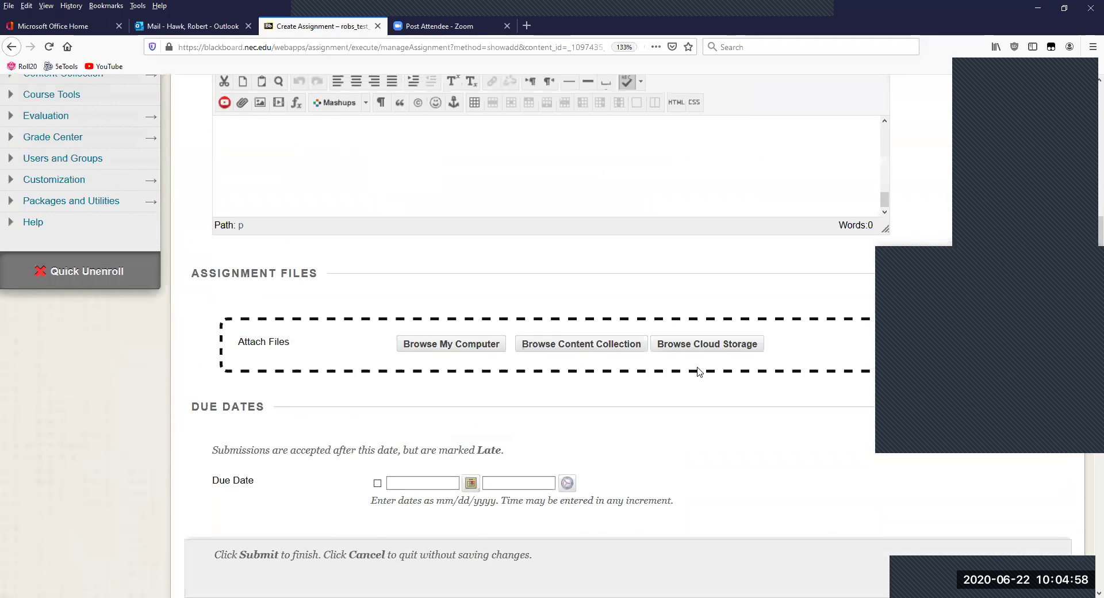
pyautogui.scroll(6, 699, 373)
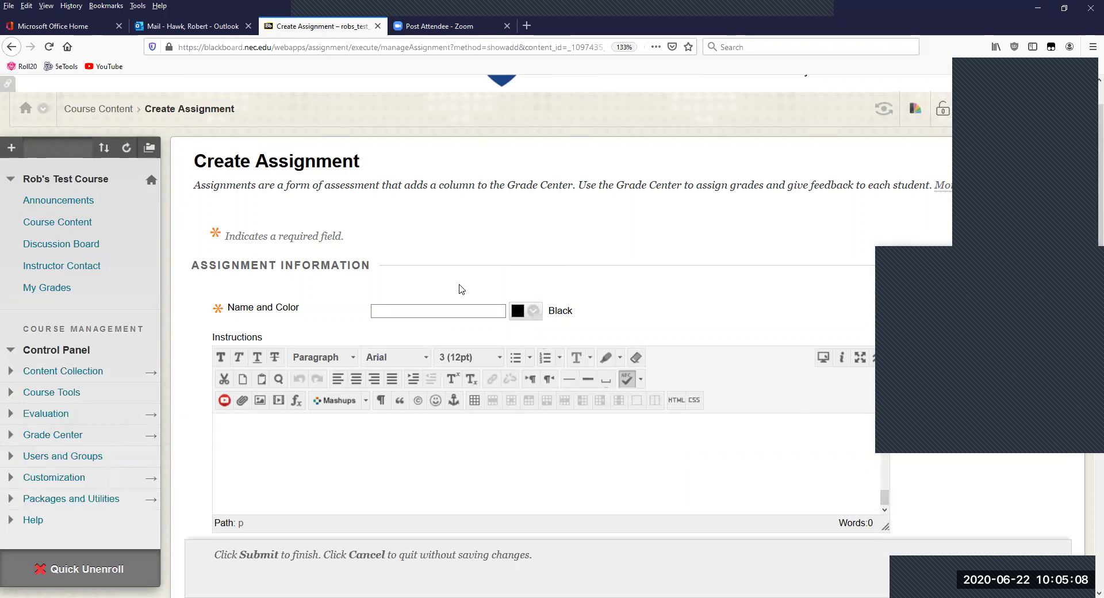
pyautogui.click(438, 308)
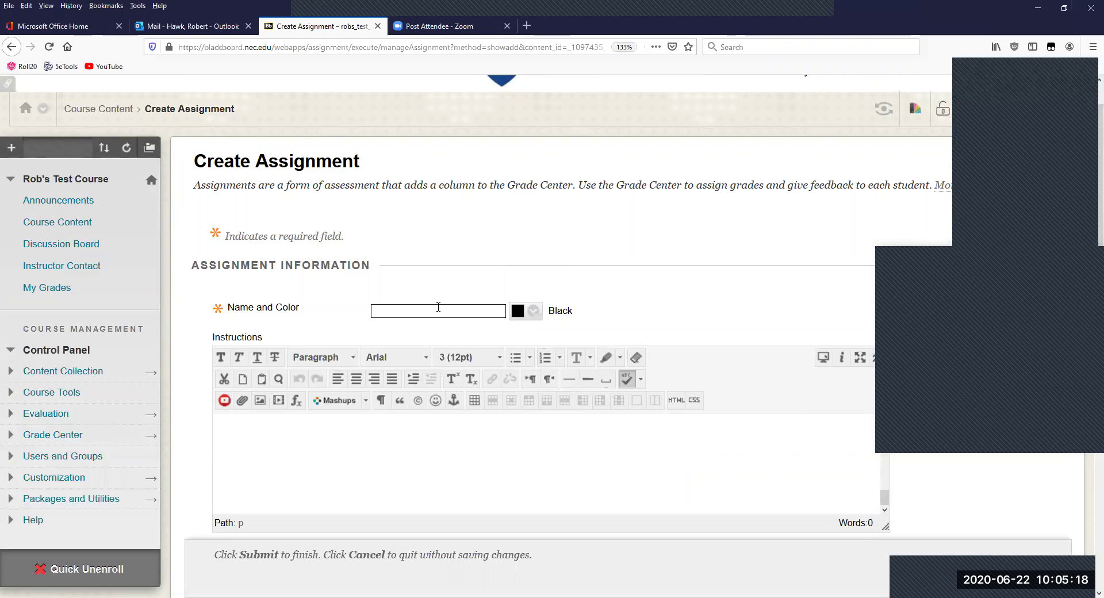
pyautogui.click(462, 308)
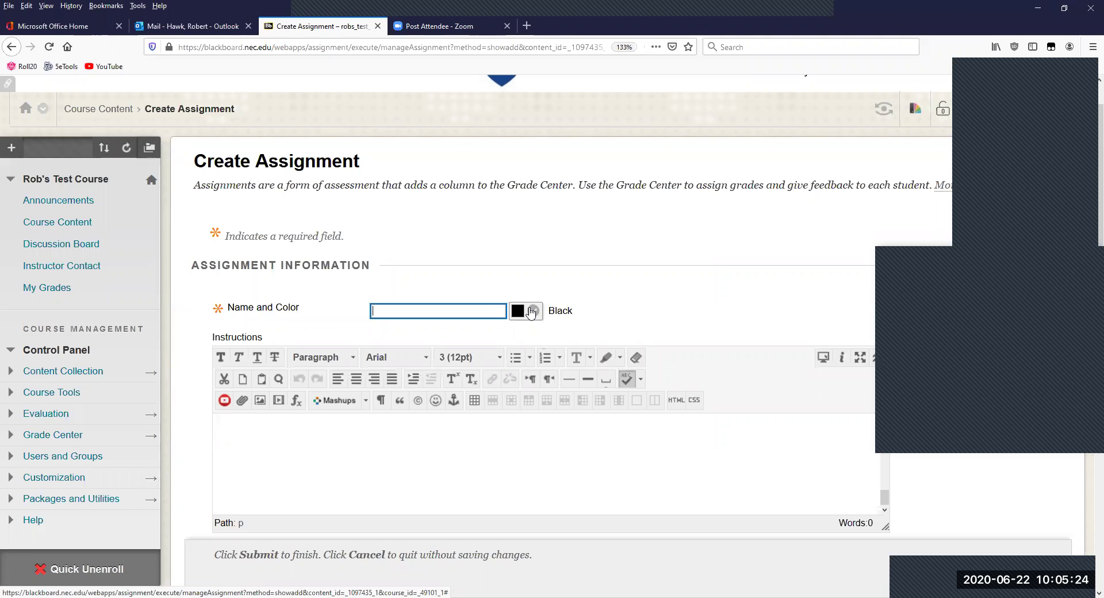
pyautogui.click(531, 311)
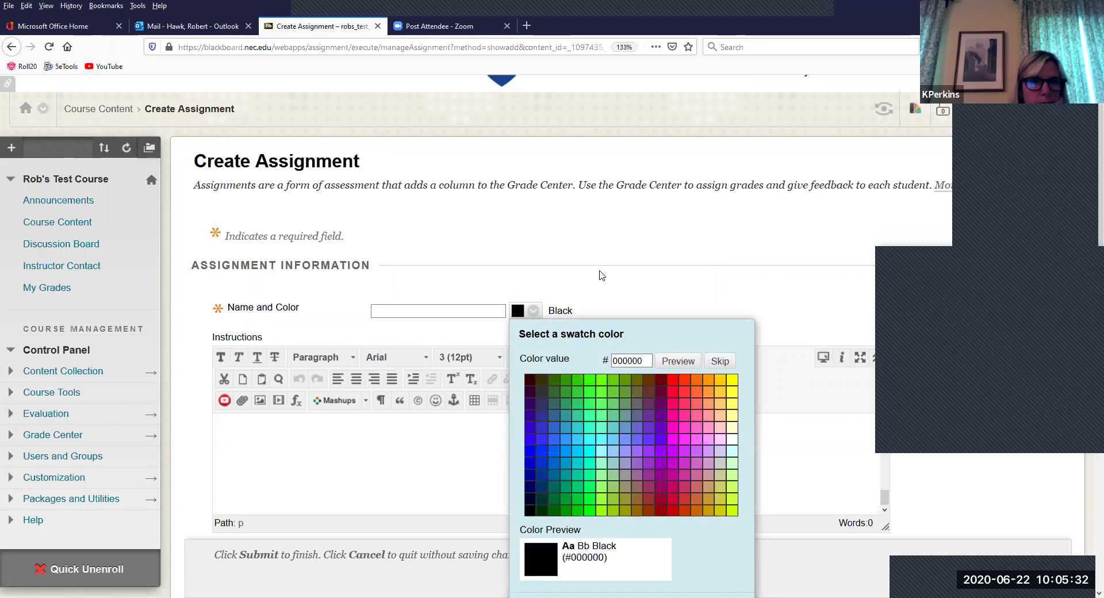
pyautogui.click(466, 312)
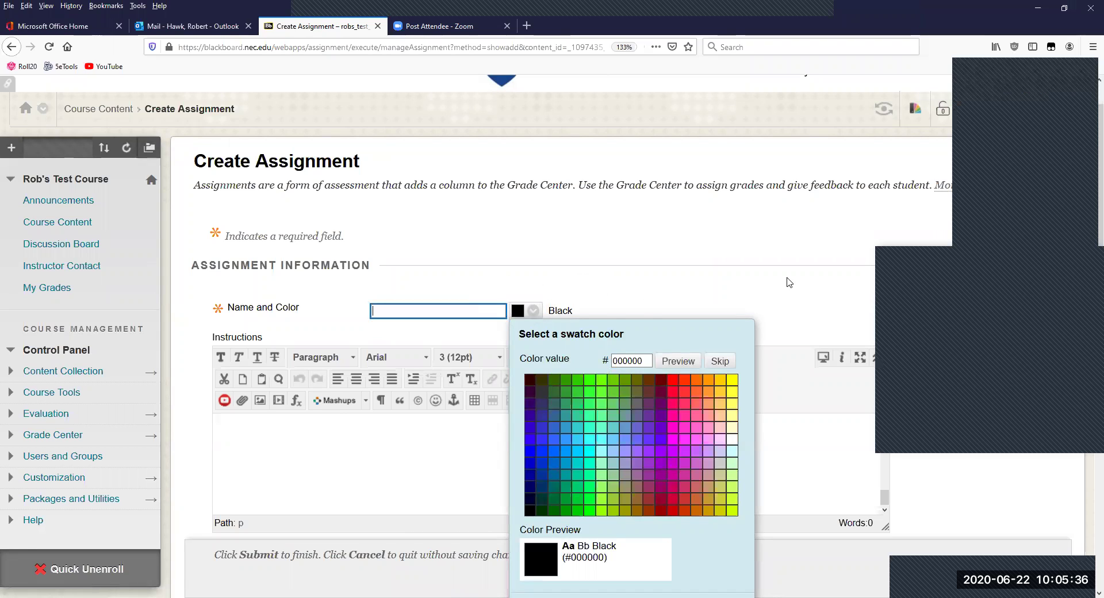
pyautogui.click(430, 439)
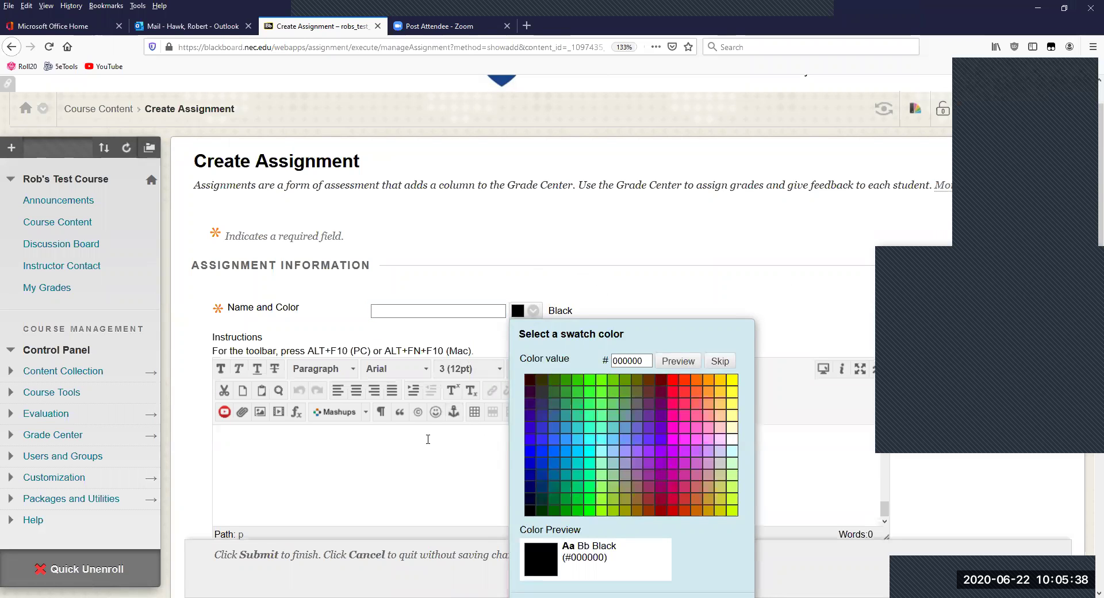
pyautogui.scroll(-3, 757, 506)
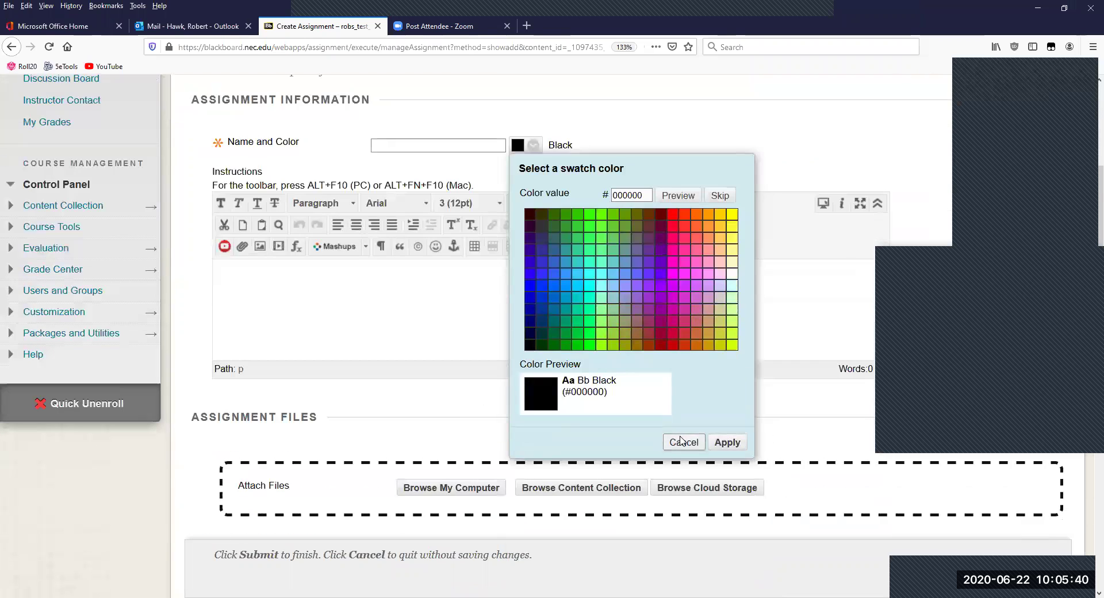
pyautogui.click(684, 443)
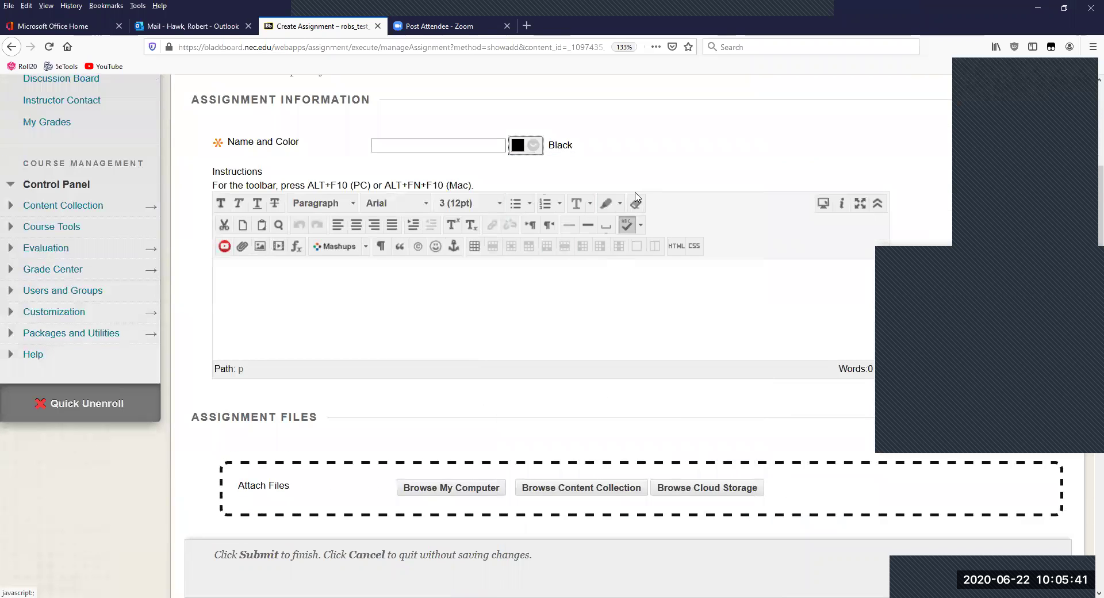
# Name the assignment 'This si the new assignment'
pyautogui.click(414, 279)
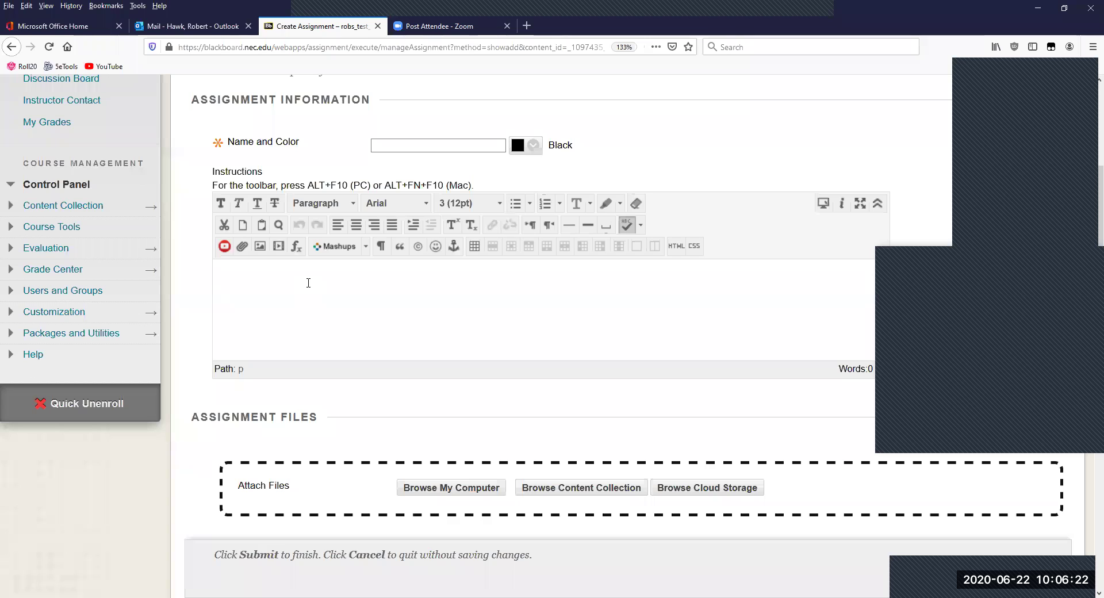
pyautogui.click(437, 153)
pyautogui.write('This si the new assignm')
pyautogui.write('ent')
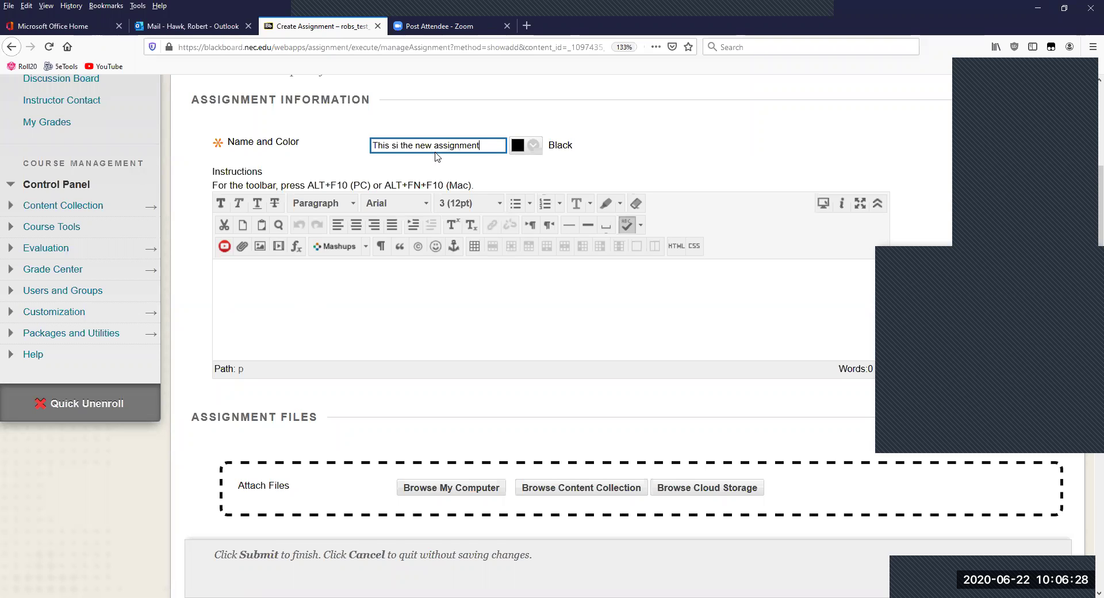
# Add the instructions 'Do all the problems in chapter 12' in bold
pyautogui.click(408, 282)
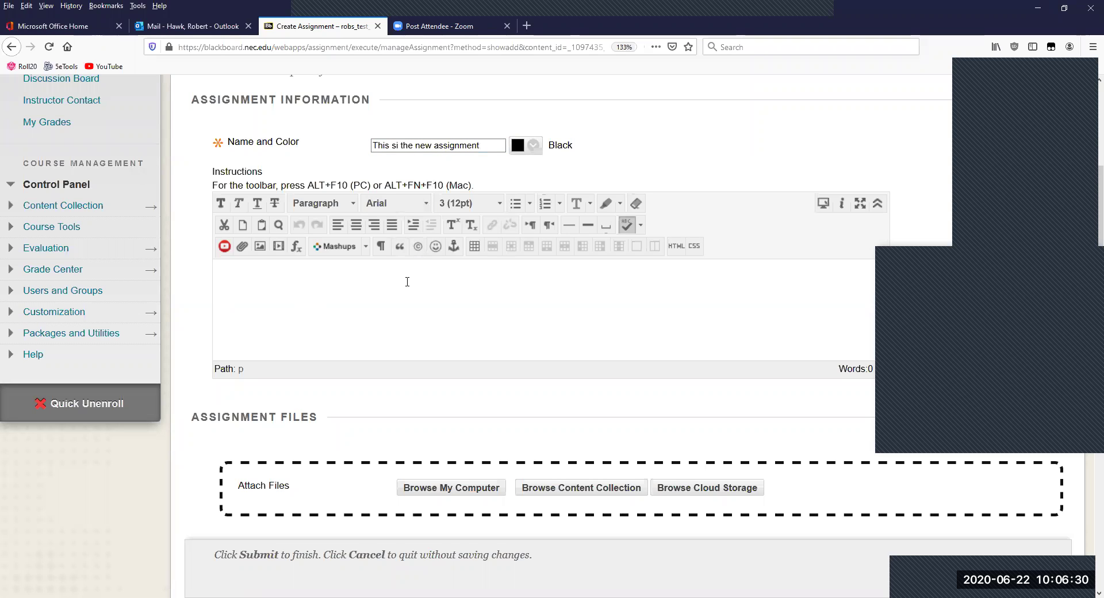
pyautogui.write('Do')
pyautogui.write(' all the prob')
pyautogui.write('lems in chapter ')
pyautogui.write('10')
pyautogui.hotkey('ctrl', 'z')
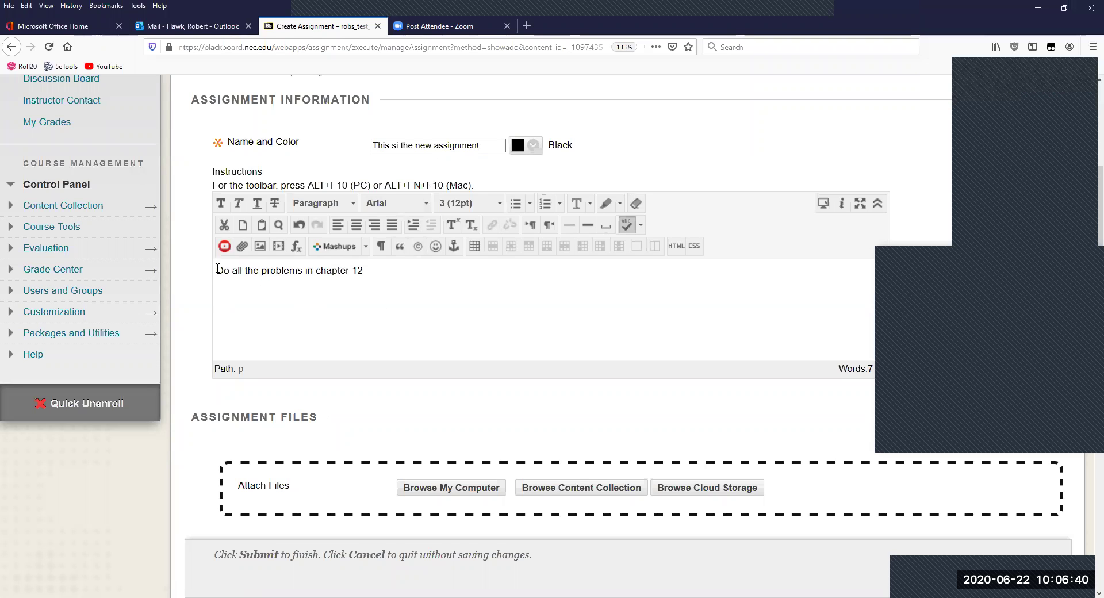
pyautogui.moveTo(218, 269); pyautogui.dragTo(368, 275)
pyautogui.click(220, 203)
pyautogui.click(329, 301)
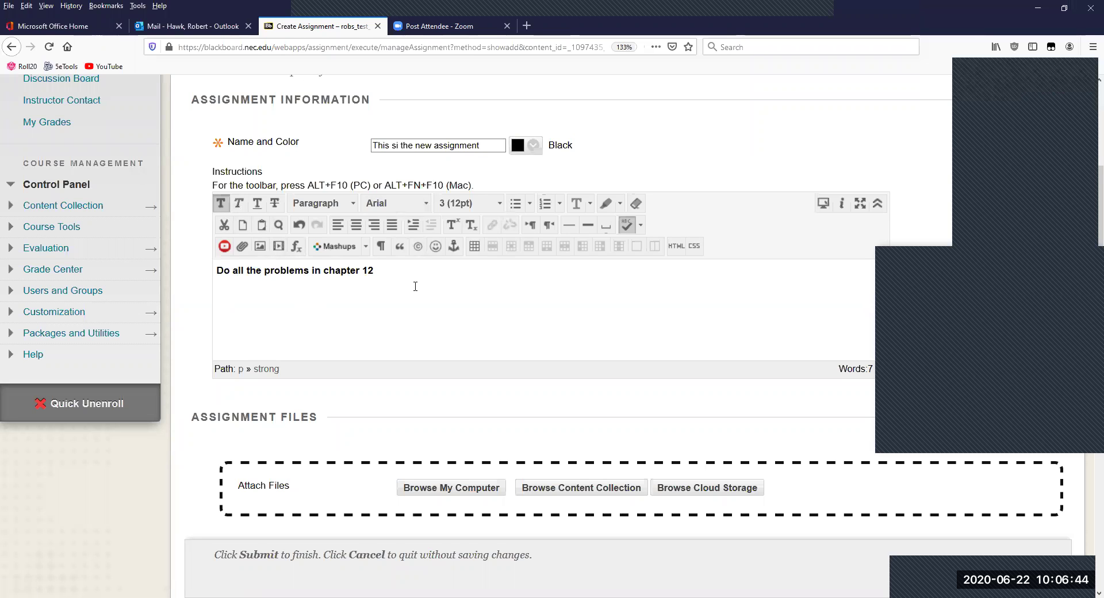
pyautogui.scroll(-3, 353, 407)
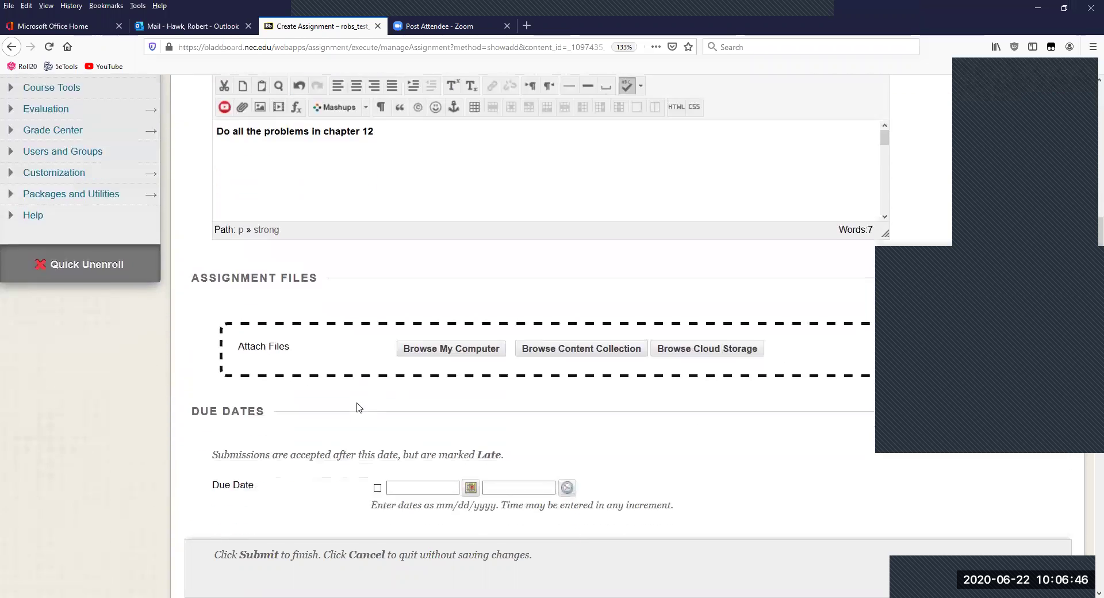
pyautogui.scroll(-4, 360, 407)
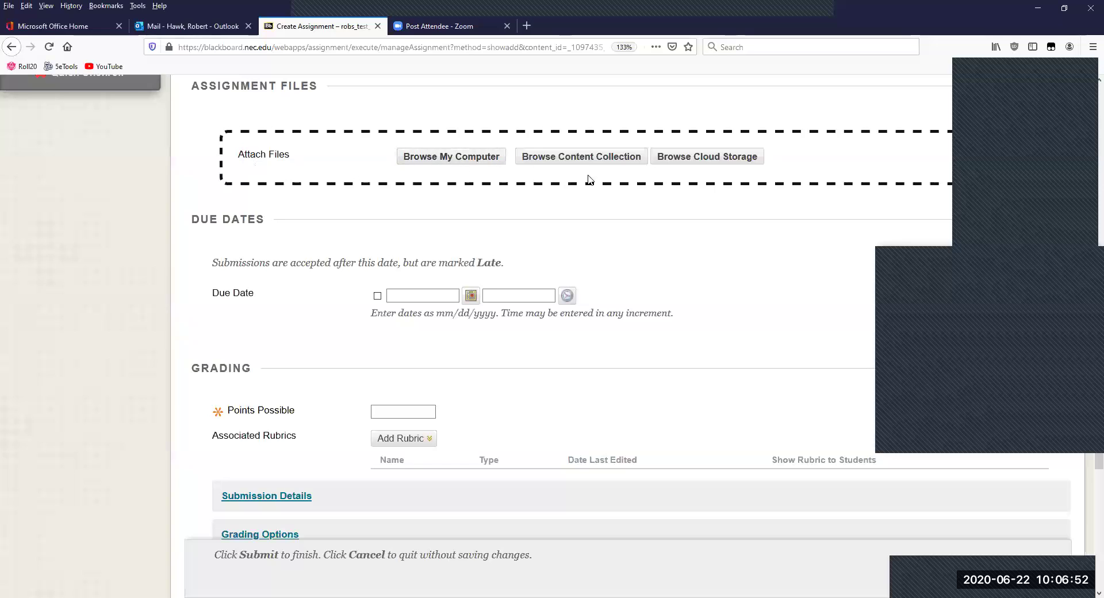
pyautogui.scroll(2, 434, 185)
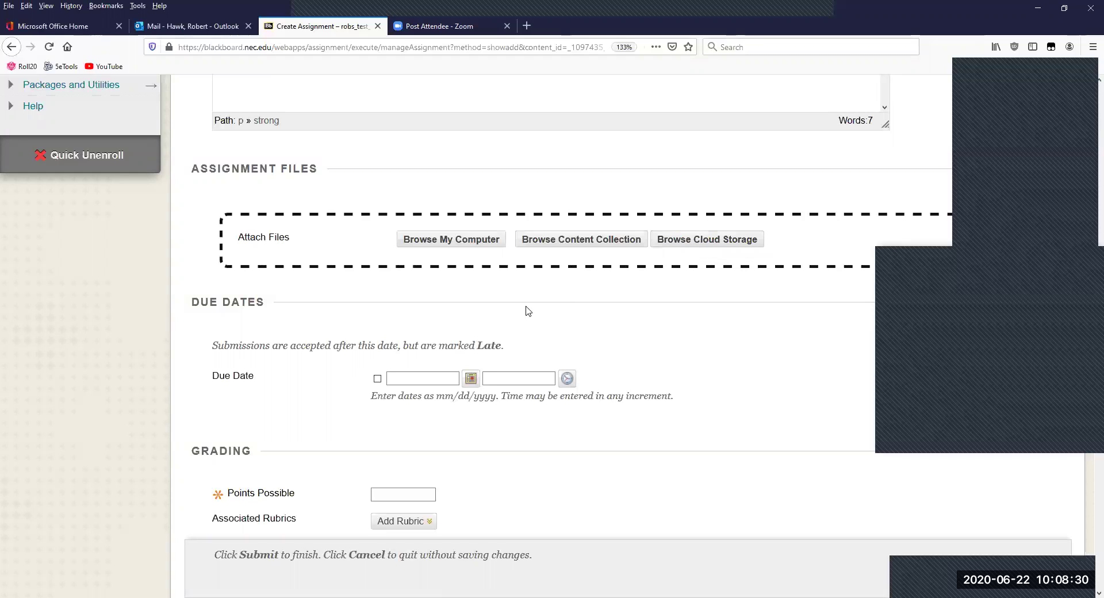
# Attach Why Use the GC.pdf from the computer via Browse My Computer
pyautogui.click(461, 240)
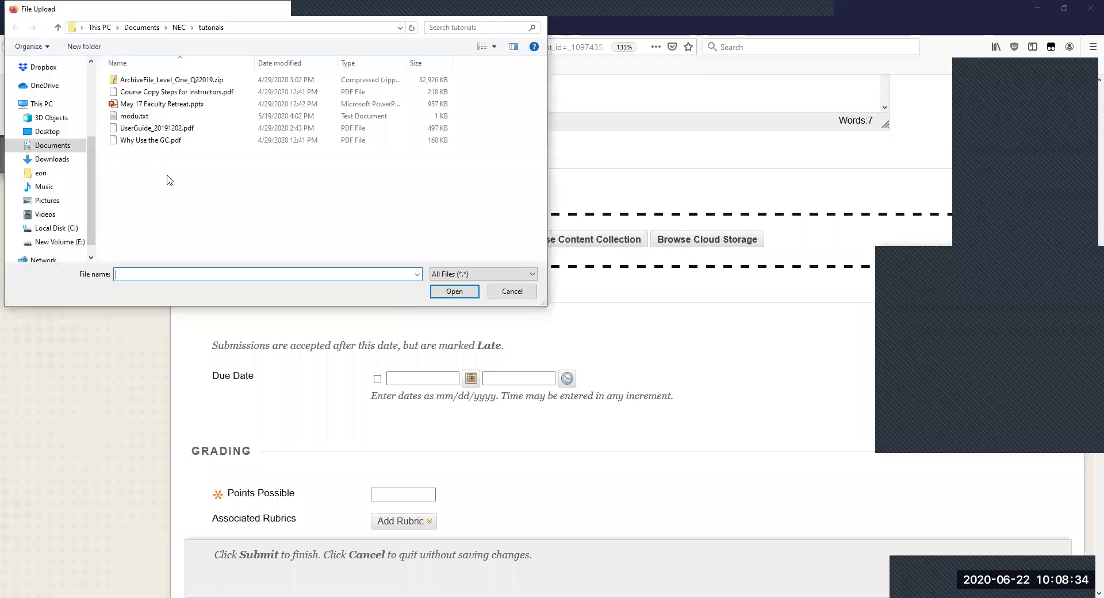
pyautogui.click(161, 141)
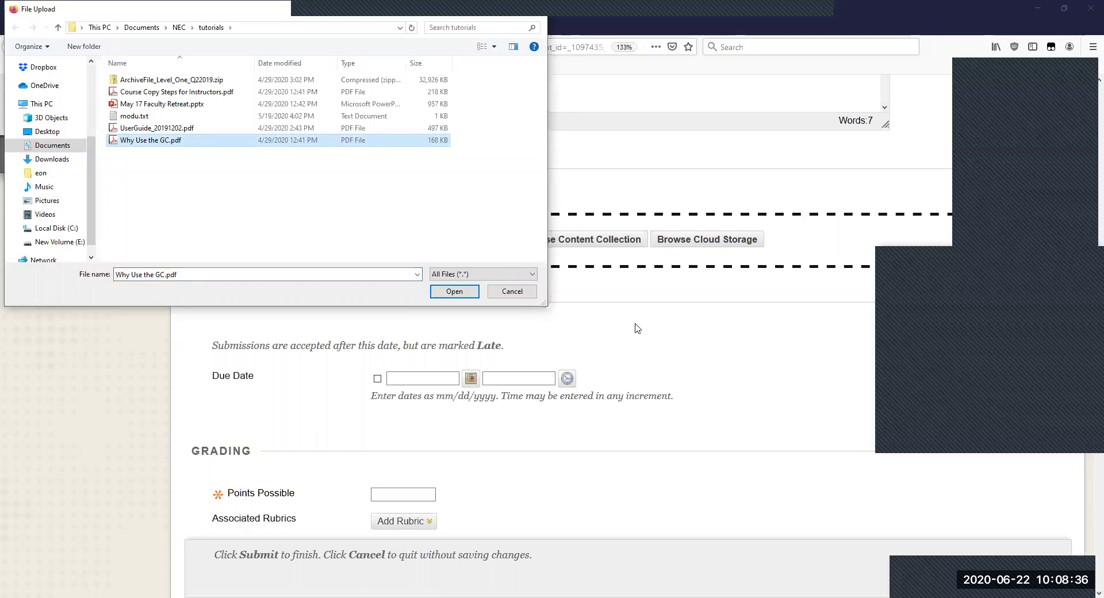
pyautogui.click(453, 291)
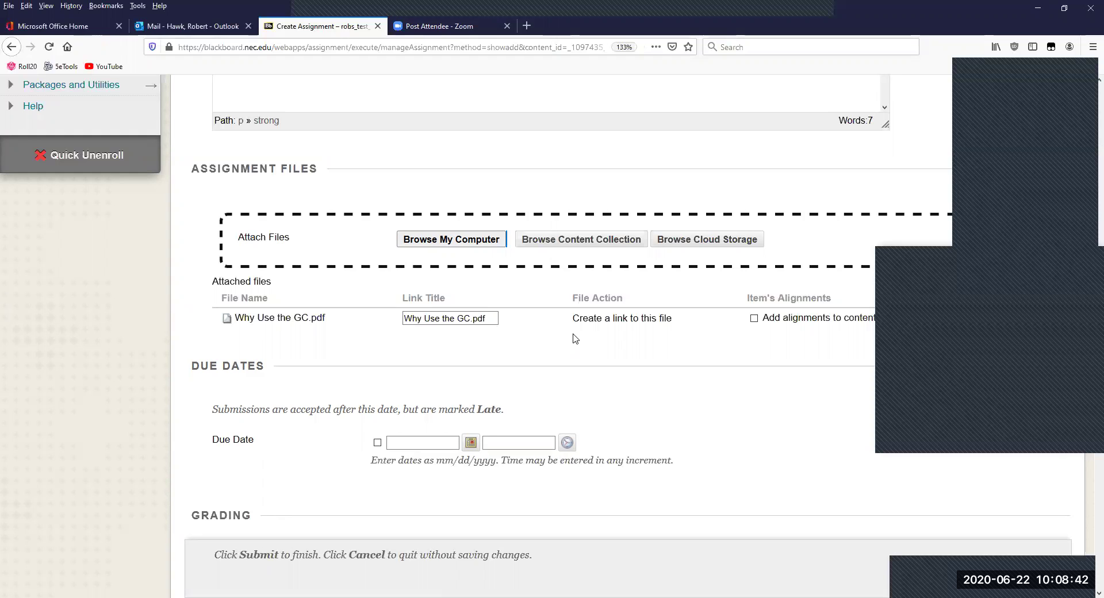
pyautogui.scroll(-3, 575, 338)
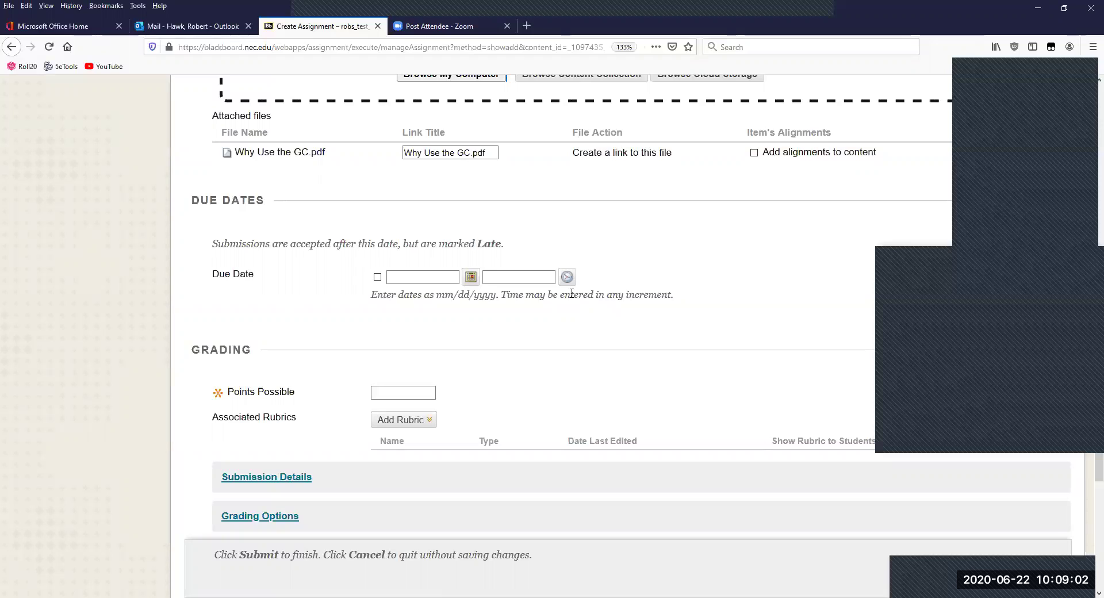
# Enable the Due Date so it fills in 06/22/2020 at 10:09 AM
pyautogui.click(378, 277)
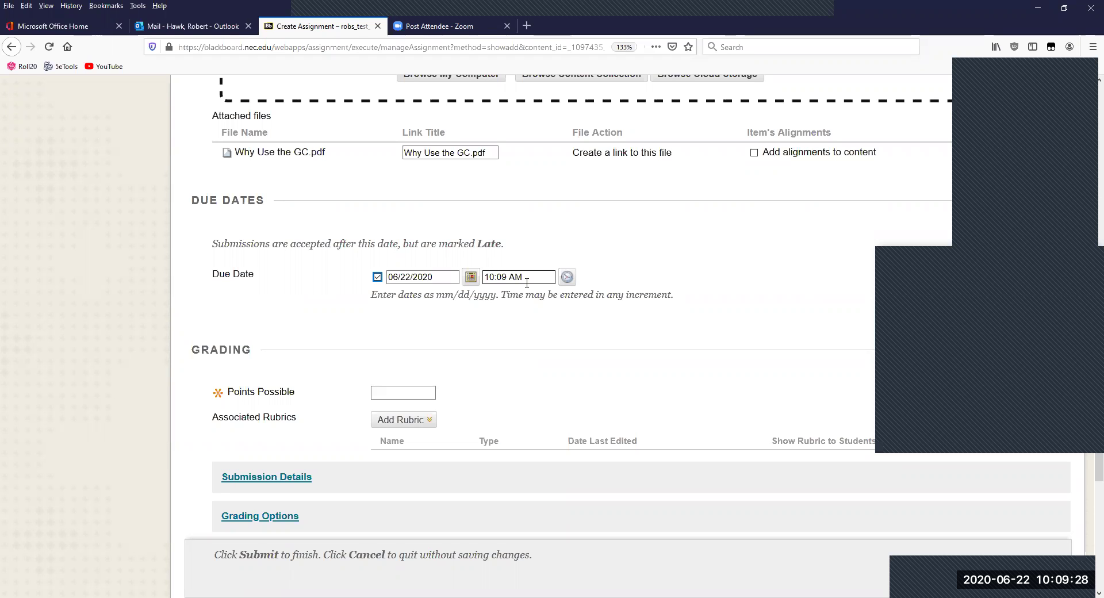
# Set Points Possible to 100 and show the Add Rubric options
pyautogui.scroll(-5, 158, 105)
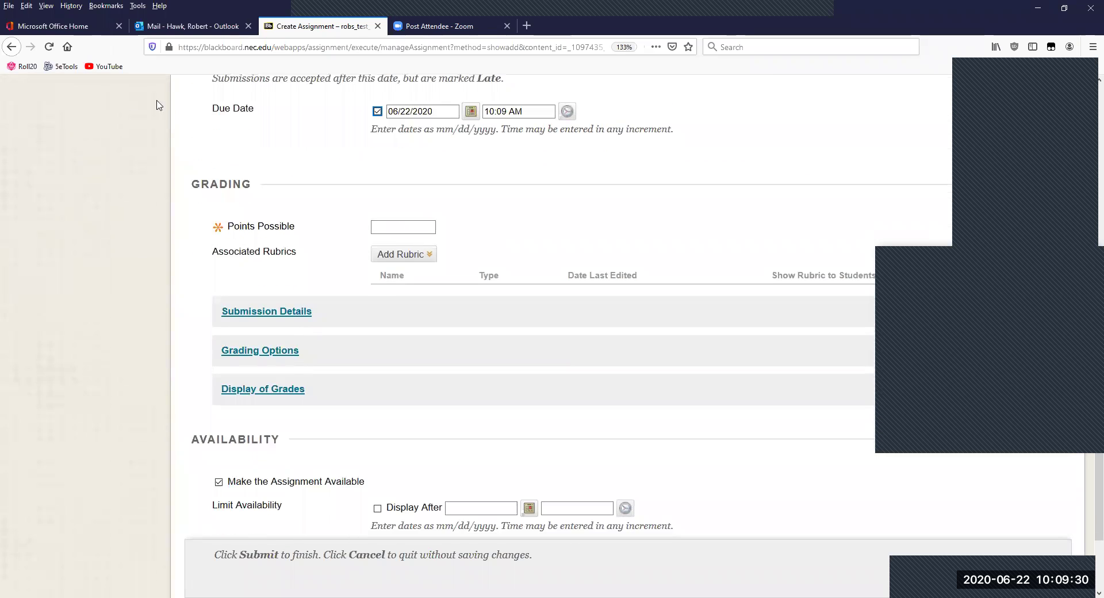
pyautogui.click(401, 230)
pyautogui.write('100')
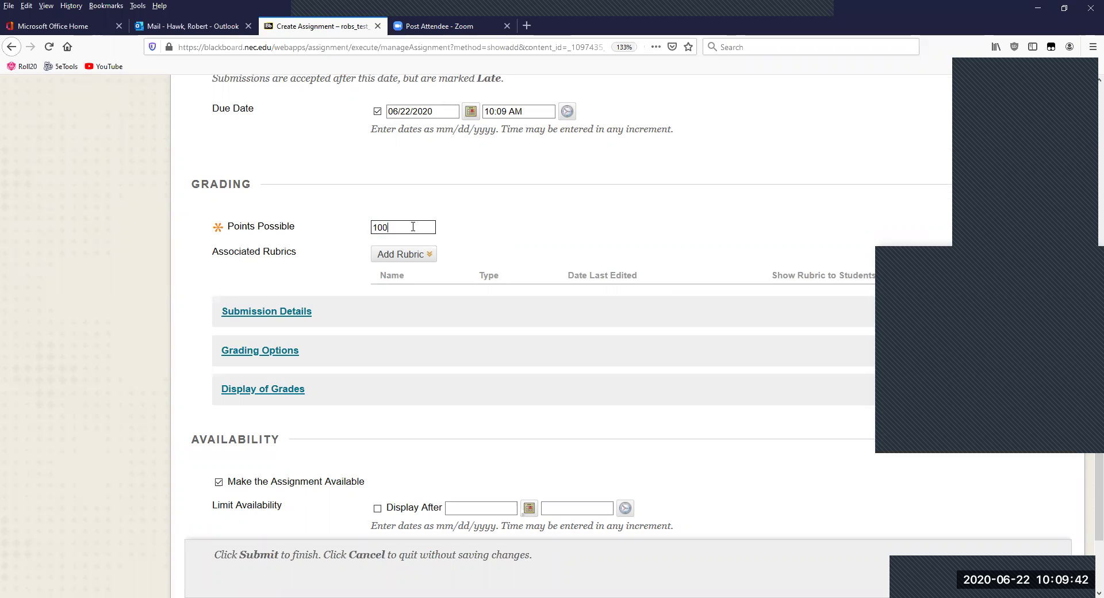
pyautogui.click(413, 226)
pyautogui.click(450, 222)
pyautogui.click(431, 255)
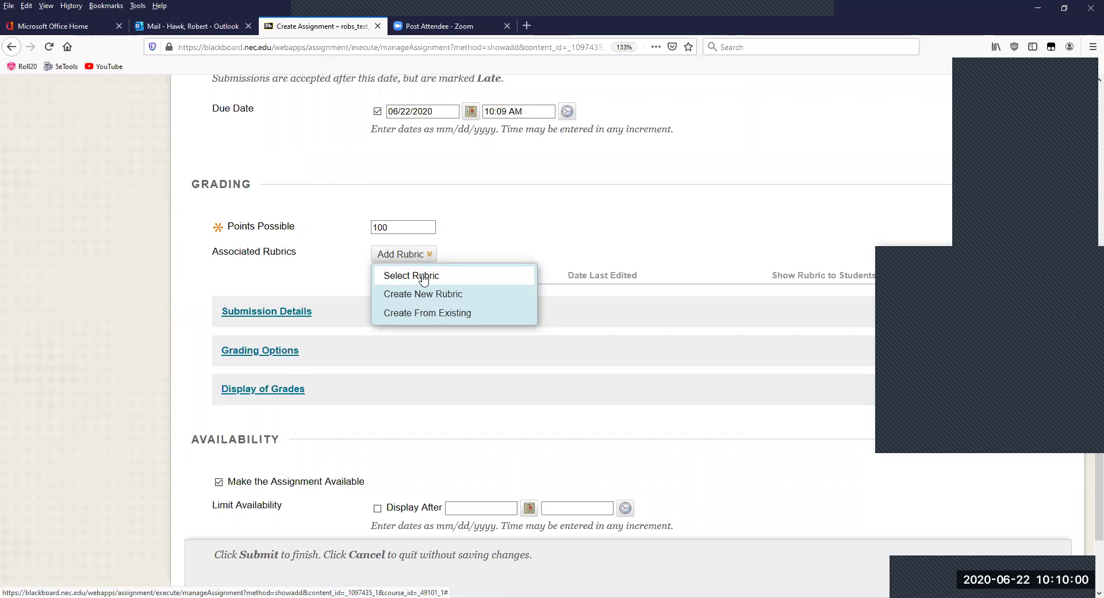
# Choose Create New Rubric from the Add Rubric menu
pyautogui.click(424, 279)
pyautogui.click(388, 314)
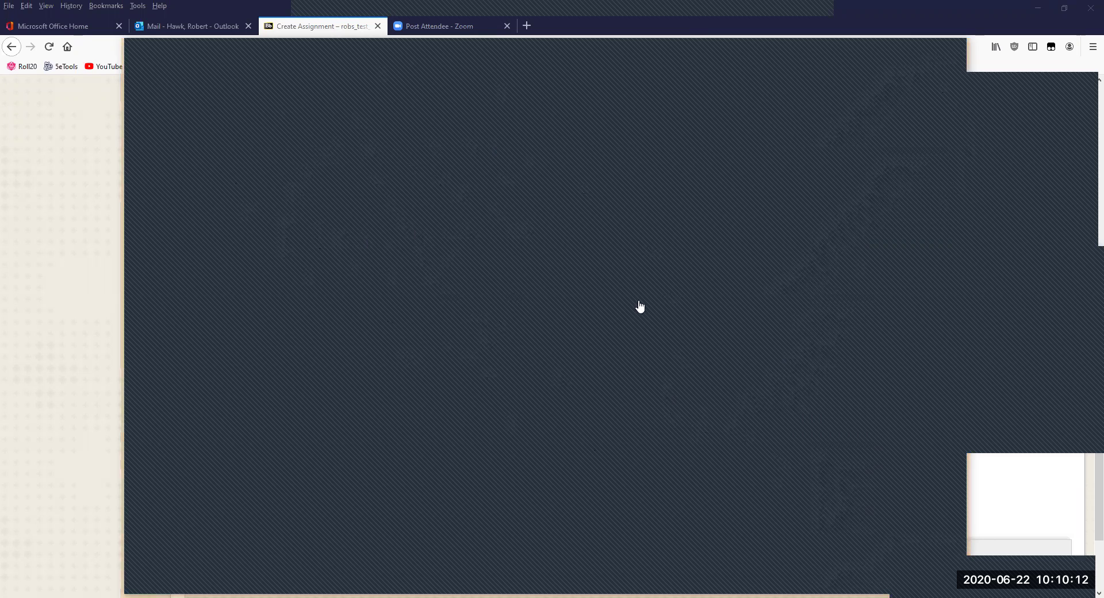
pyautogui.click(426, 254)
pyautogui.click(426, 254)
pyautogui.click(426, 254)
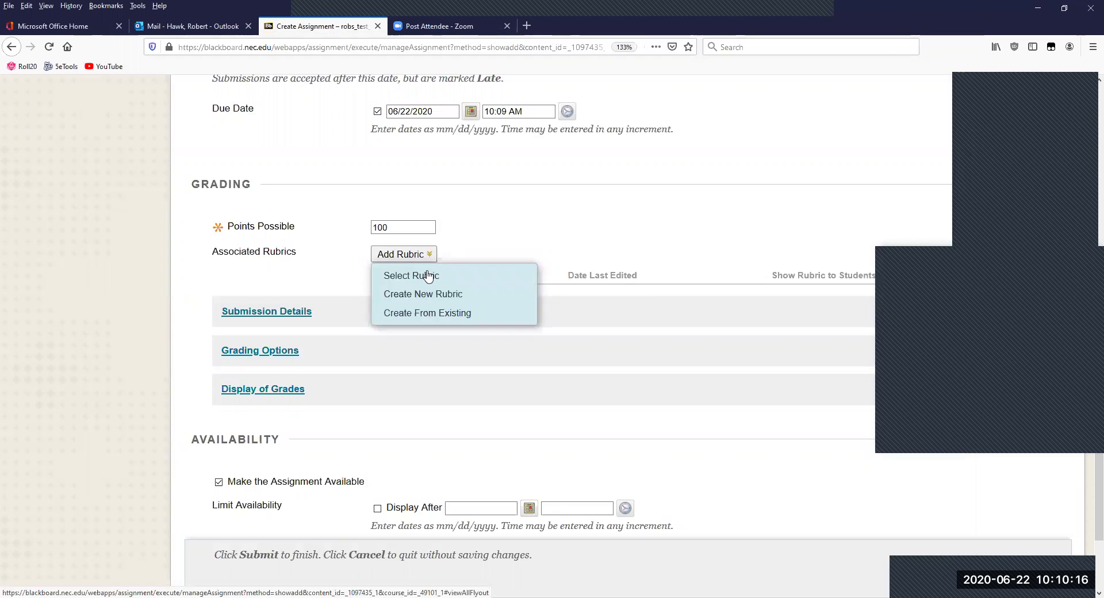
pyautogui.click(430, 302)
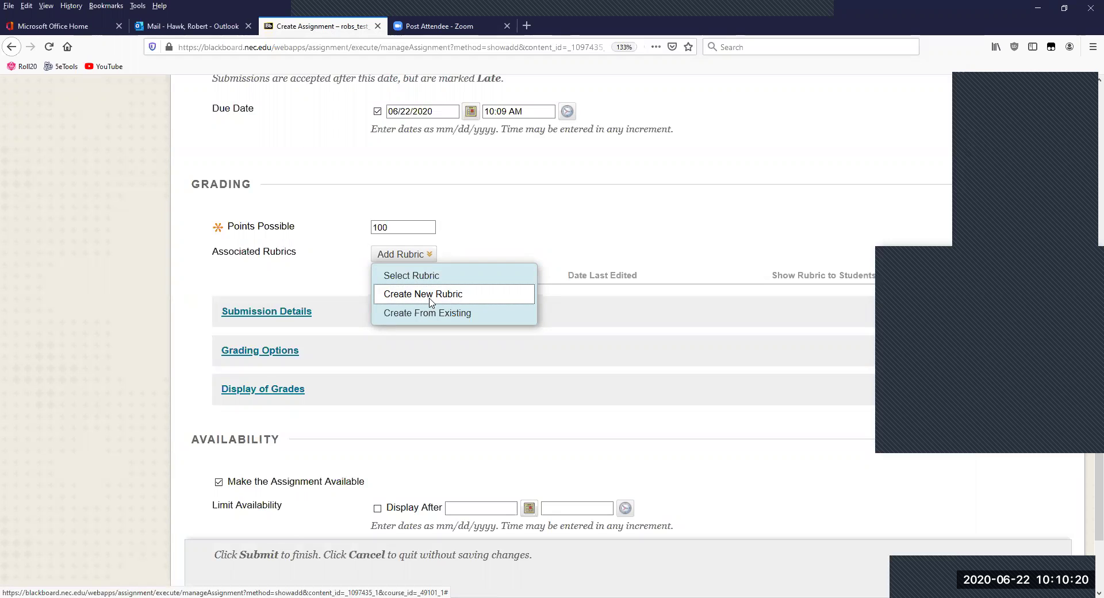
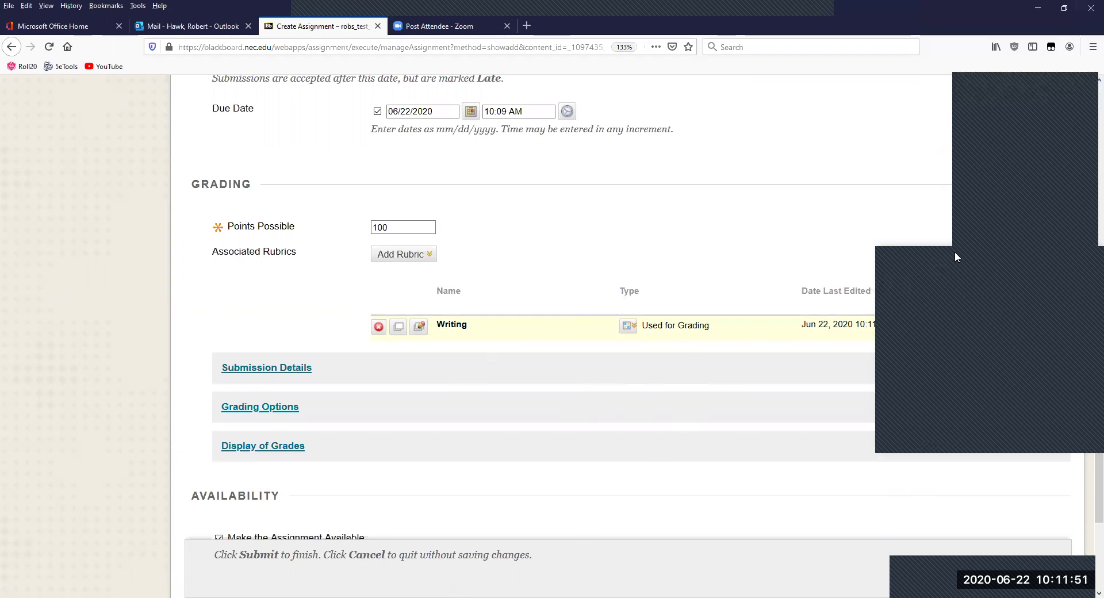
# Attach the Writing rubric for grading and open it in the rubric editing window
pyautogui.click(627, 325)
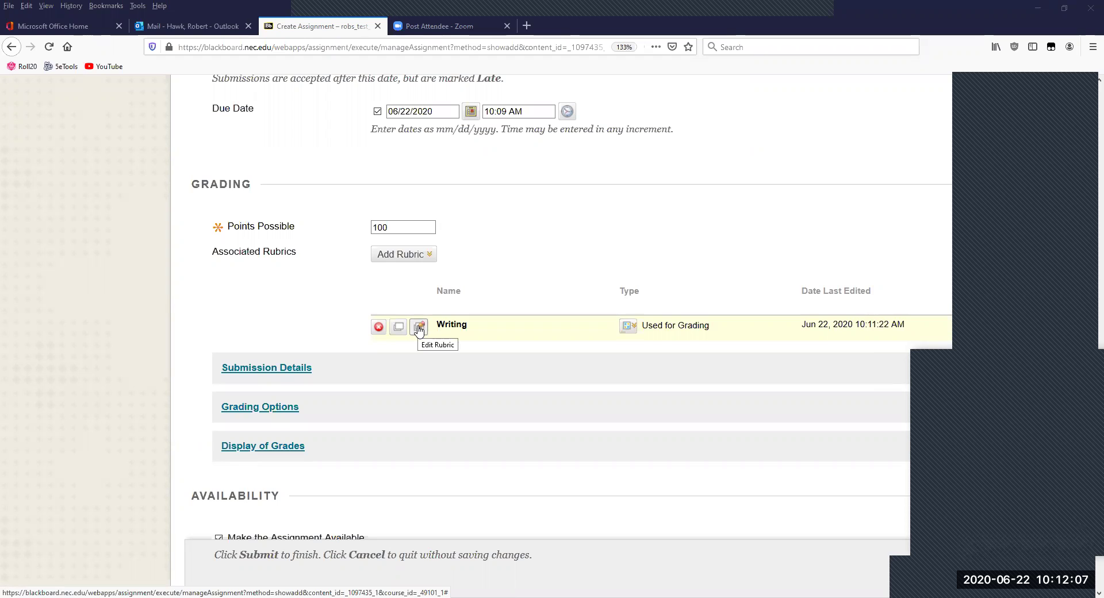
pyautogui.click(419, 330)
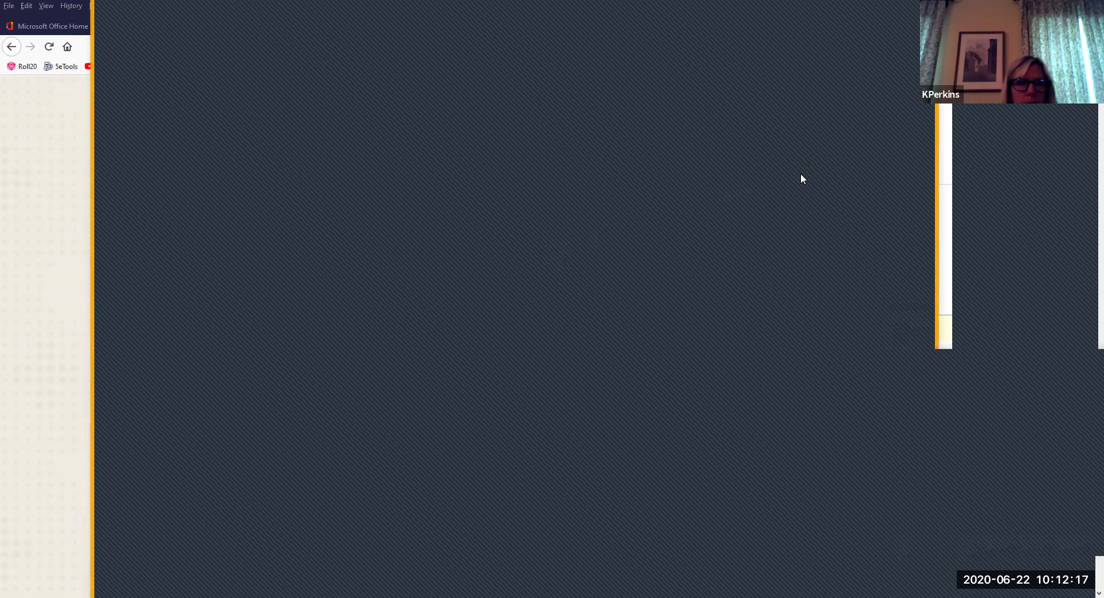
# Close the blank Writing rubric editing window to return to Create Assignment
pyautogui.click(916, 17)
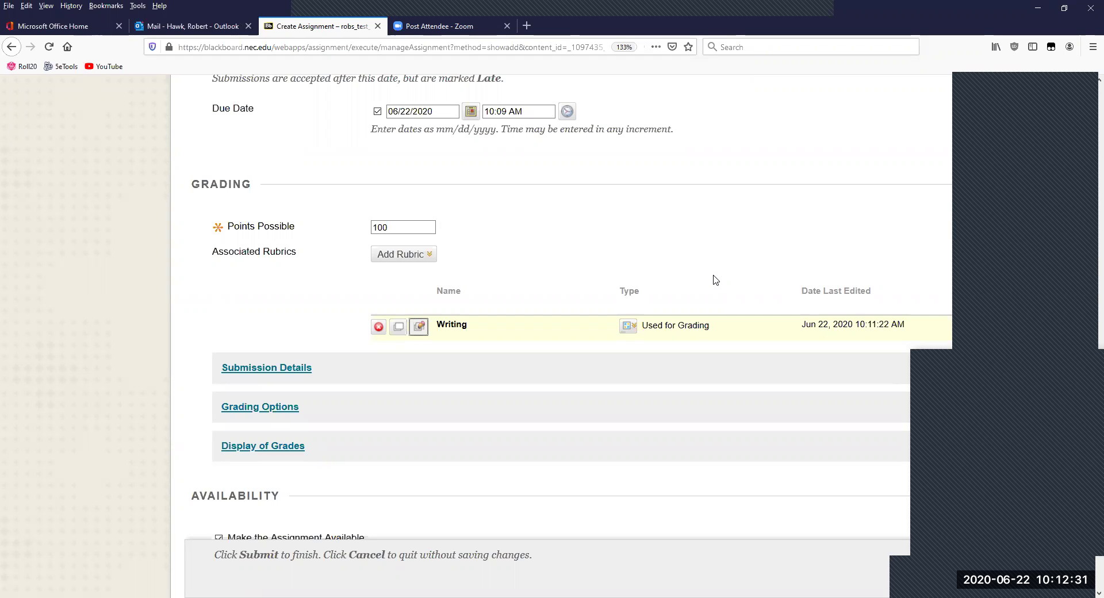
pyautogui.doubleClick(635, 294)
pyautogui.click(551, 277)
pyautogui.doubleClick(627, 289)
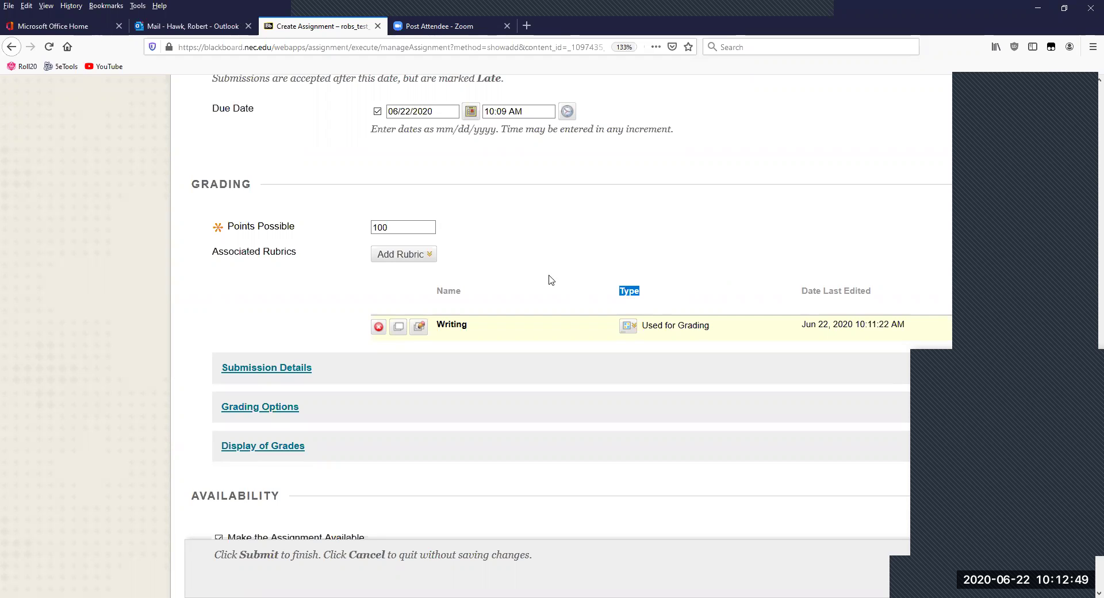
pyautogui.scroll(-2, 545, 277)
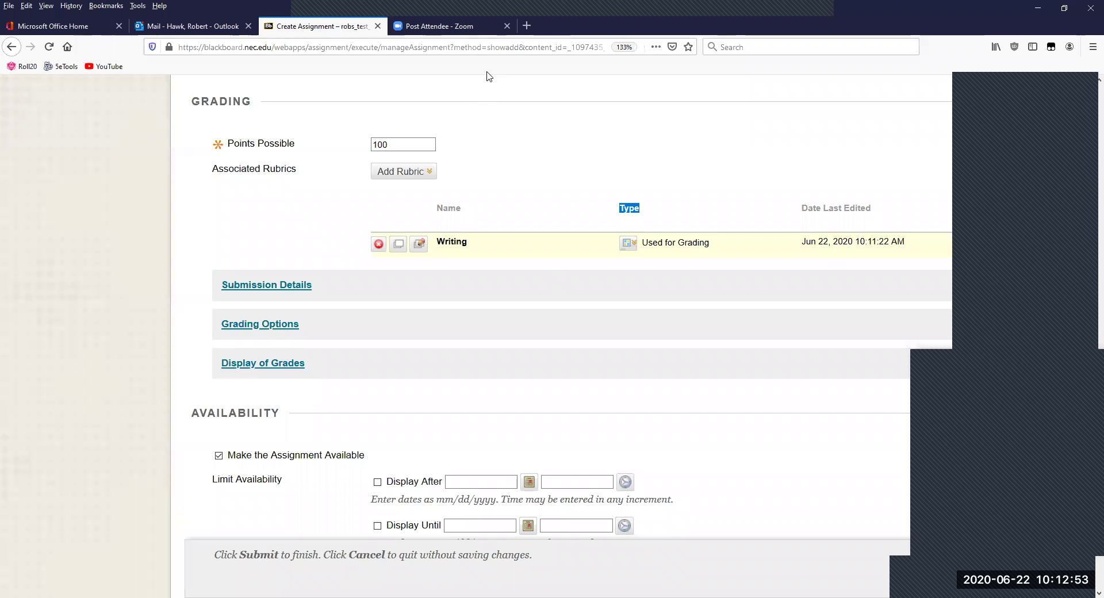
pyautogui.scroll(-2, 488, 76)
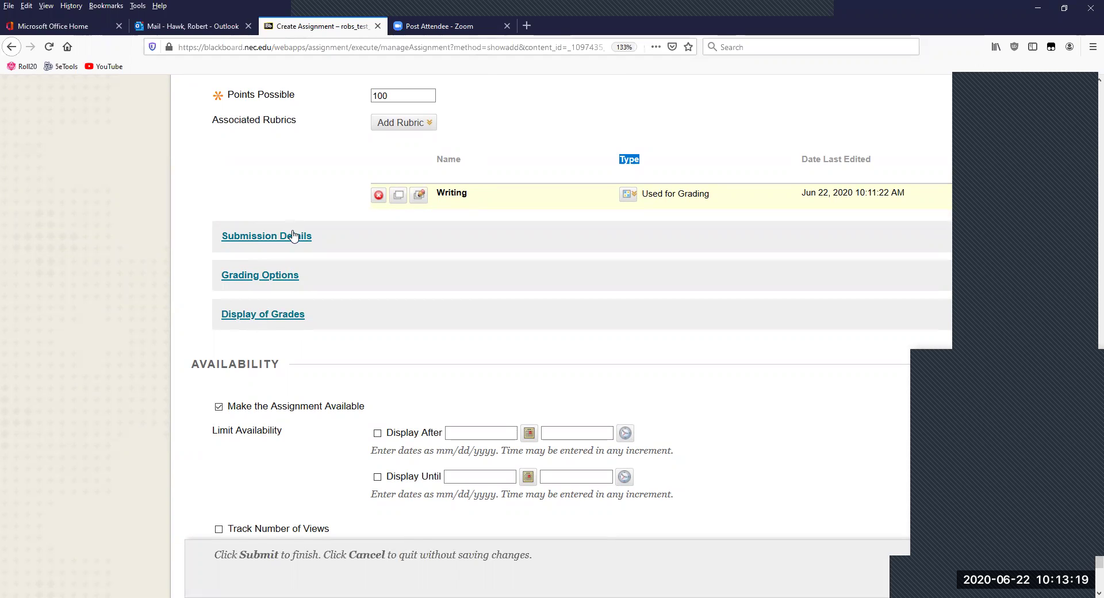
# Expand Submission Details and look over its submission type, attempts and plagiarism options
pyautogui.click(293, 236)
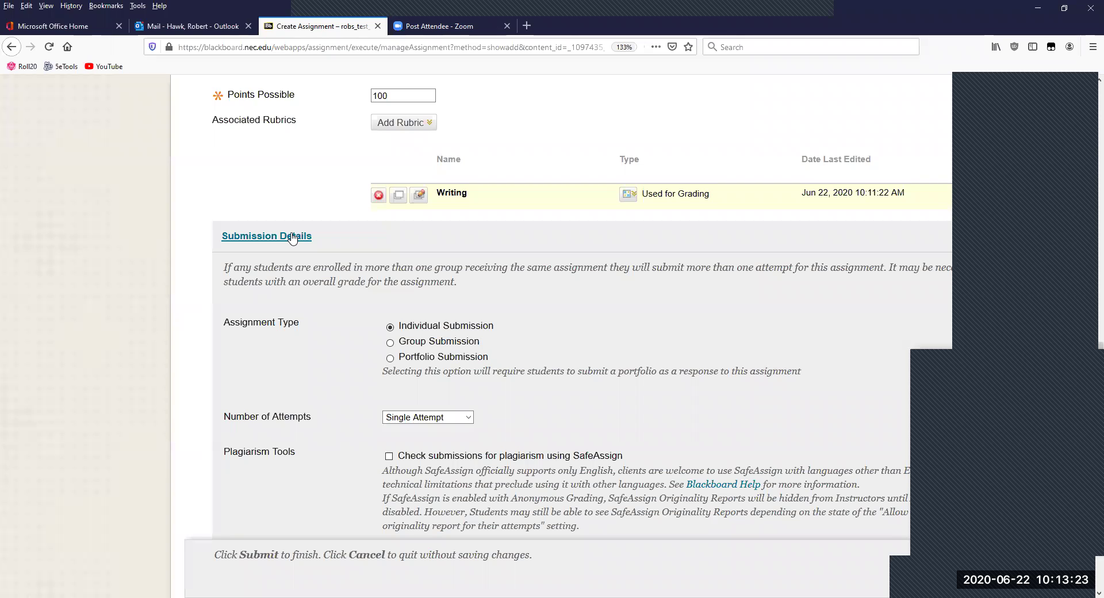
pyautogui.click(294, 236)
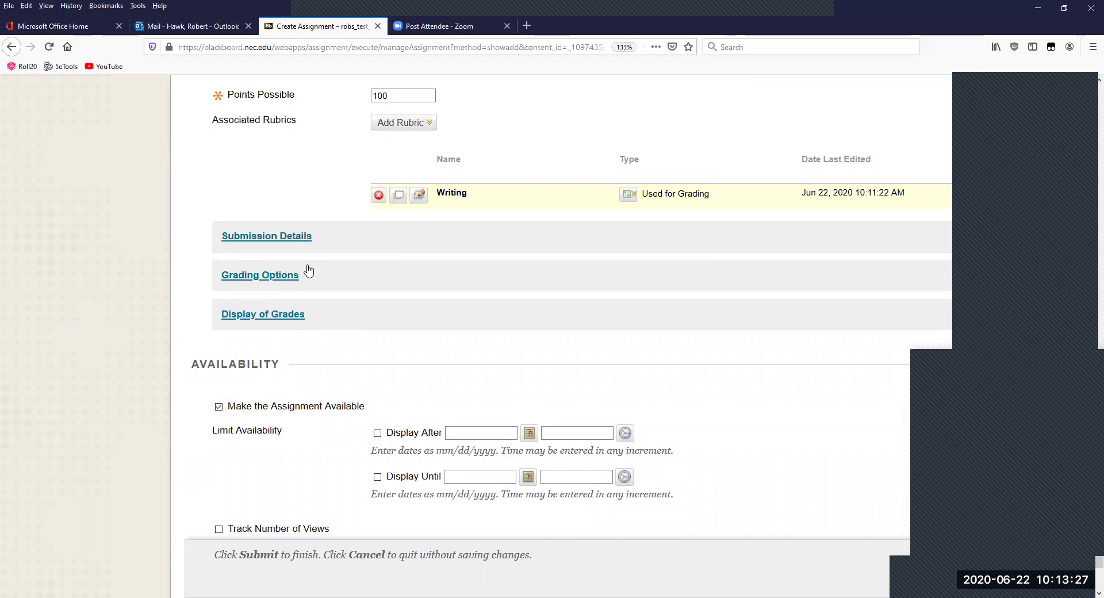
pyautogui.click(255, 241)
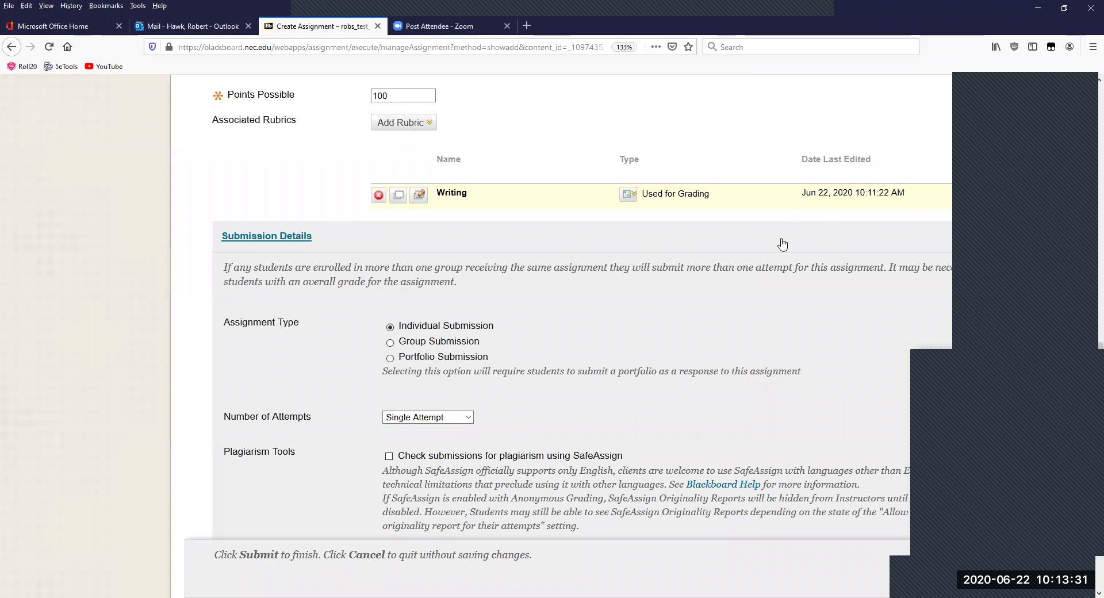
pyautogui.scroll(-4, 779, 249)
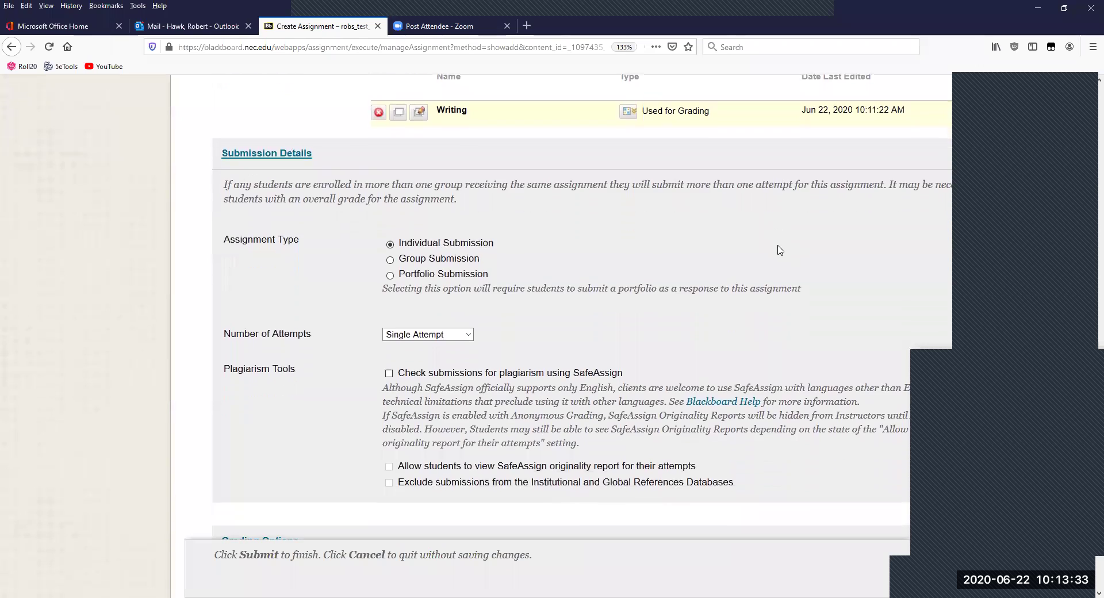
pyautogui.scroll(2, 523, 218)
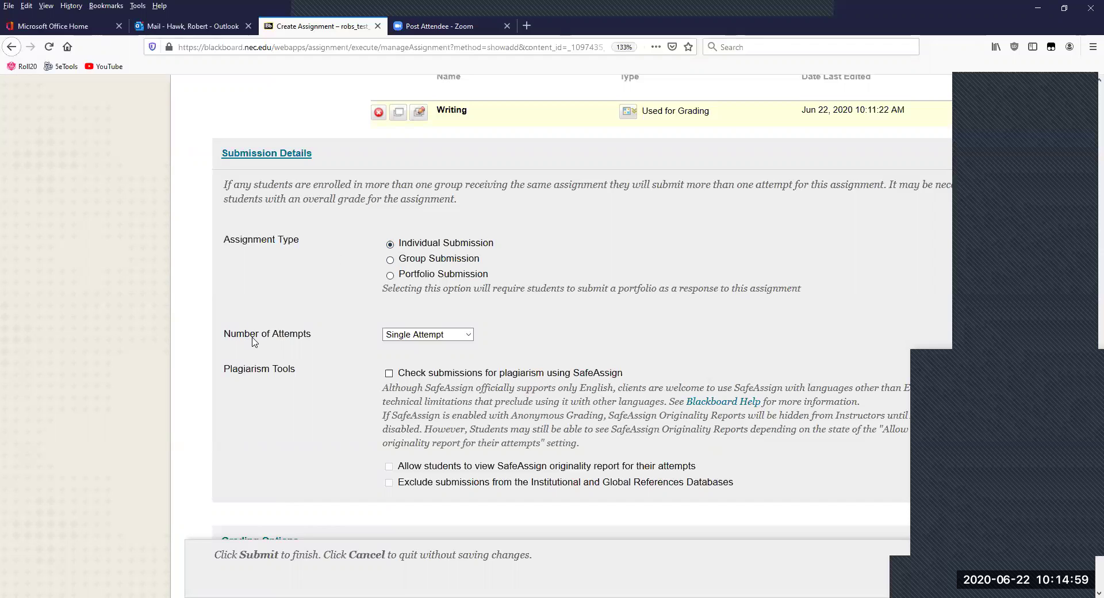
# Try Multiple Attempts, then settle on Unlimited Attempts scored by the Last Graded Attempt
pyautogui.click(464, 340)
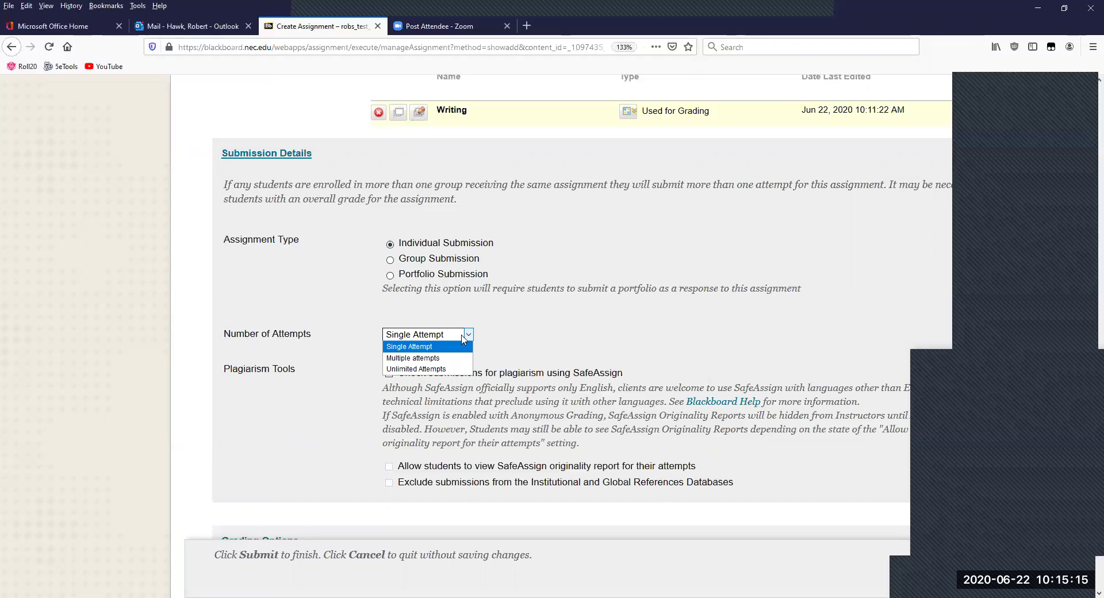
pyautogui.click(510, 332)
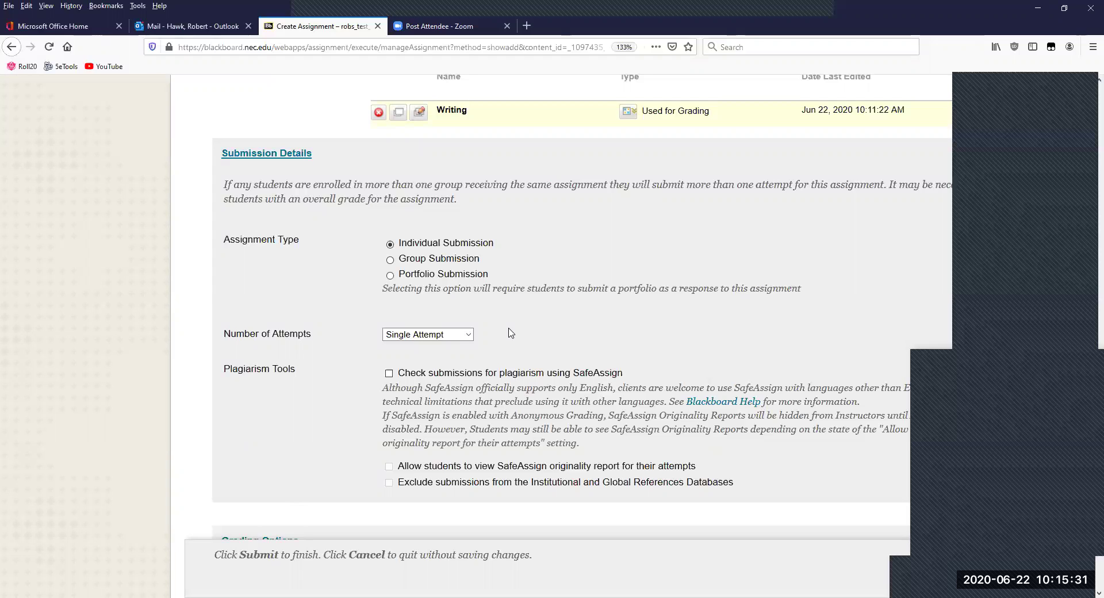
pyautogui.click(470, 334)
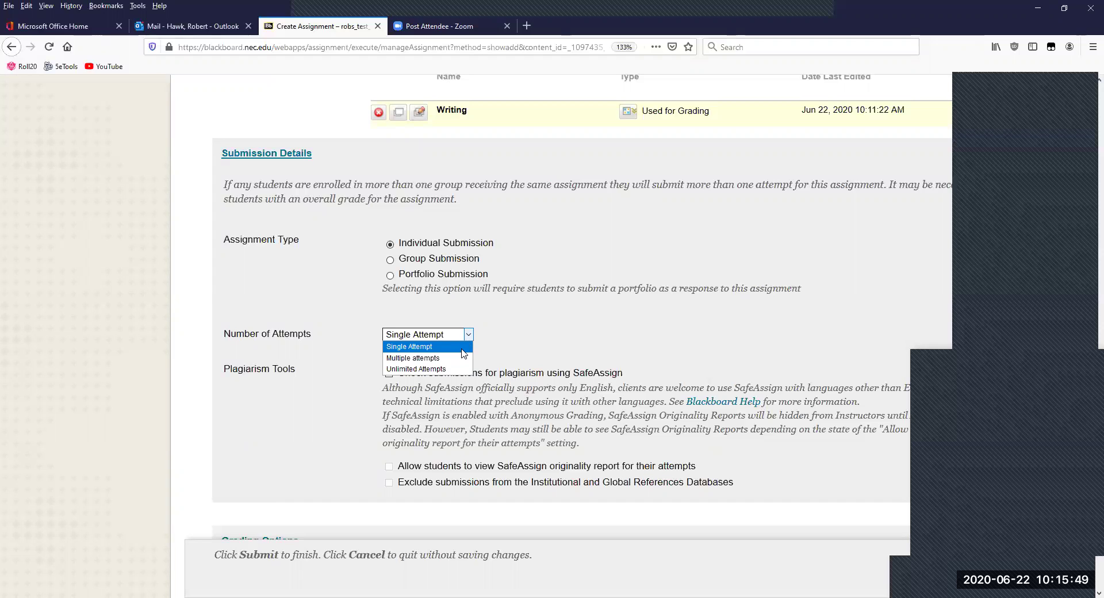
pyautogui.click(460, 358)
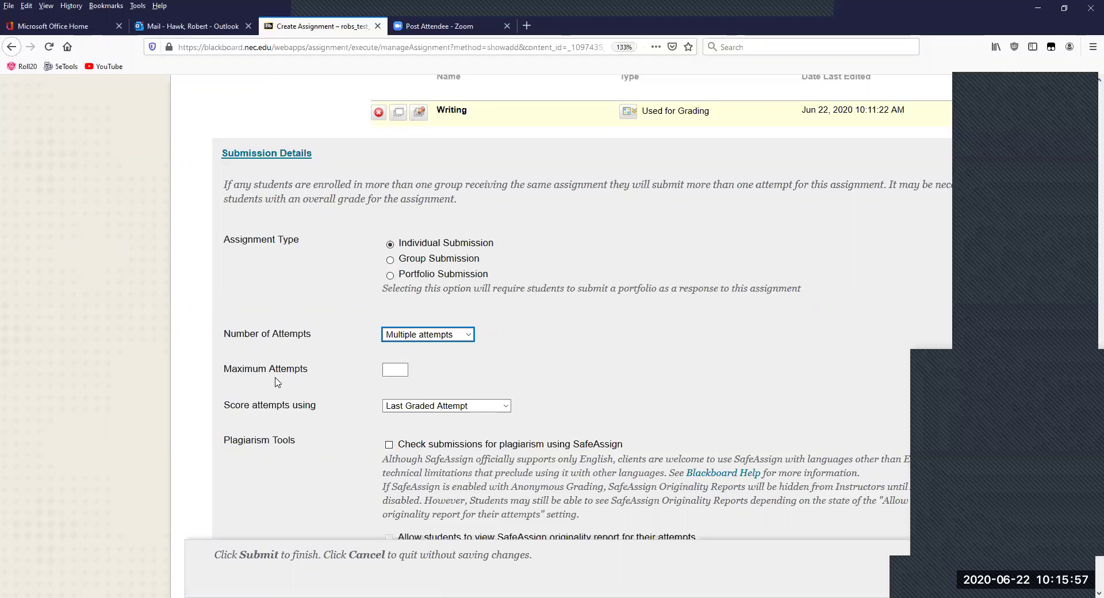
pyautogui.click(404, 370)
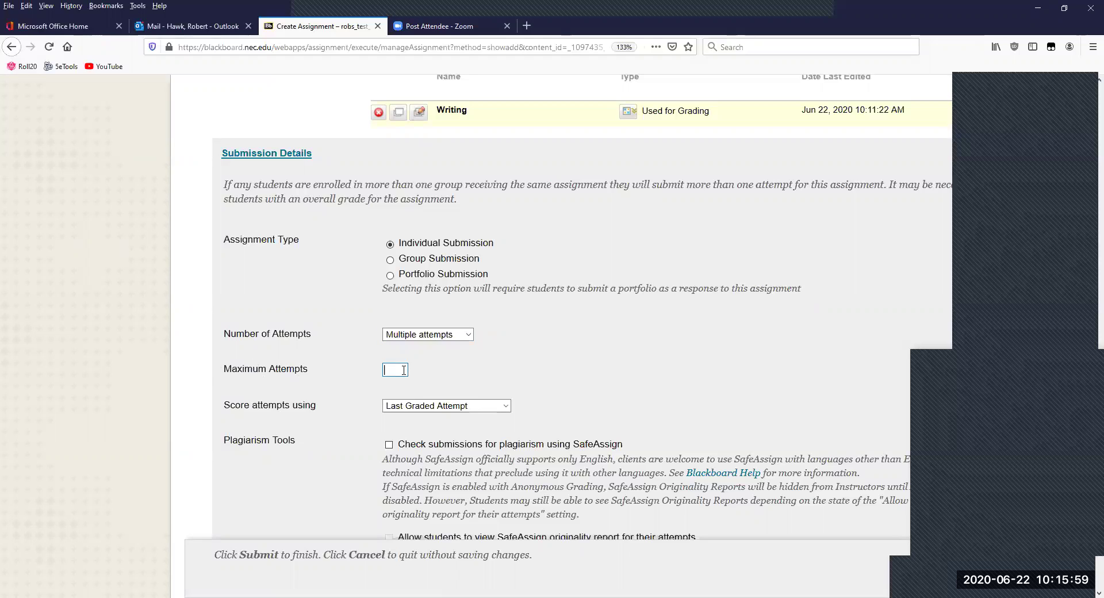
pyautogui.click(462, 372)
pyautogui.click(404, 371)
pyautogui.click(466, 336)
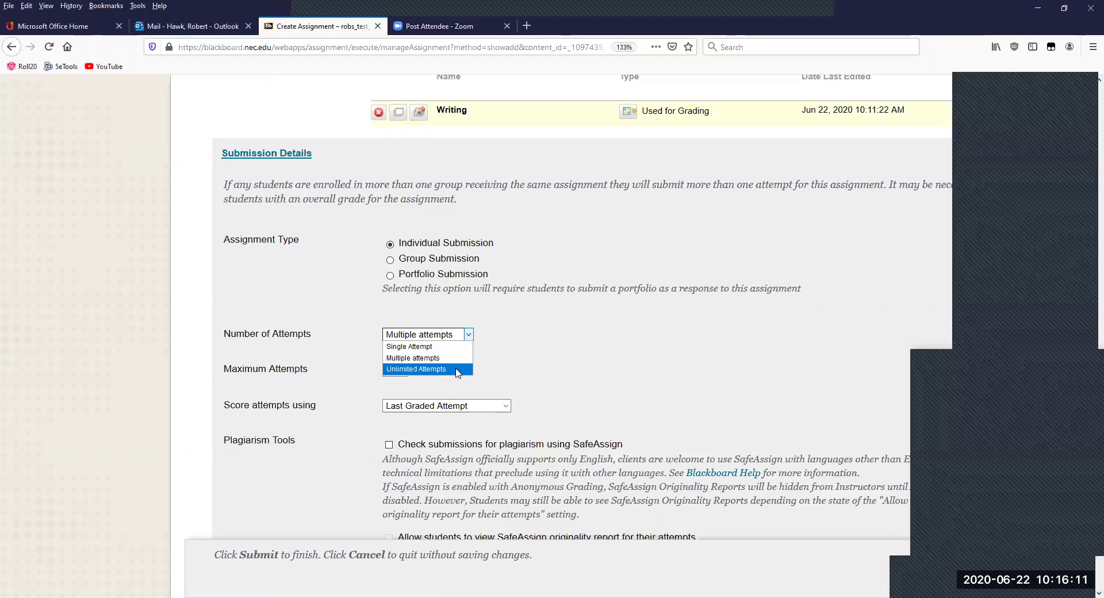
pyautogui.click(456, 369)
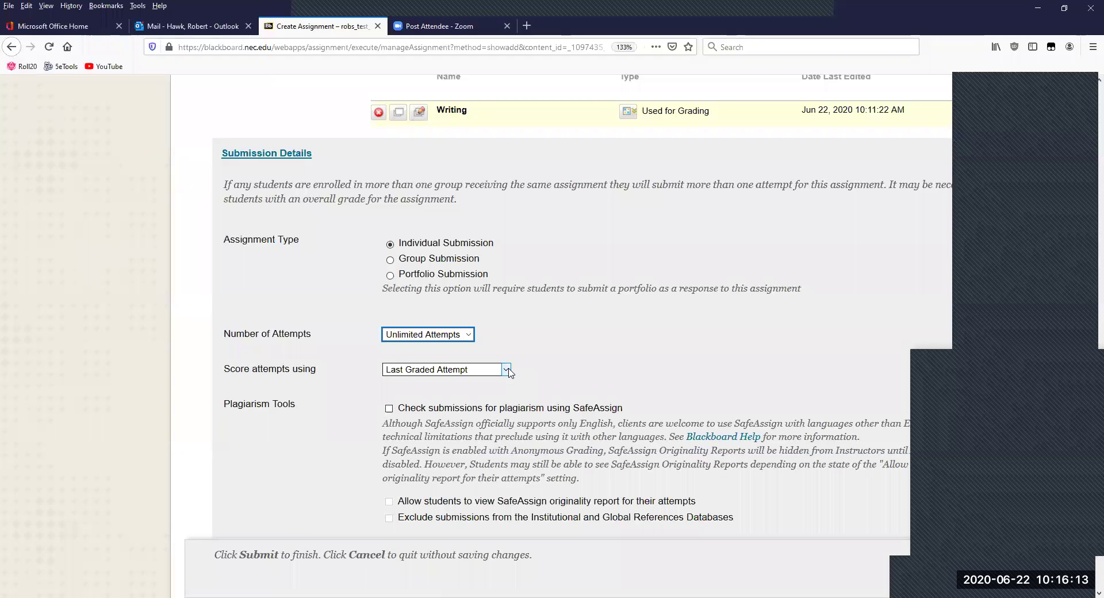
pyautogui.click(470, 336)
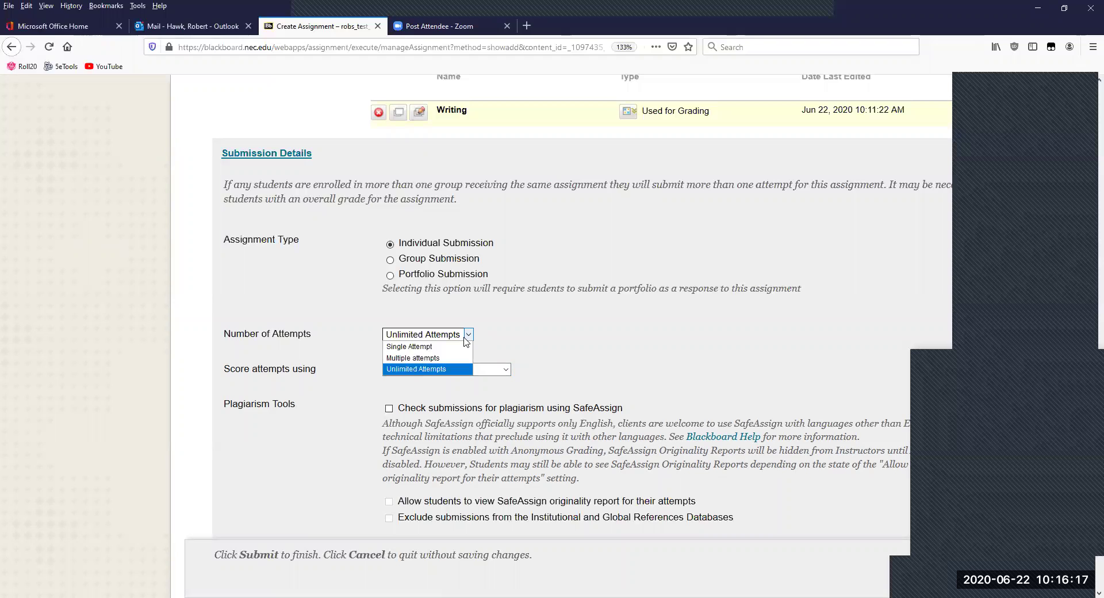
# Switch Number of Attempts back to Single Attempt
pyautogui.click(460, 347)
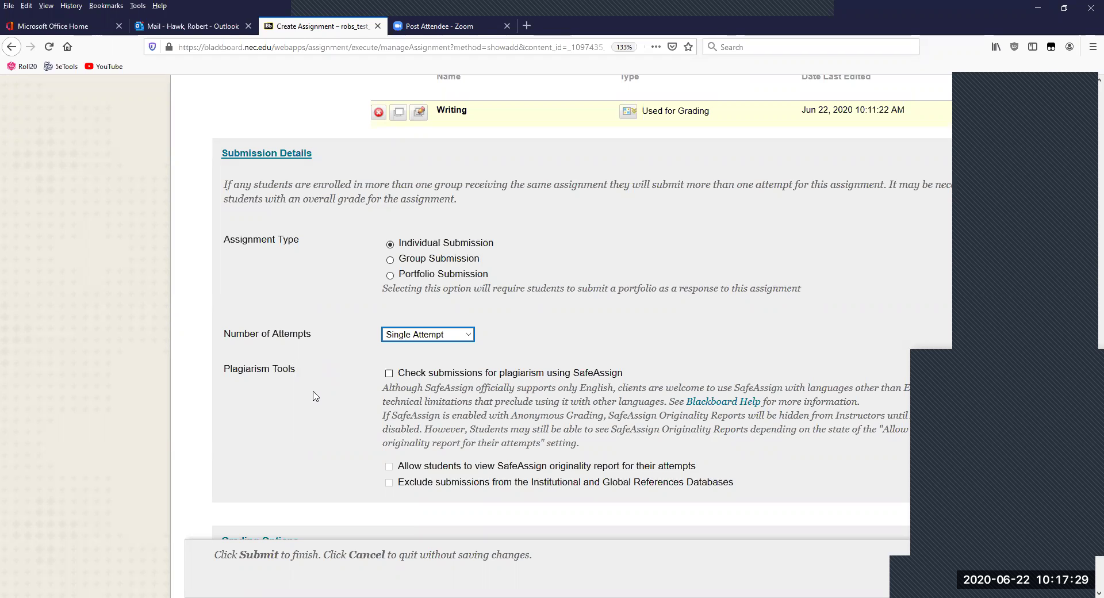
# Turn on SafeAssign and briefly toggle excluding submissions from the reference databases
pyautogui.scroll(-2, 315, 395)
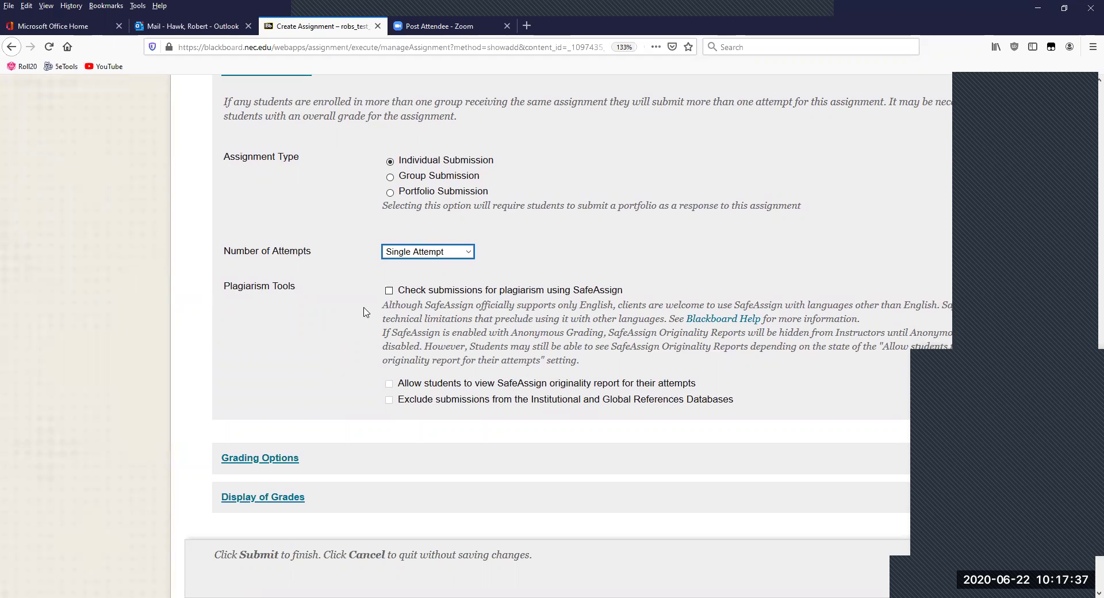
pyautogui.click(389, 292)
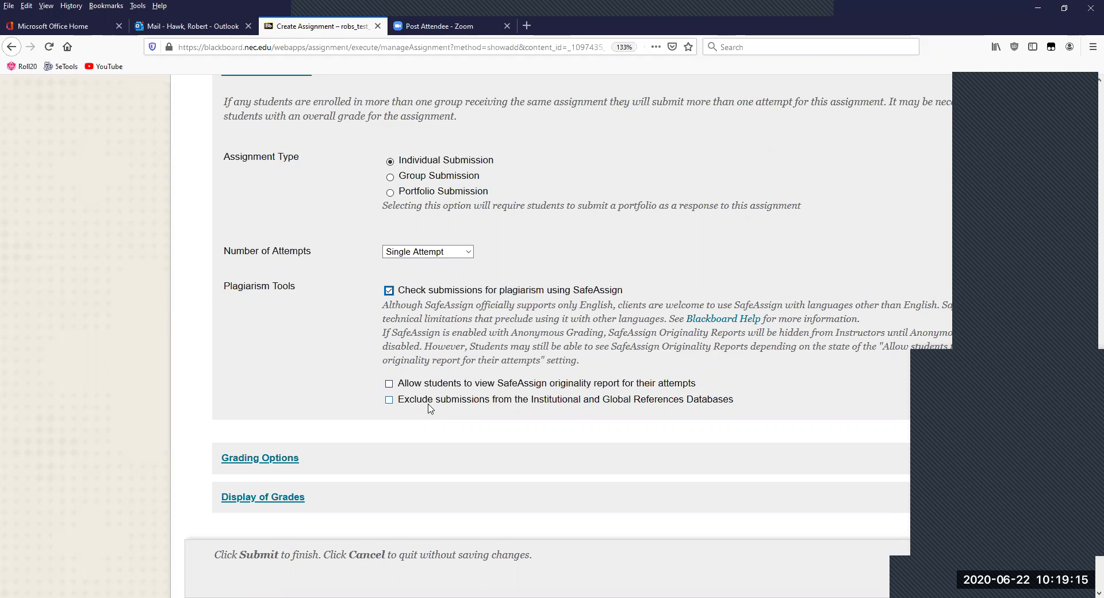
pyautogui.click(389, 401)
pyautogui.click(389, 400)
pyautogui.scroll(5, 407, 290)
pyautogui.scroll(-3, 322, 202)
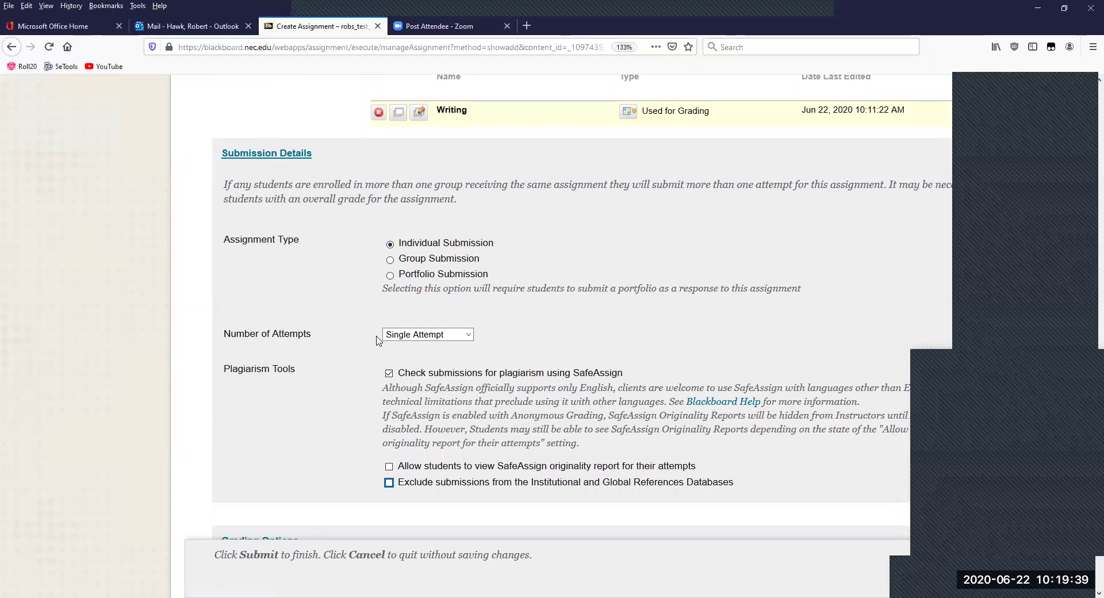
# Turn SafeAssign back off, collapse Submission Details, and expand Grading Options
pyautogui.click(389, 373)
pyautogui.click(282, 155)
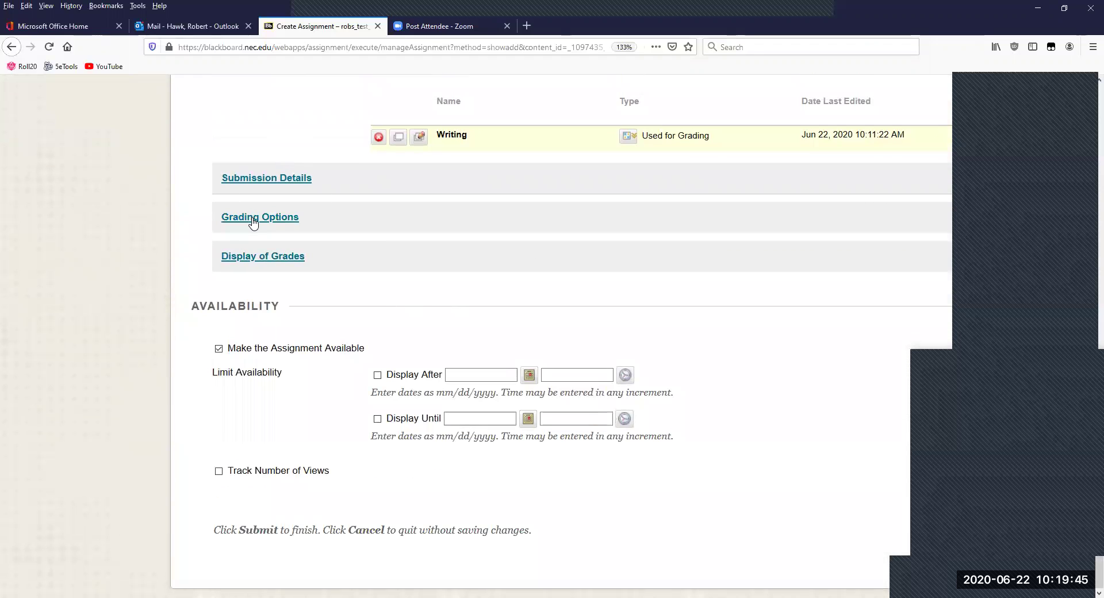
pyautogui.click(252, 222)
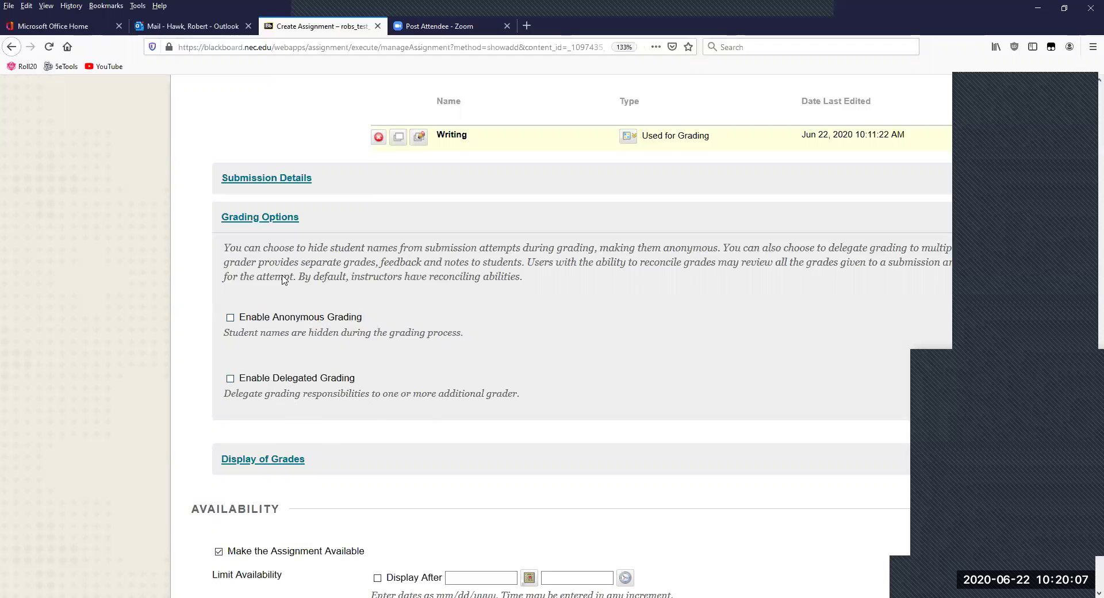
pyautogui.click(230, 318)
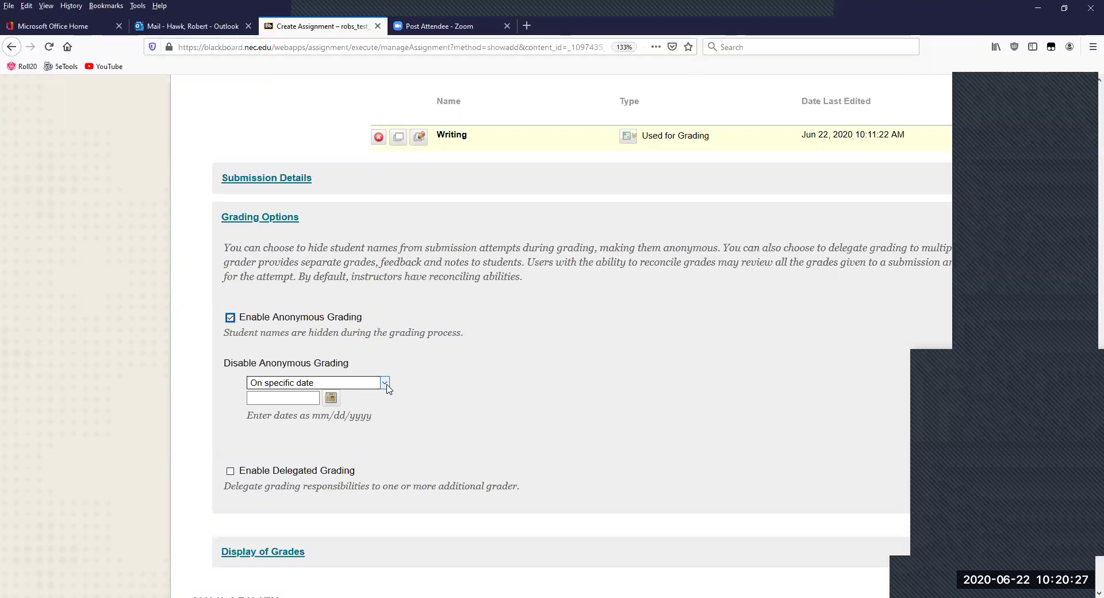
pyautogui.click(386, 386)
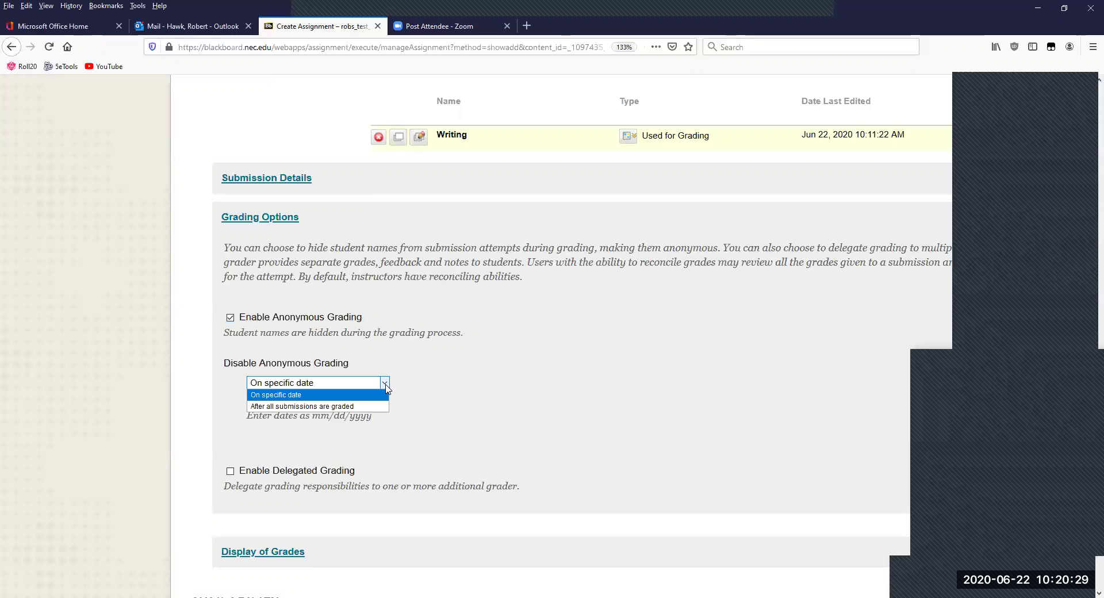
pyautogui.click(477, 367)
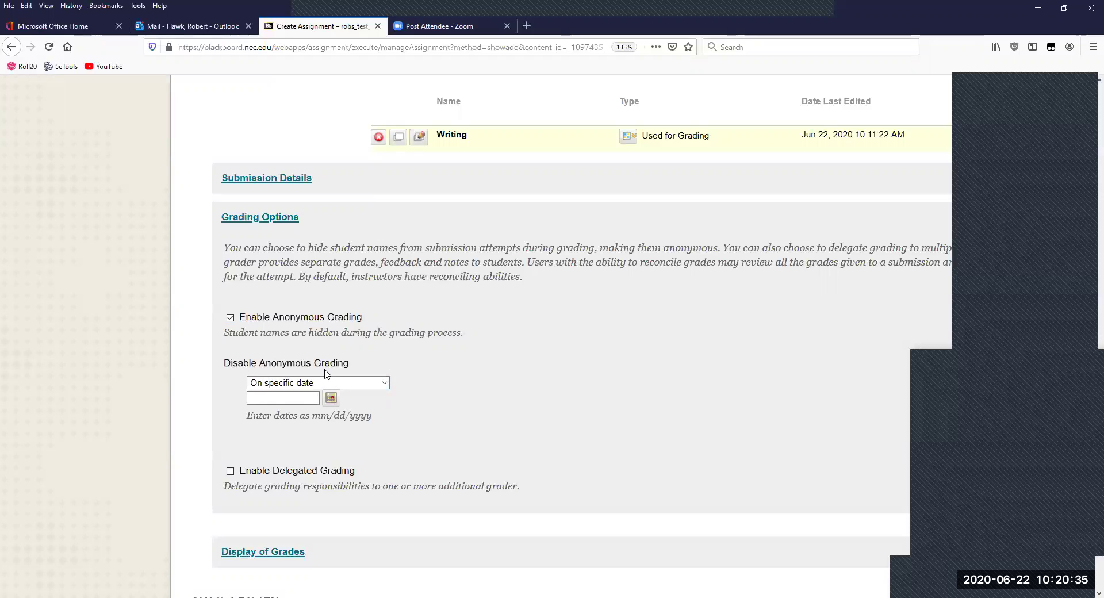
pyautogui.click(385, 383)
pyautogui.click(436, 392)
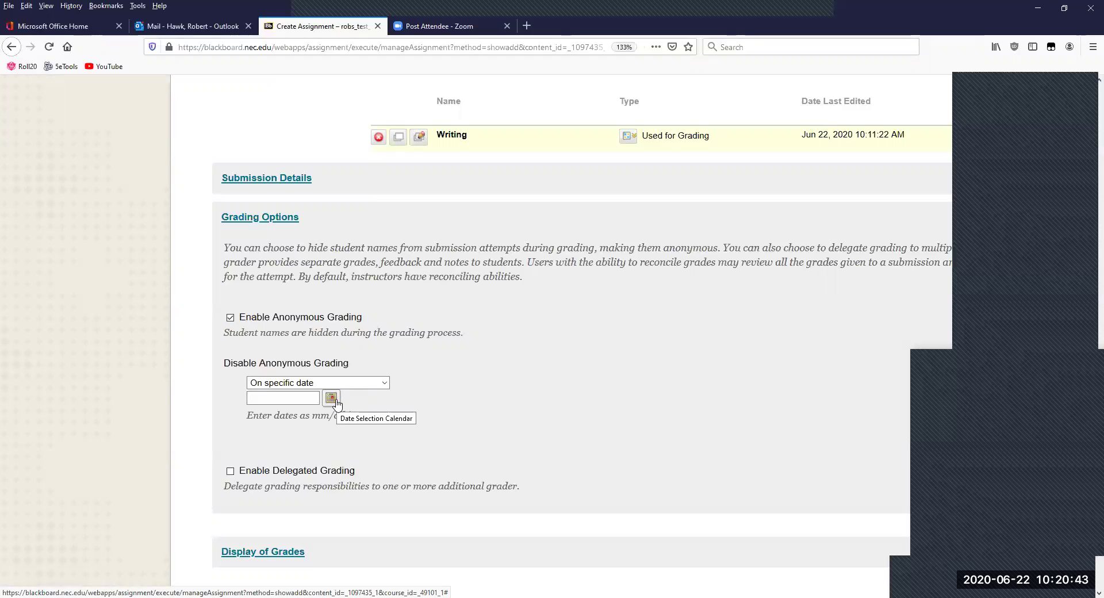
pyautogui.click(352, 384)
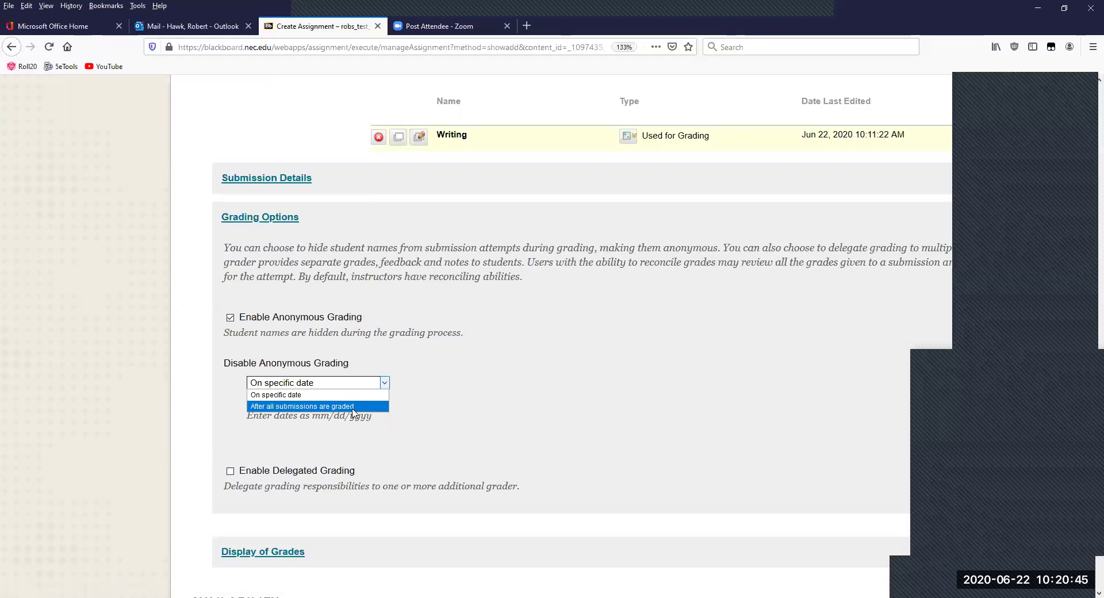
pyautogui.click(353, 407)
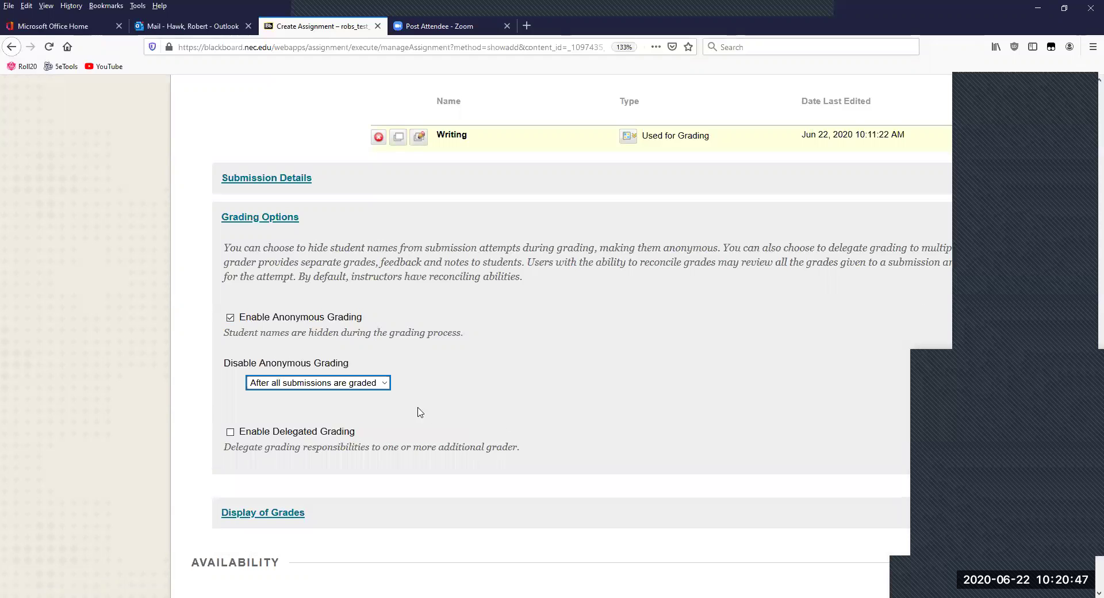
pyautogui.click(361, 383)
pyautogui.click(352, 400)
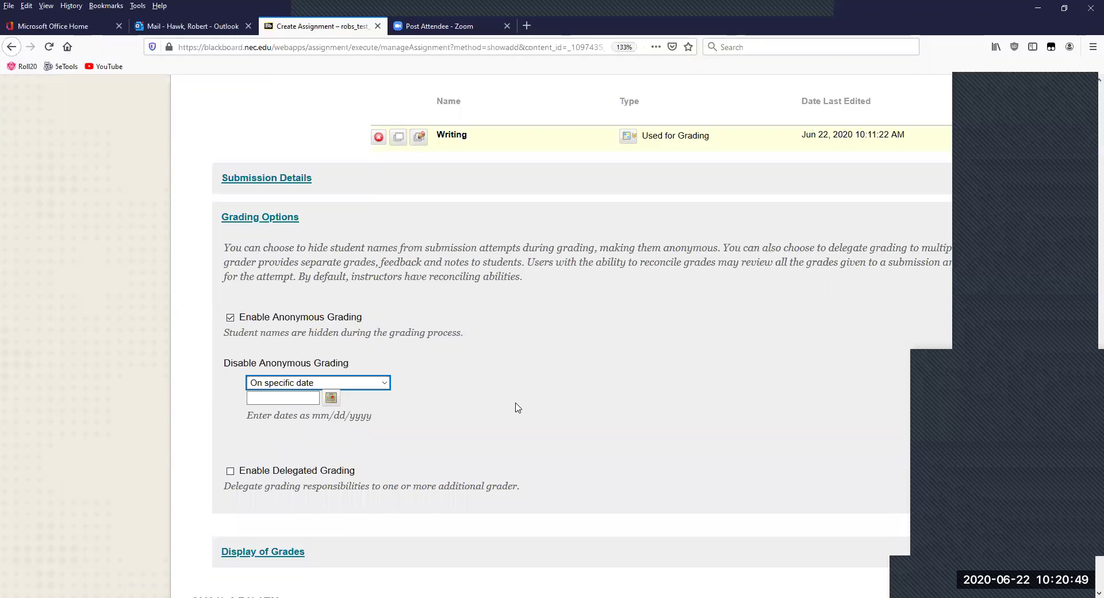
pyautogui.click(286, 333)
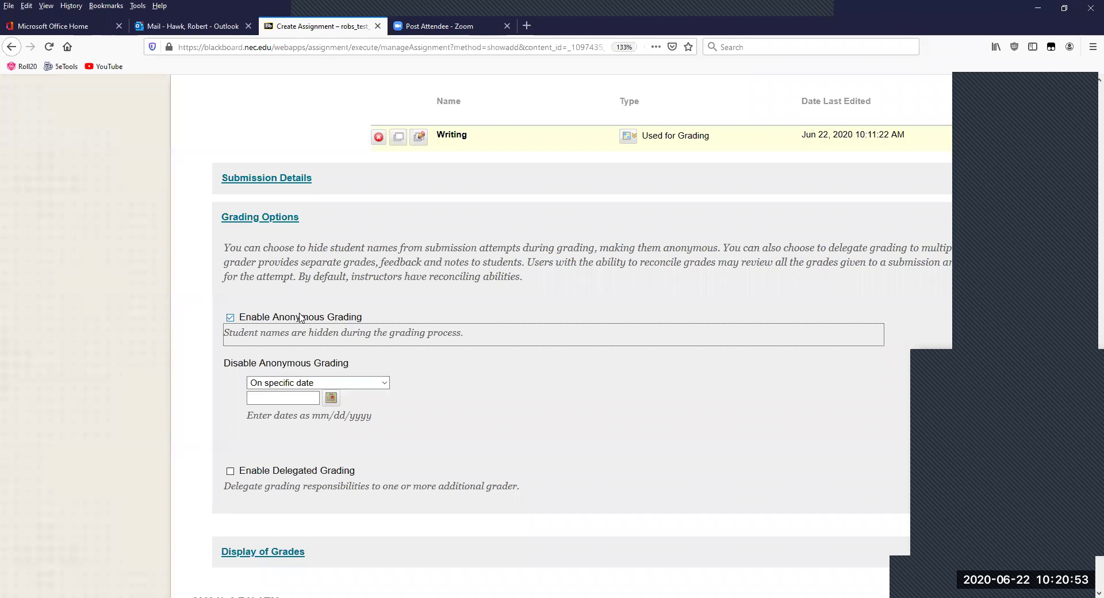
pyautogui.click(301, 317)
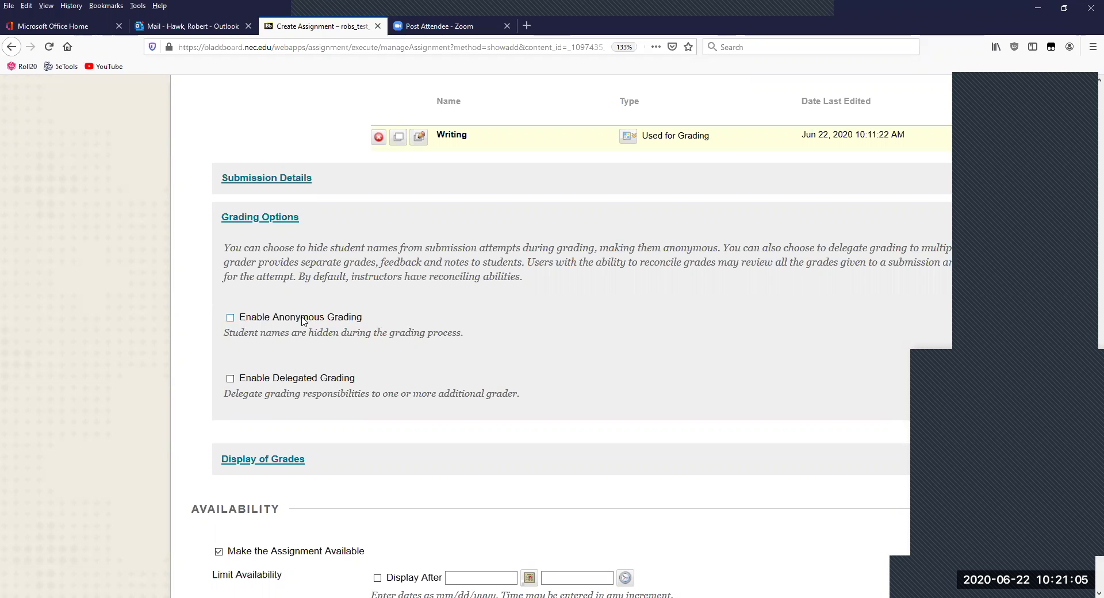
pyautogui.press('Tab')
# Check Enable Delegated Grading so the instructor grades All Submissions and can reconcile grades
pyautogui.scroll(-2, 325, 328)
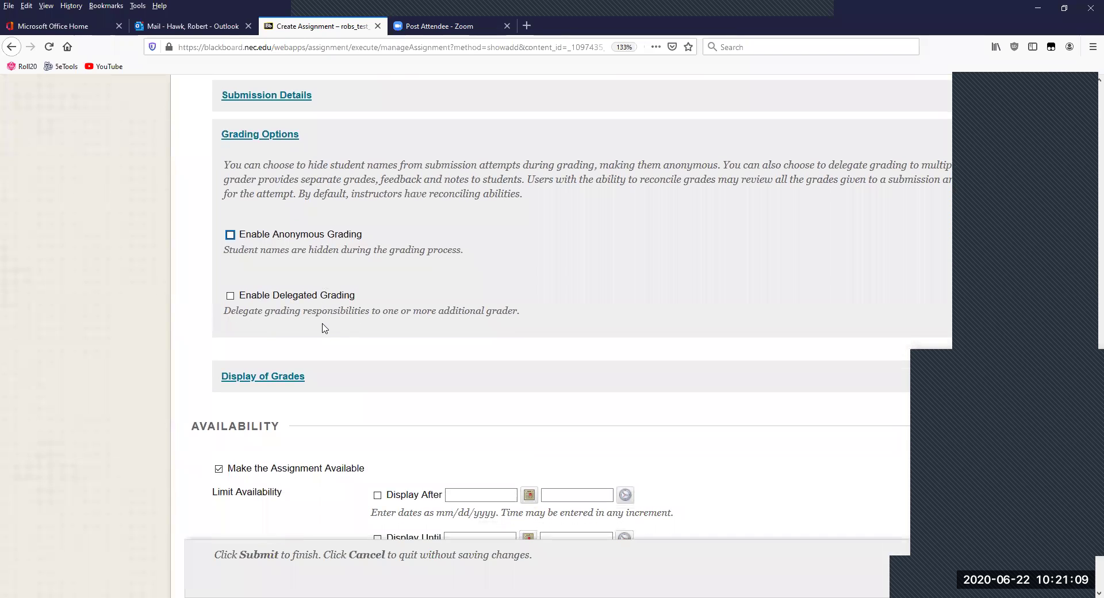
pyautogui.click(231, 295)
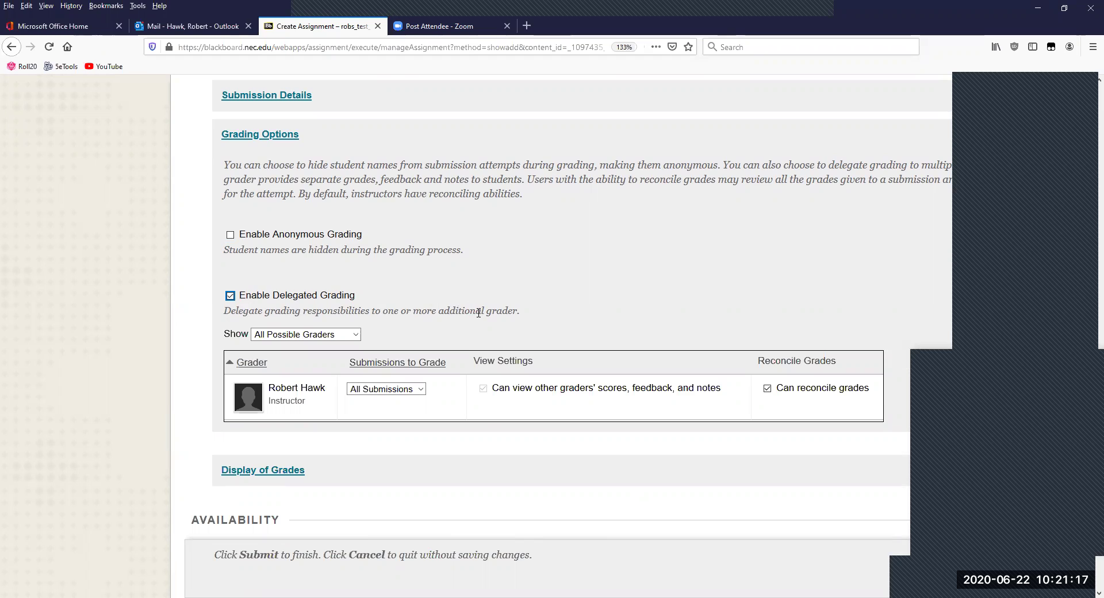
pyautogui.click(479, 313)
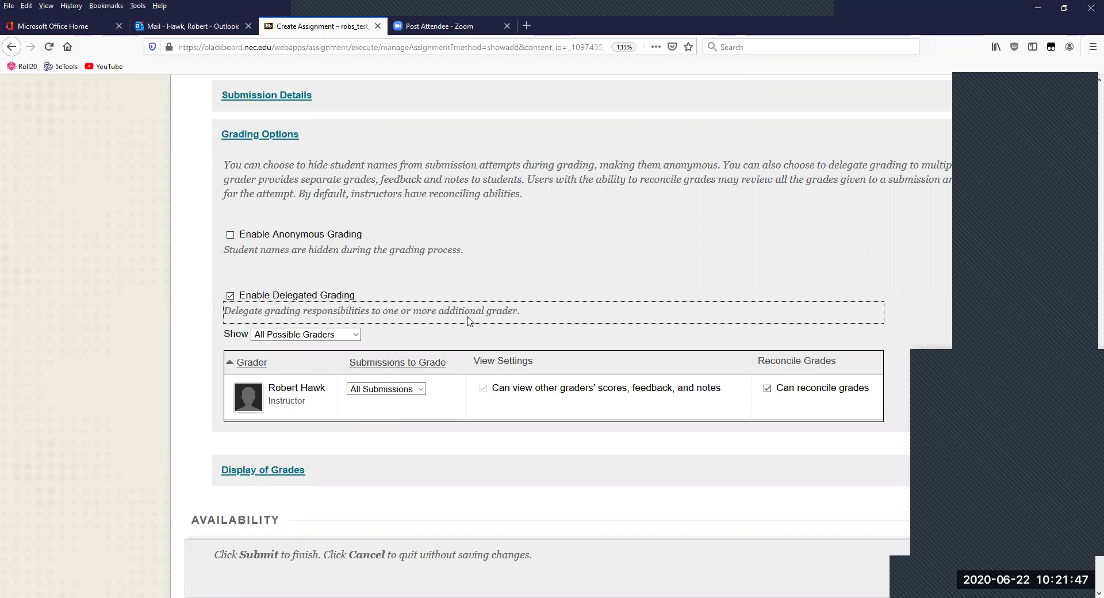
pyautogui.scroll(-3, 467, 323)
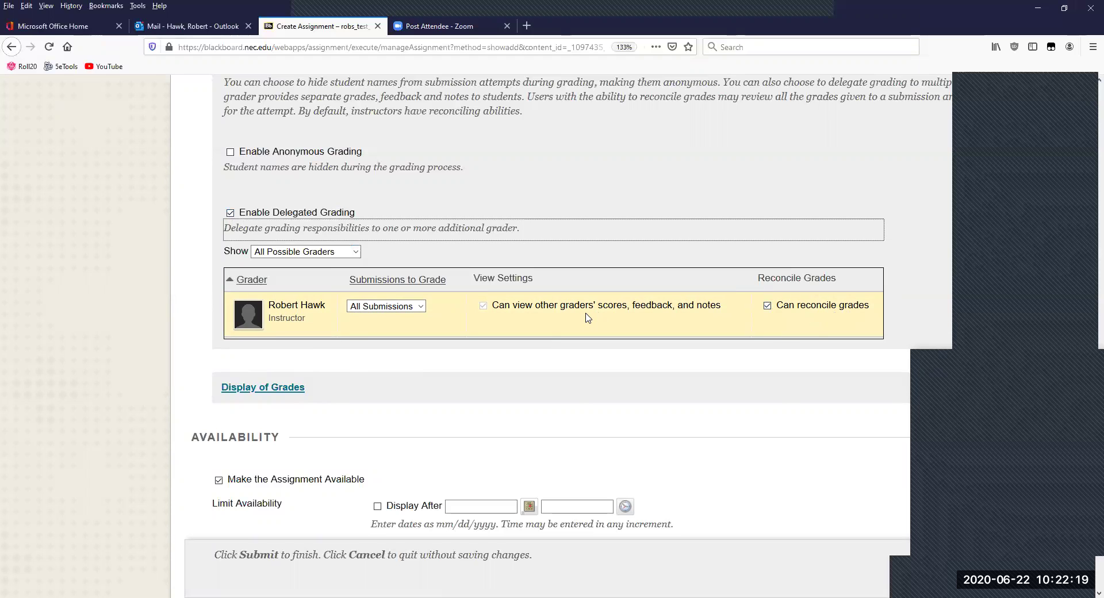
# Leave the instructor on All Submissions, then disable delegated grading and collapse Grading Options
pyautogui.click(414, 307)
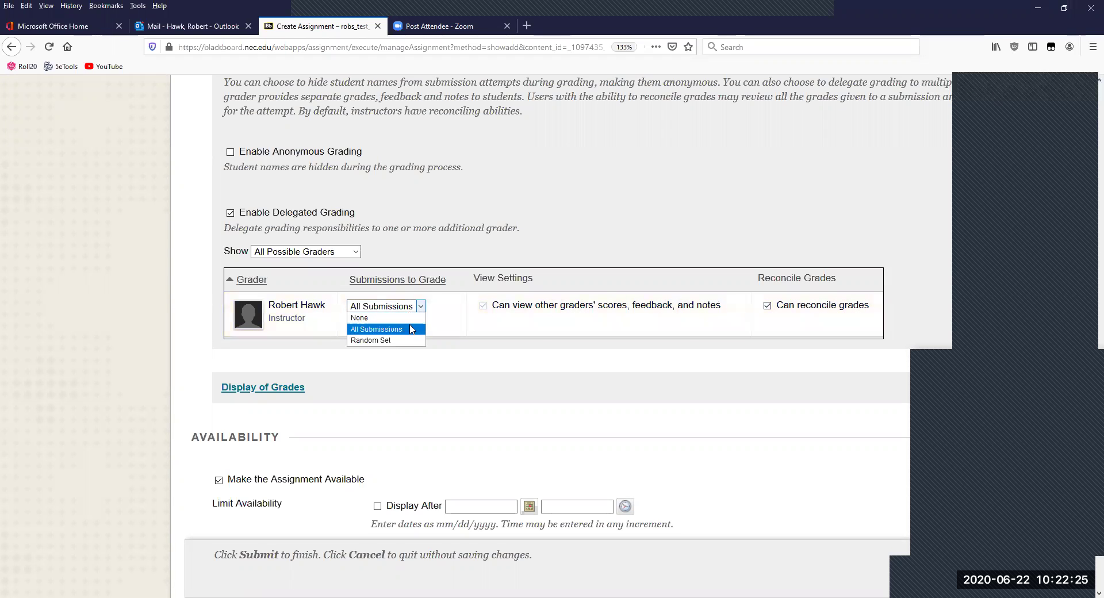
pyautogui.click(538, 237)
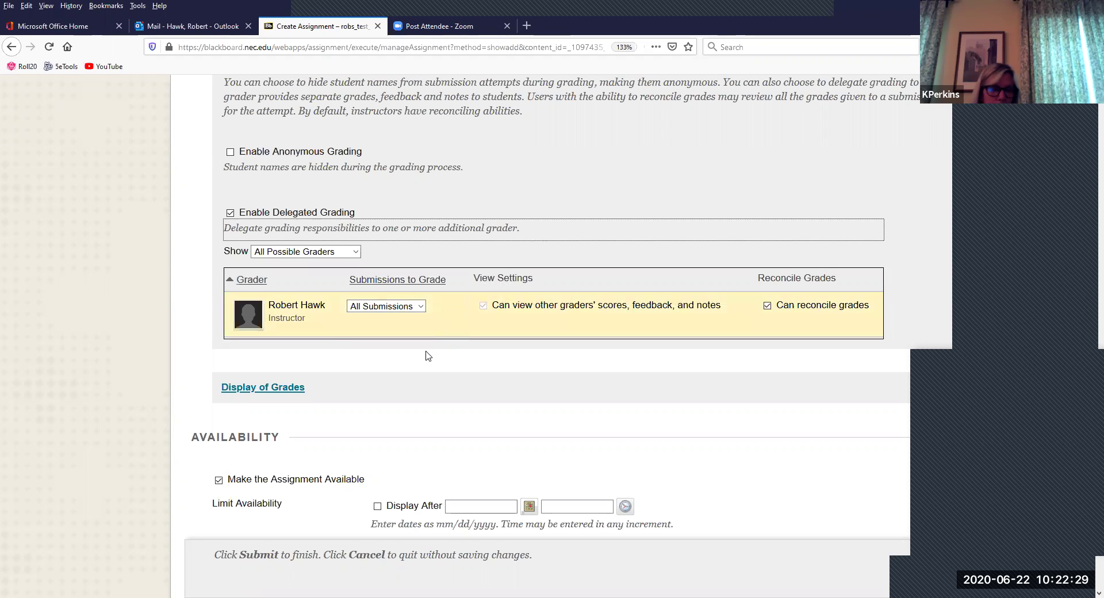
pyautogui.click(231, 213)
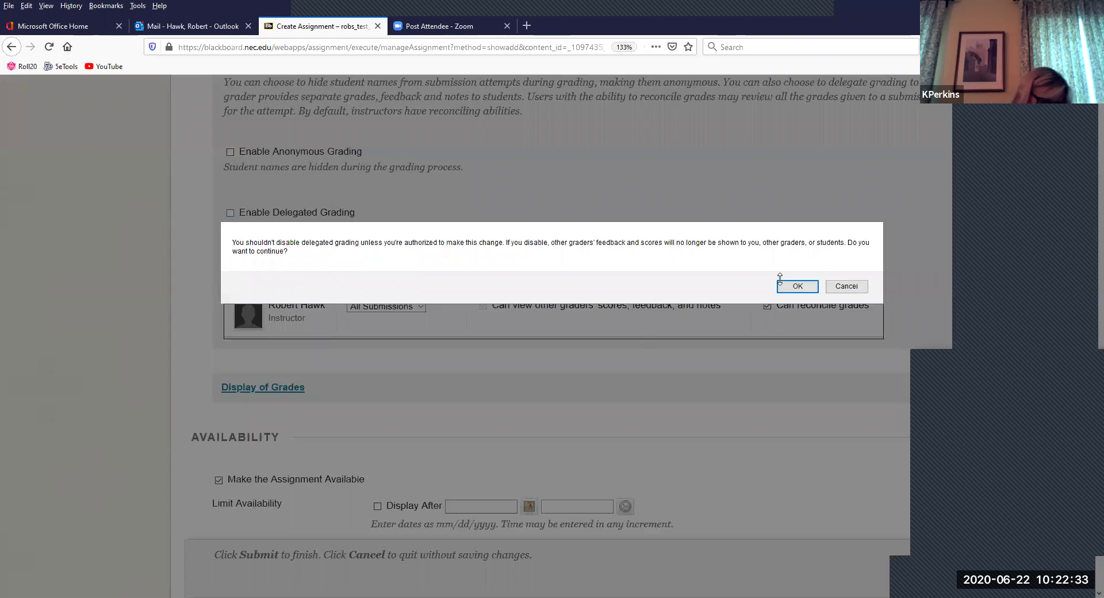
pyautogui.click(797, 286)
pyautogui.scroll(-2, 432, 296)
pyautogui.click(431, 296)
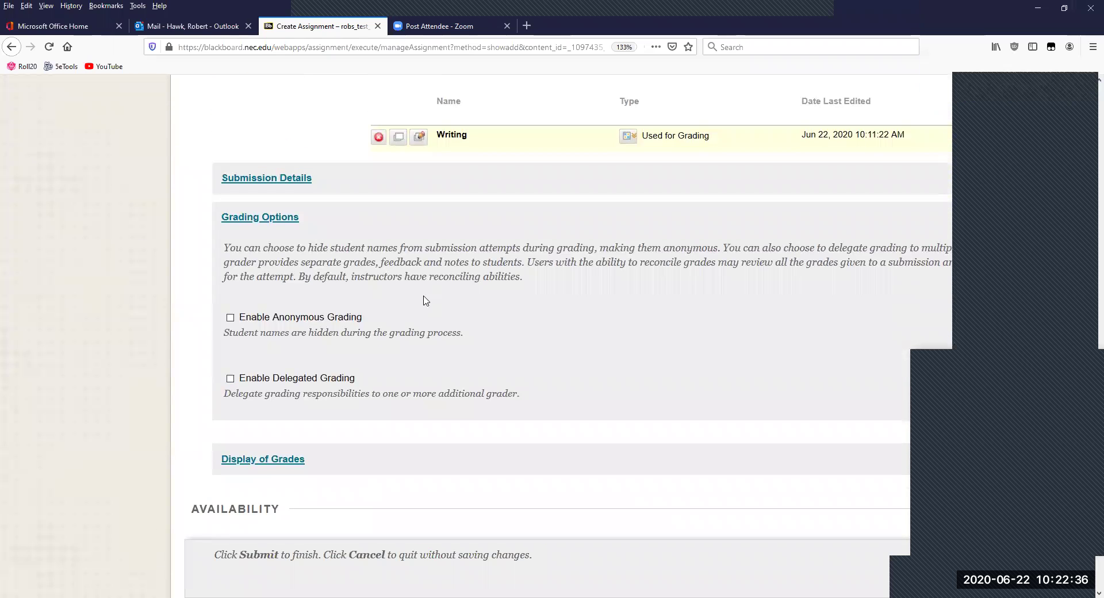
pyautogui.click(289, 226)
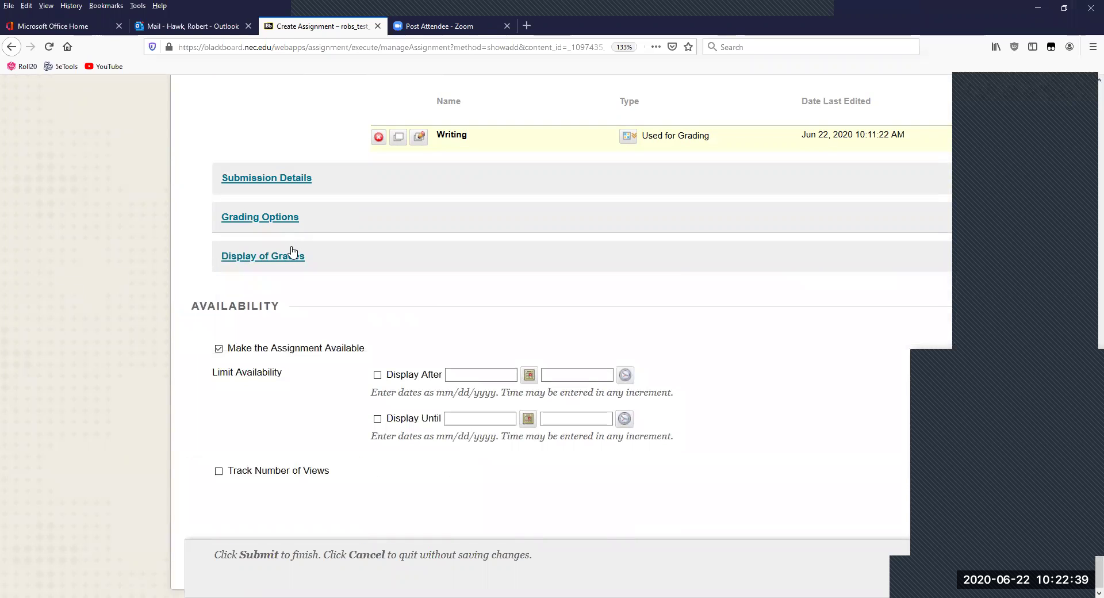
# Expand Display of Grades and try Letter as the primary grade display
pyautogui.click(291, 256)
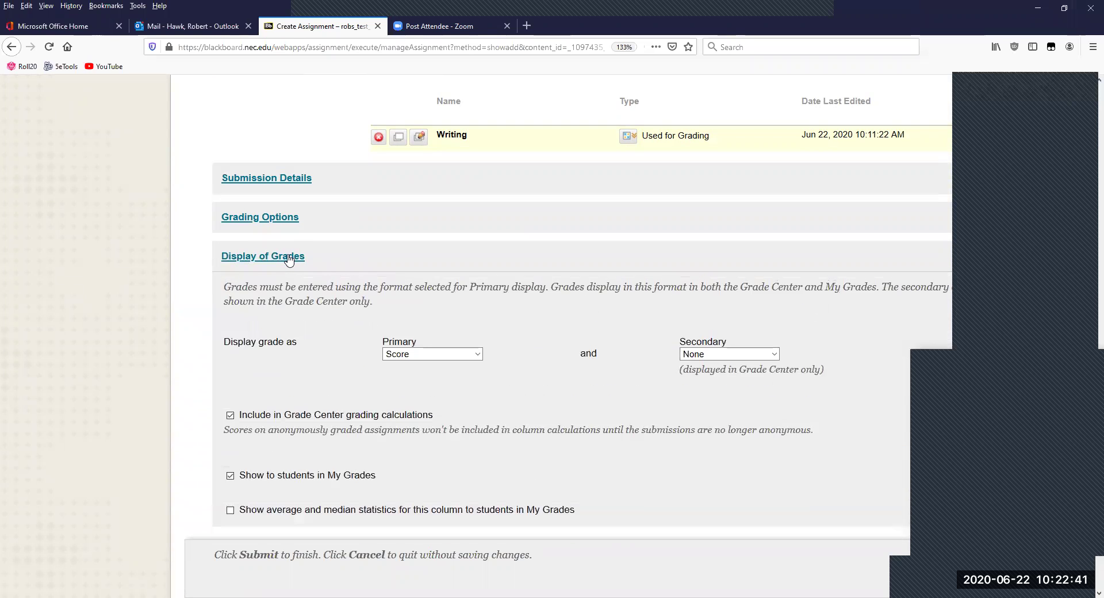
pyautogui.scroll(-3, 510, 327)
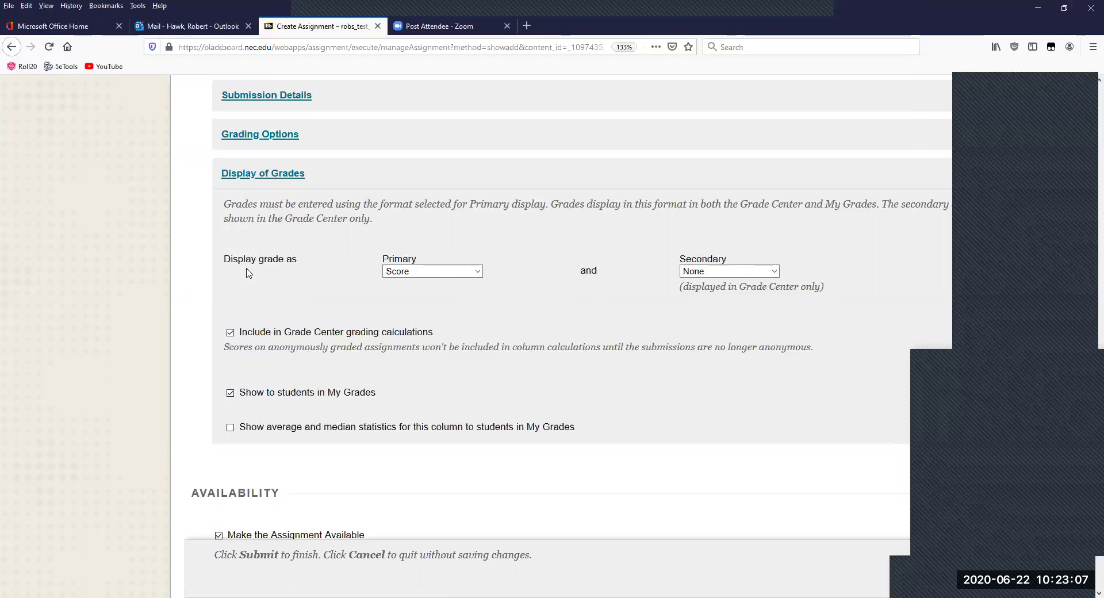
pyautogui.click(444, 272)
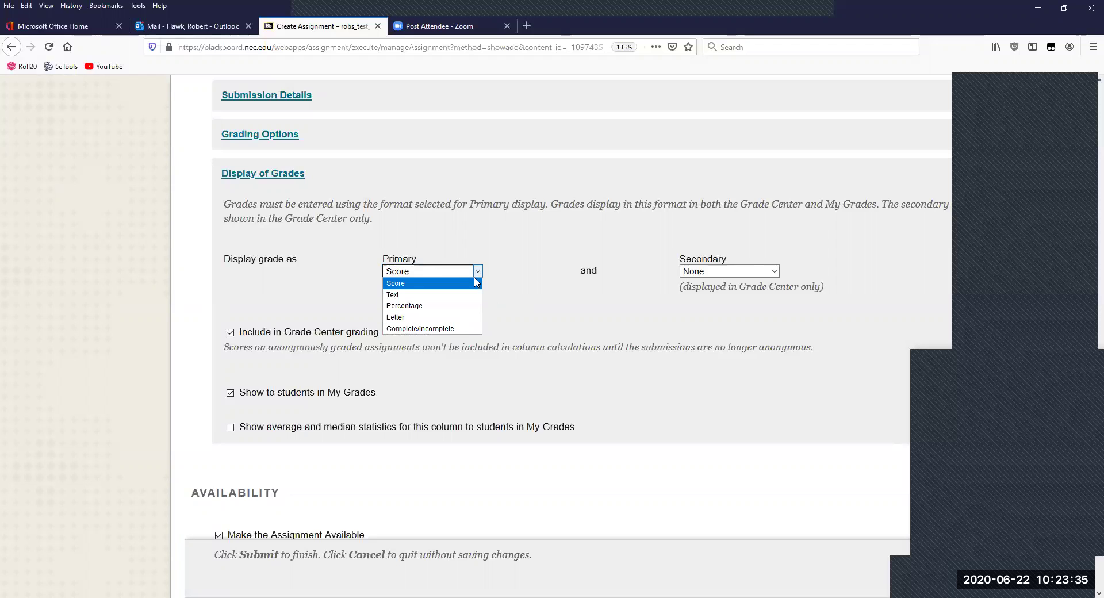
pyautogui.click(452, 317)
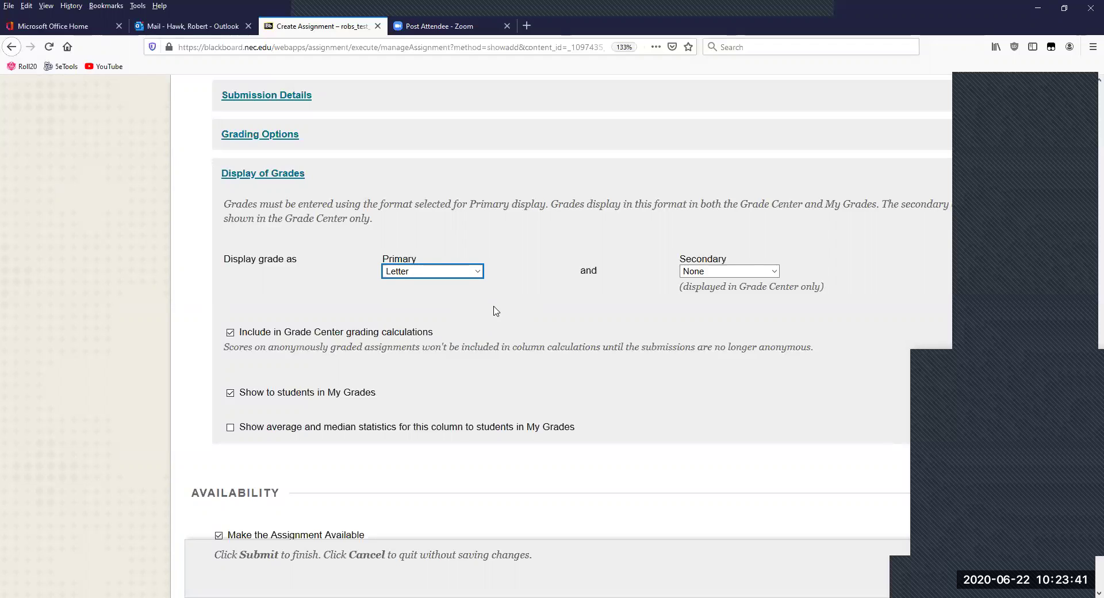
pyautogui.click(472, 275)
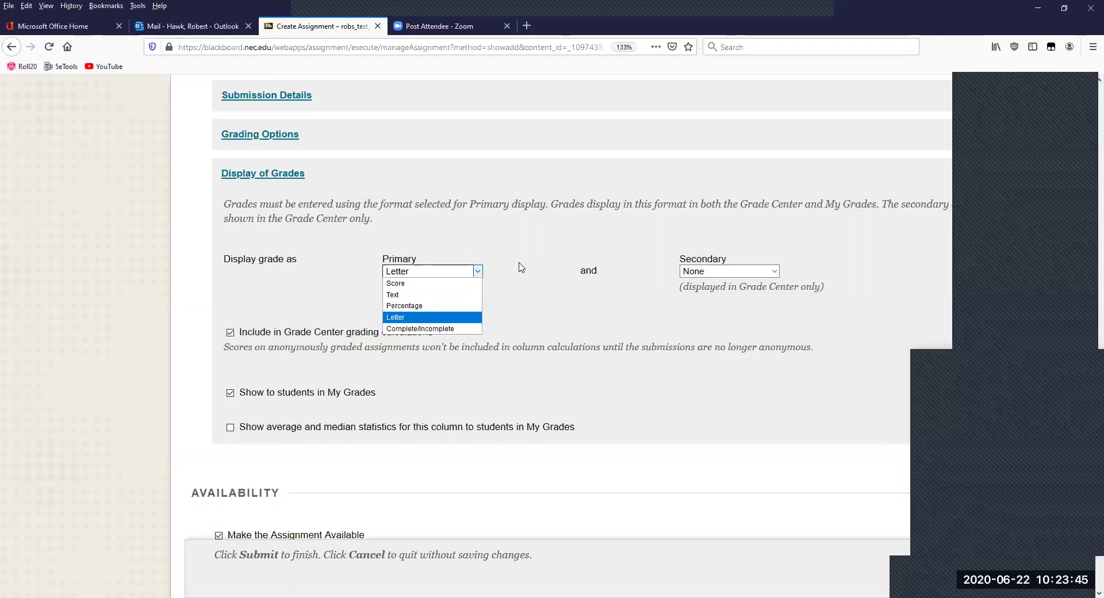
pyautogui.click(474, 273)
pyautogui.click(477, 275)
pyautogui.click(693, 257)
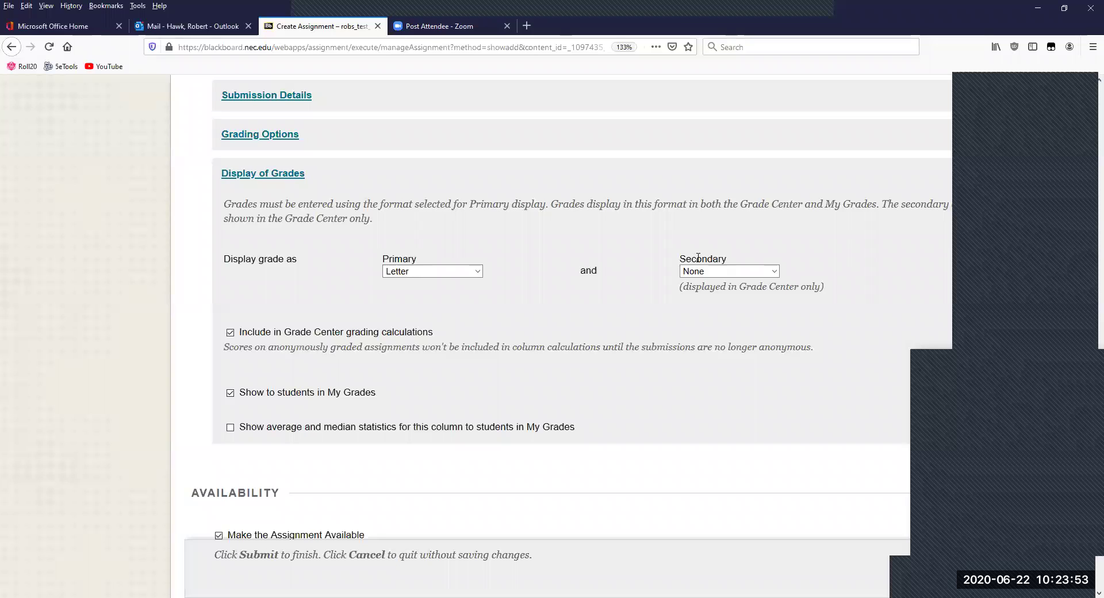
# Set the secondary grade display to Score
pyautogui.click(479, 272)
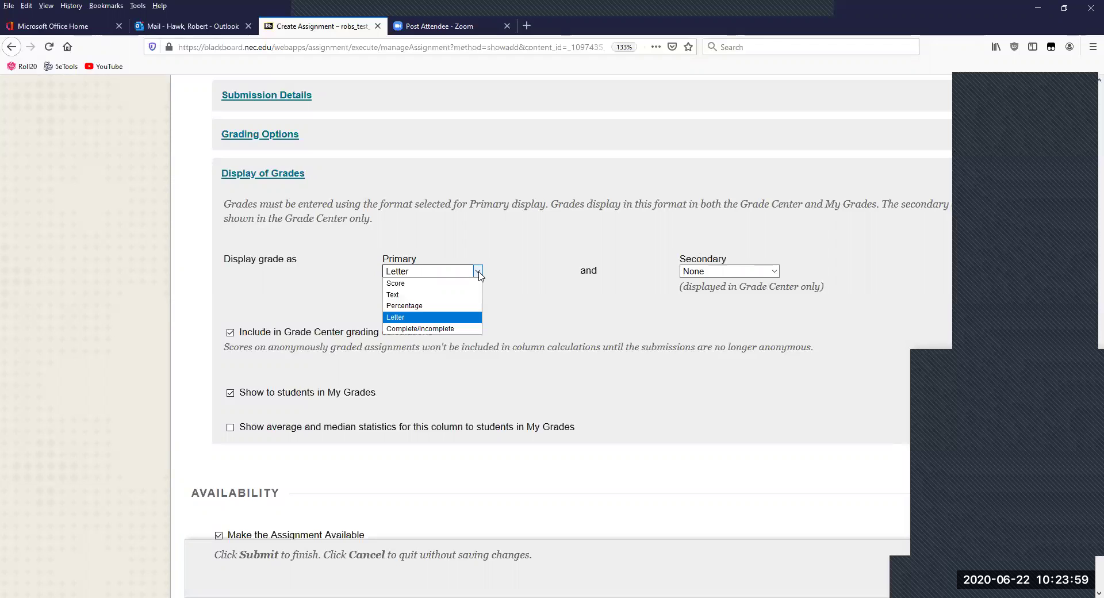
pyautogui.click(656, 252)
pyautogui.click(742, 273)
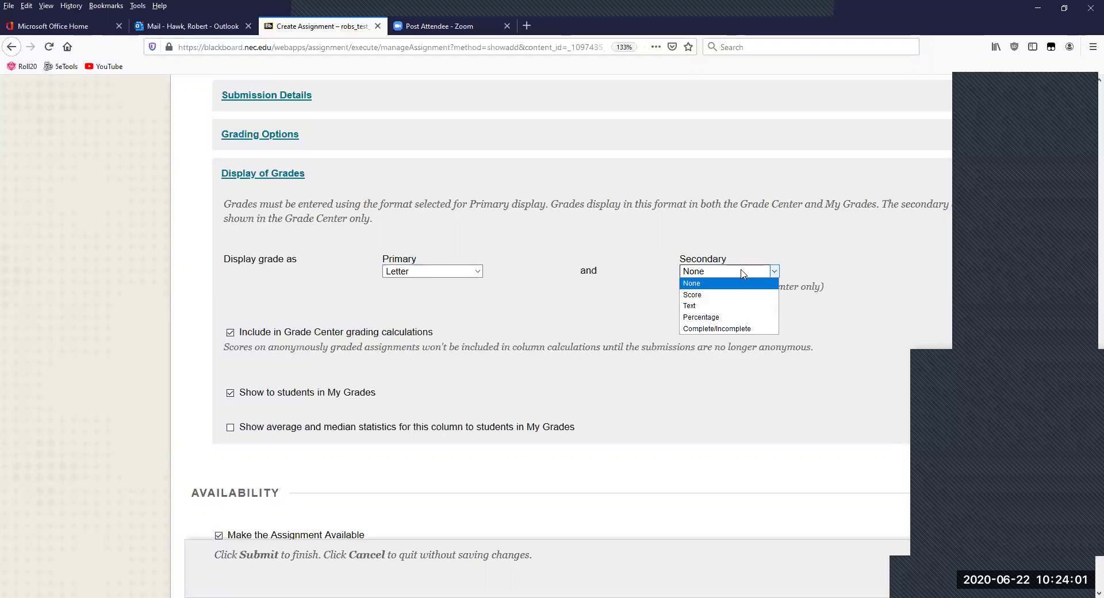
pyautogui.click(722, 298)
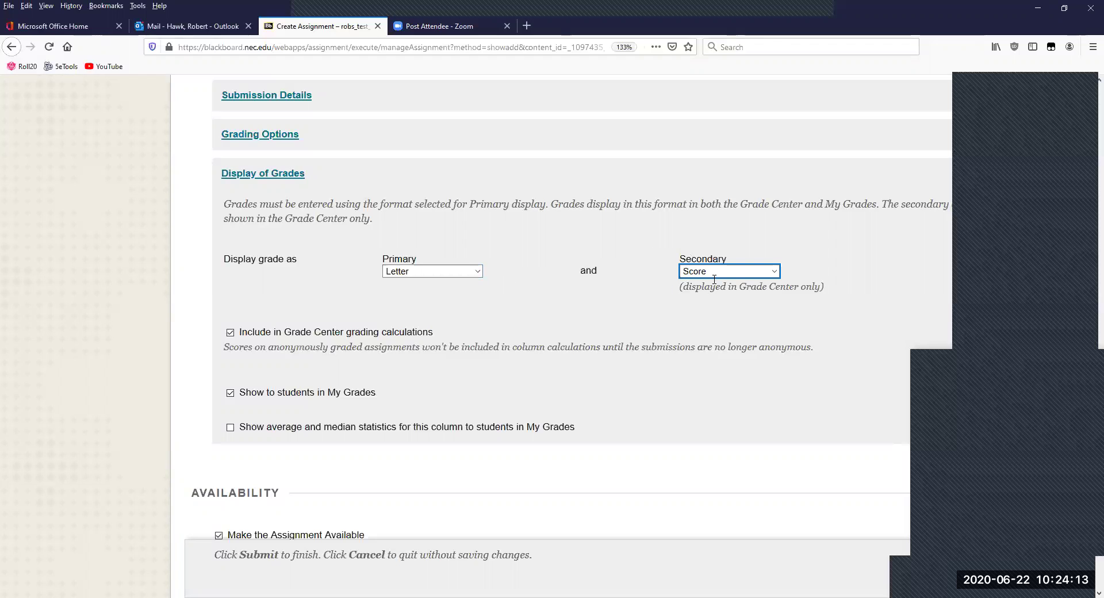
pyautogui.click(771, 279)
pyautogui.click(820, 259)
# Change the primary grade display to Complete/Incomplete, keeping Score as secondary
pyautogui.click(475, 271)
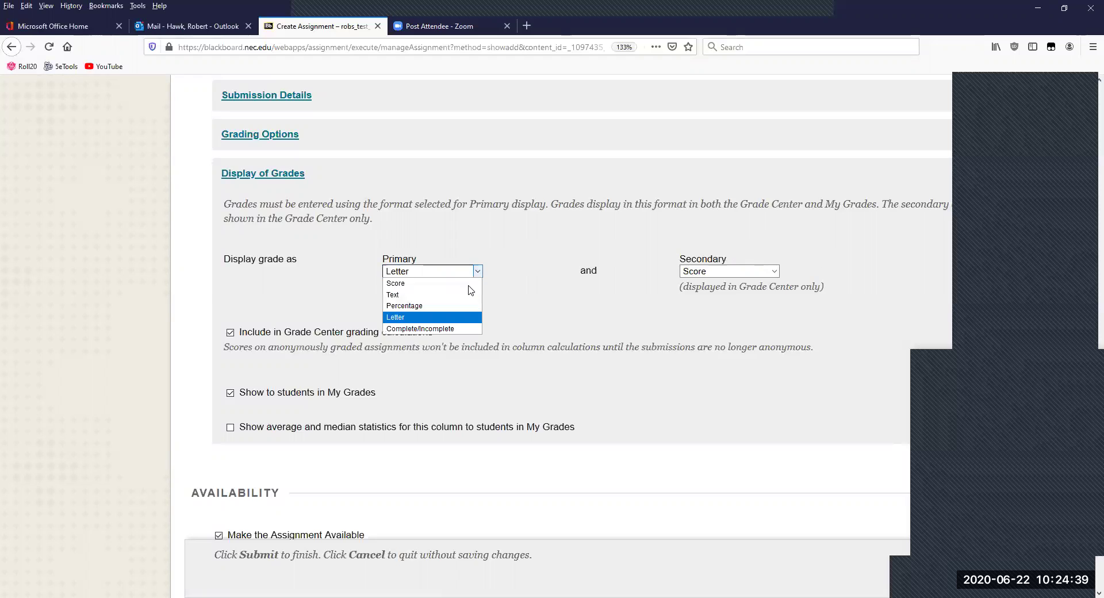
pyautogui.click(437, 328)
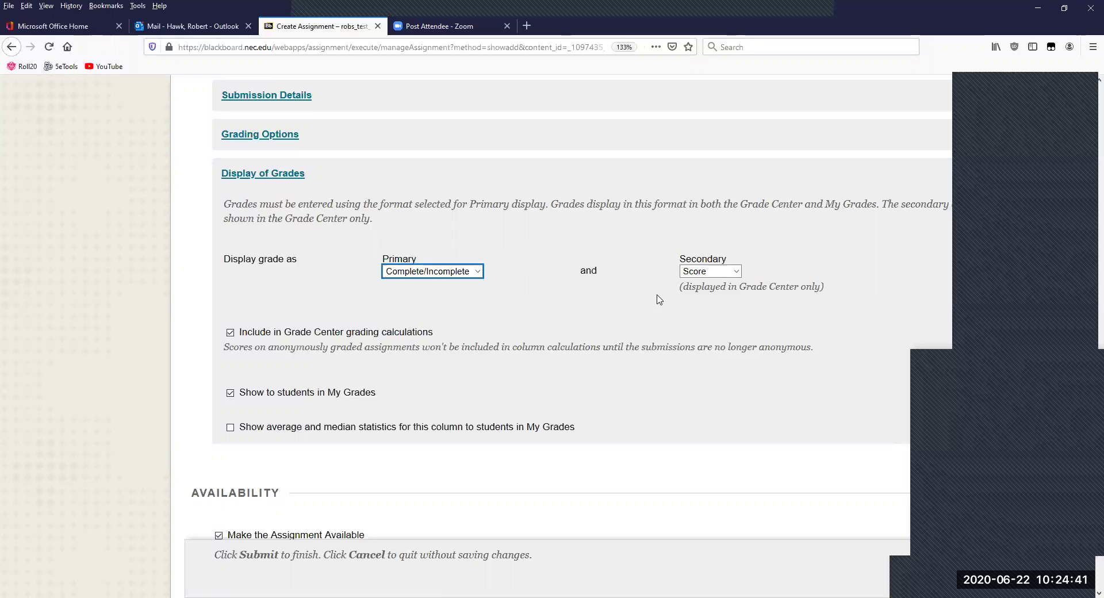
pyautogui.click(698, 276)
pyautogui.click(706, 300)
pyautogui.scroll(-1, 406, 345)
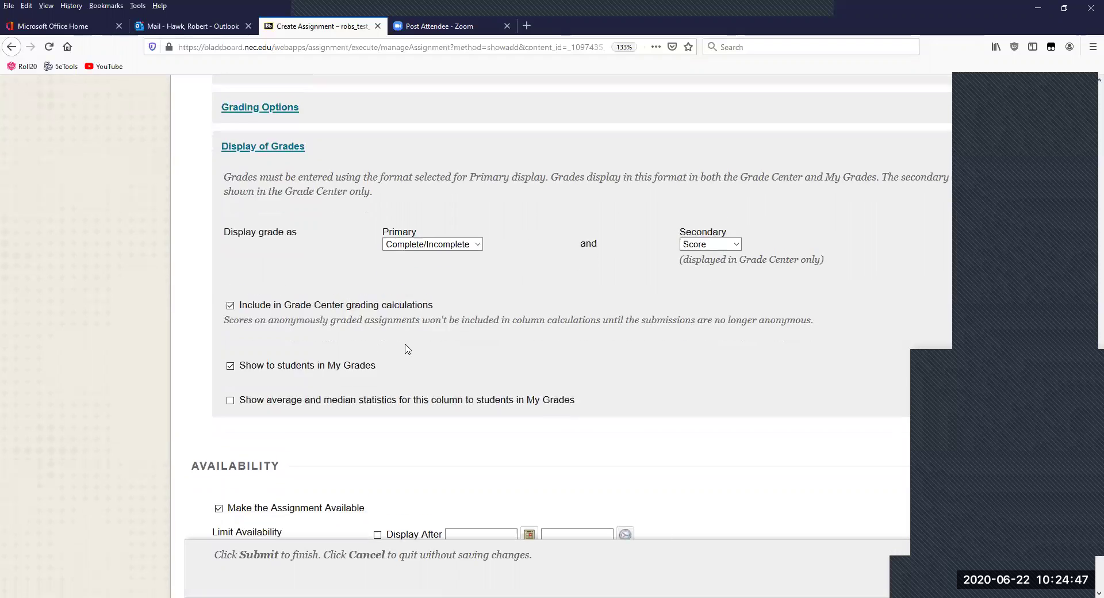
pyautogui.scroll(-2, 406, 348)
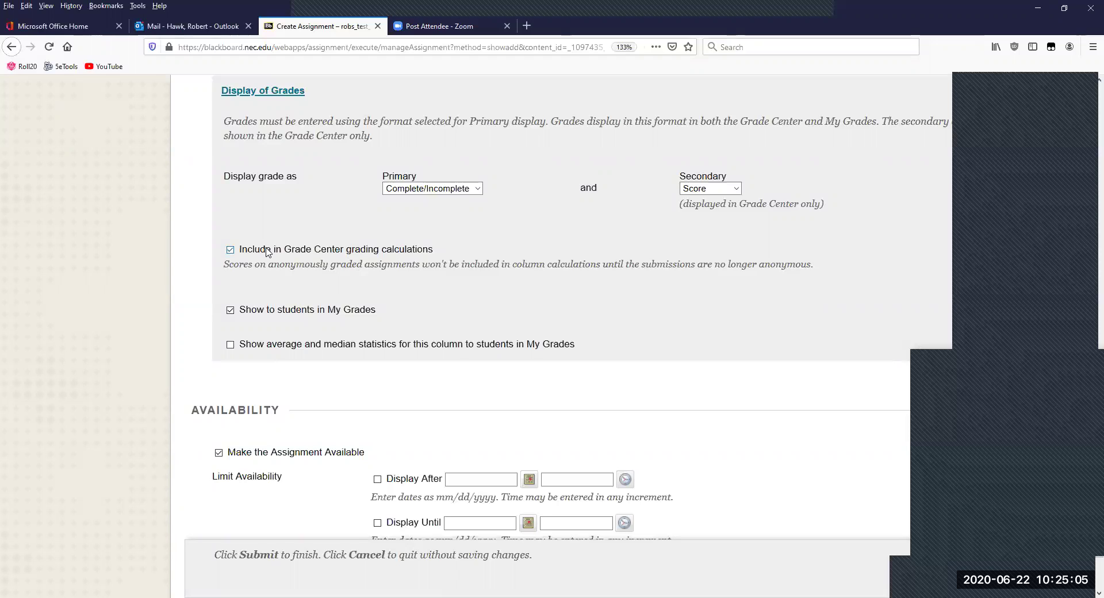
pyautogui.click(231, 253)
pyautogui.click(231, 251)
pyautogui.scroll(-3, 276, 269)
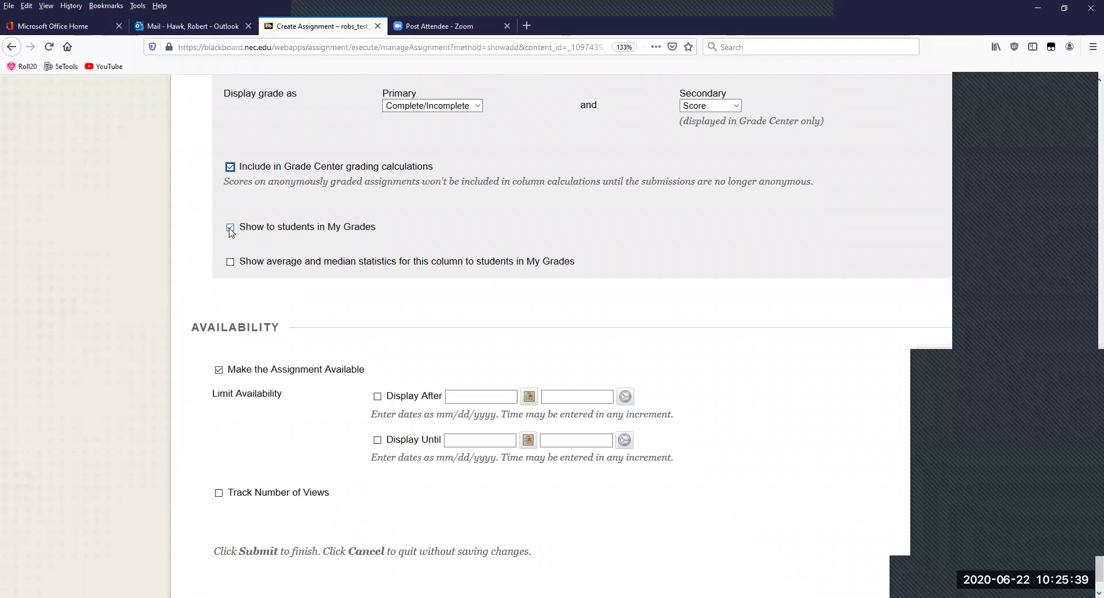
pyautogui.click(231, 229)
pyautogui.click(230, 229)
pyautogui.click(230, 228)
pyautogui.click(230, 229)
# Switch the primary grade display to Score and collapse the Display of Grades section
pyautogui.scroll(4, 233, 274)
pyautogui.click(458, 106)
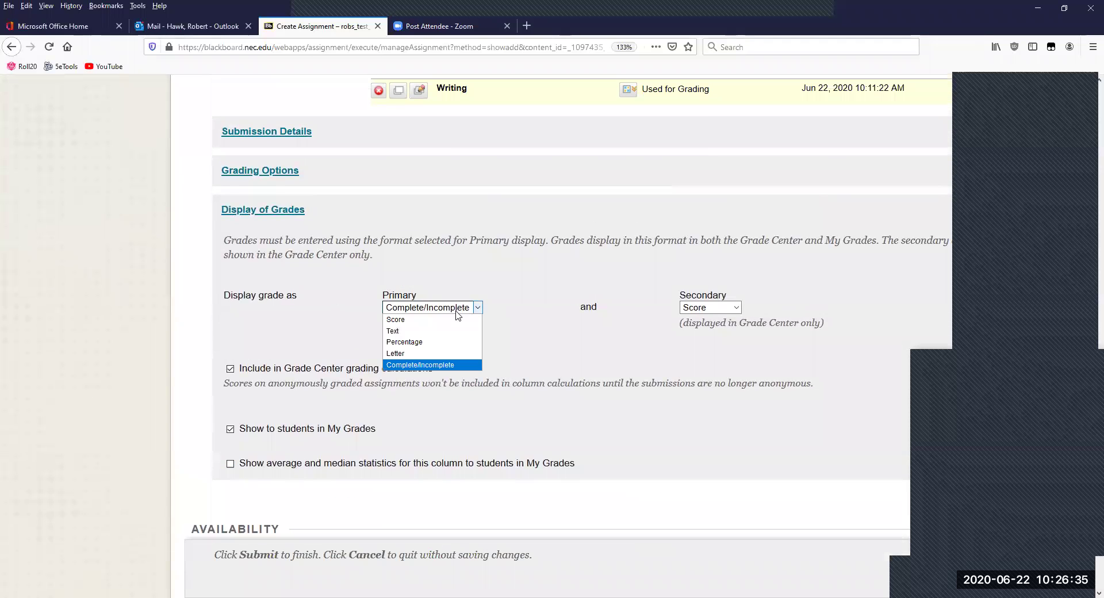
pyautogui.click(456, 319)
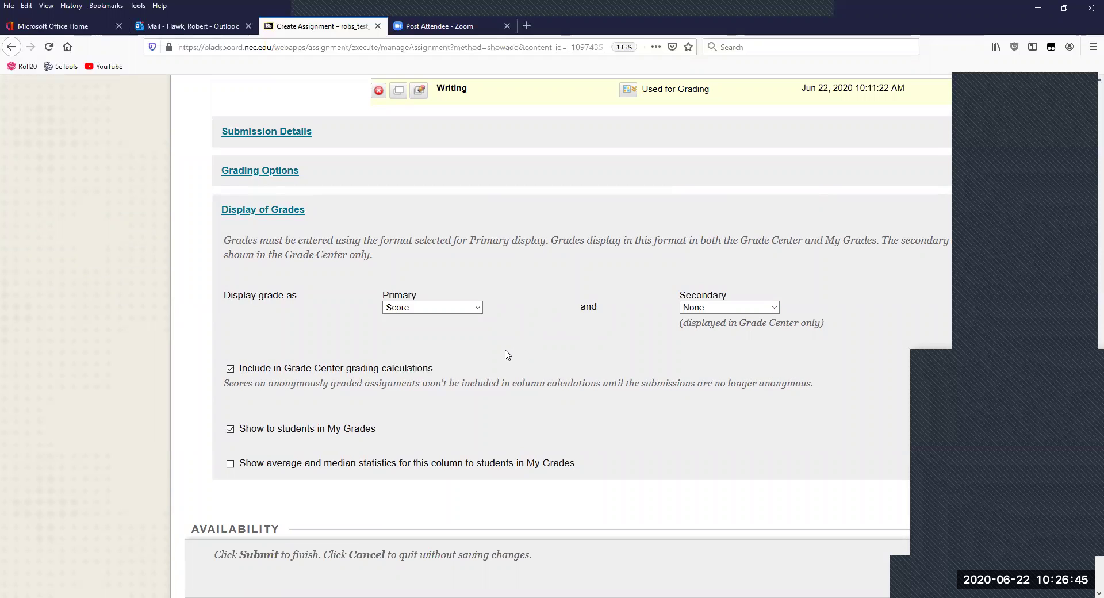
pyautogui.click(280, 219)
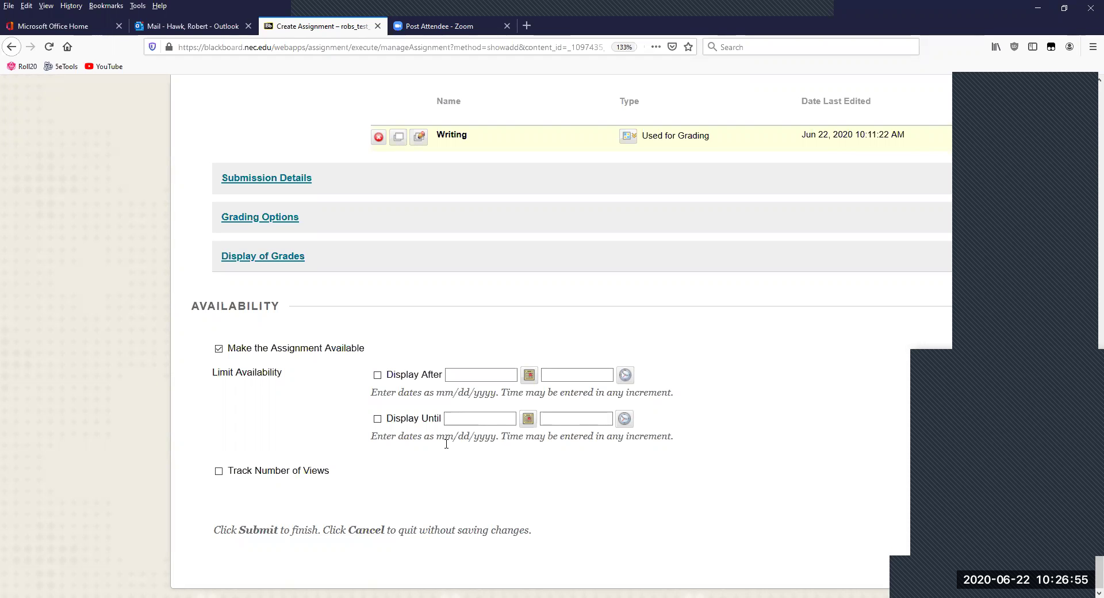
# Switch the assignment's availability off and back on, then review the rest of the form
pyautogui.click(220, 350)
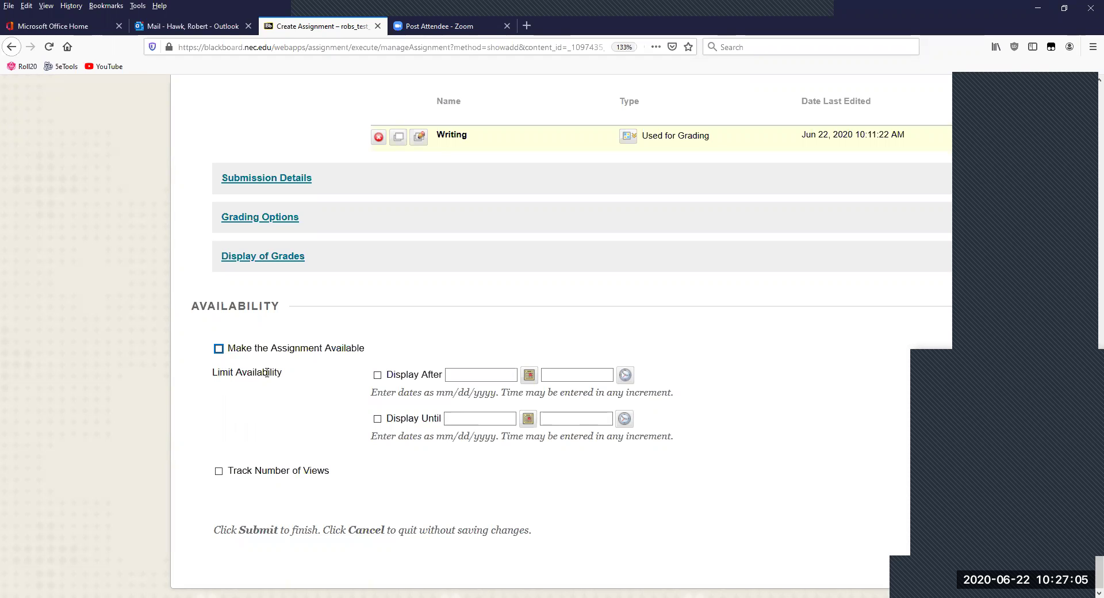
pyautogui.click(219, 349)
pyautogui.scroll(10, 795, 379)
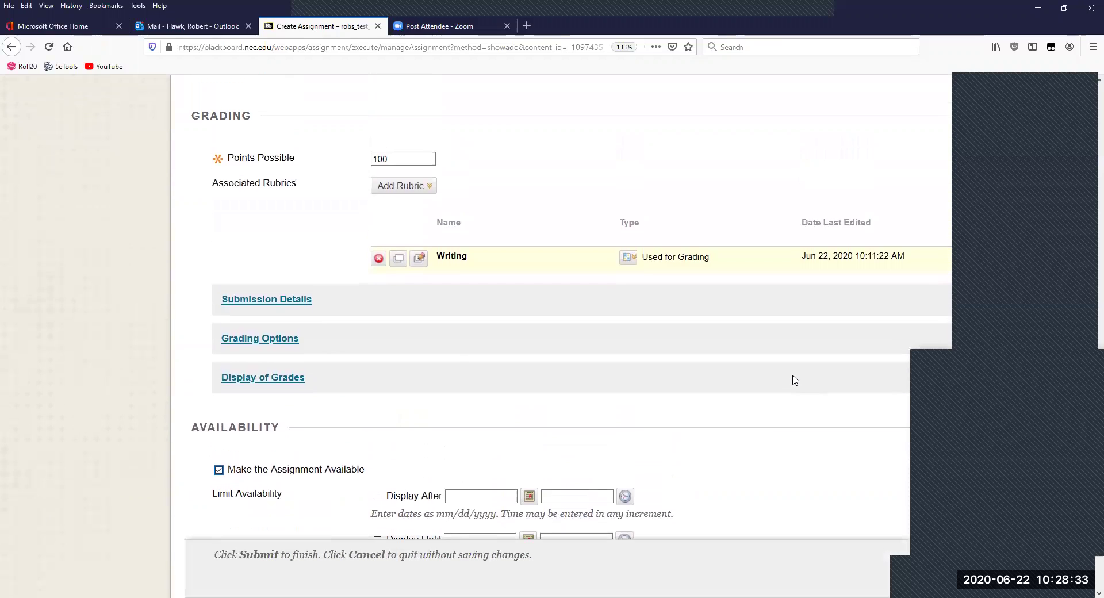
pyautogui.scroll(5, 795, 380)
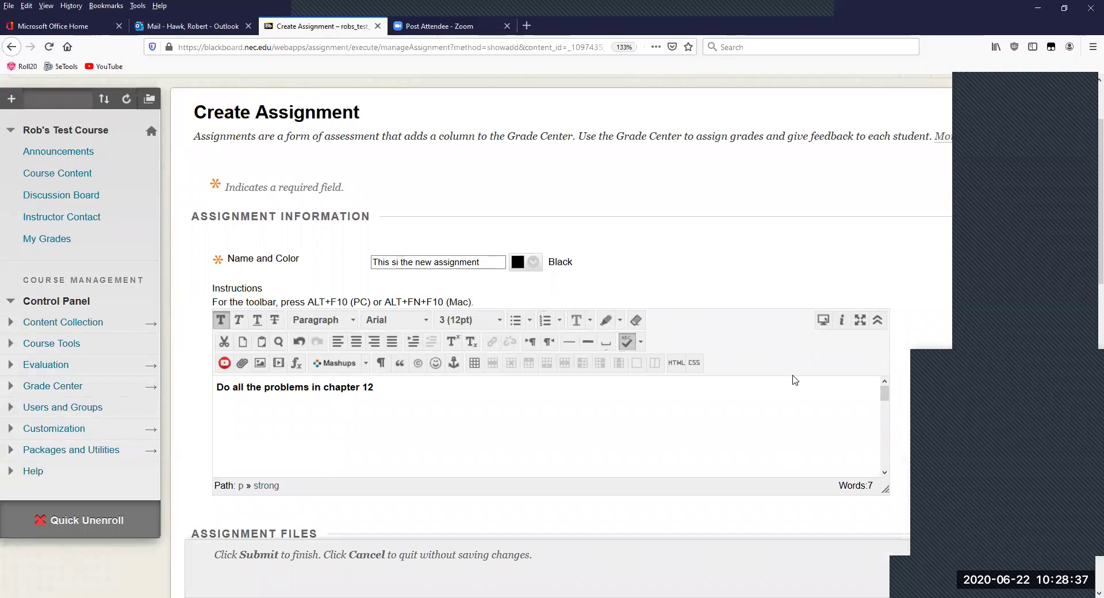
pyautogui.scroll(-4, 555, 362)
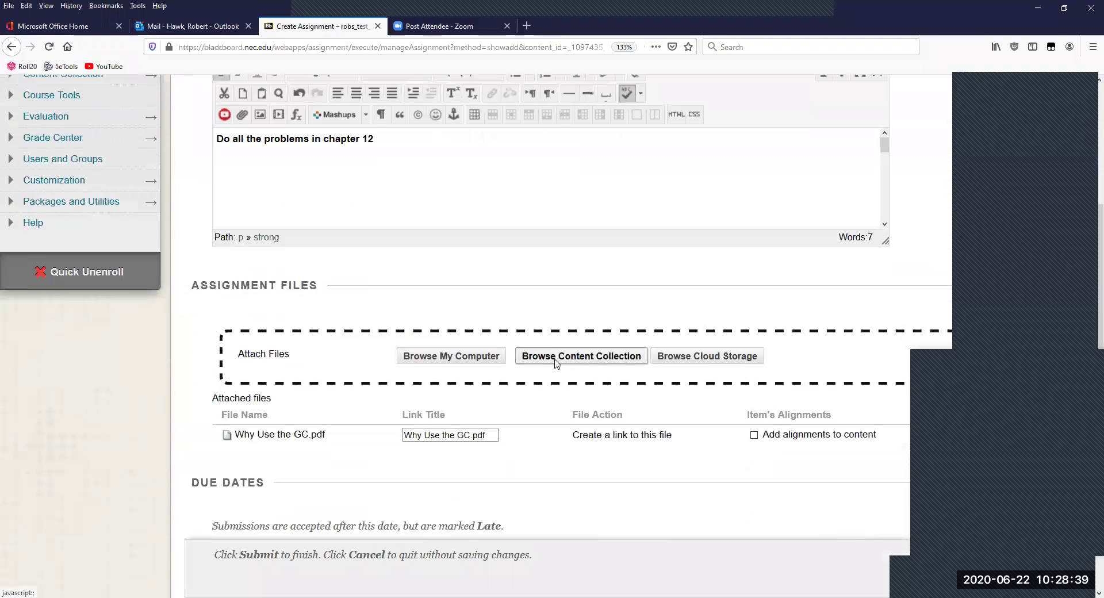
pyautogui.scroll(-10, 555, 363)
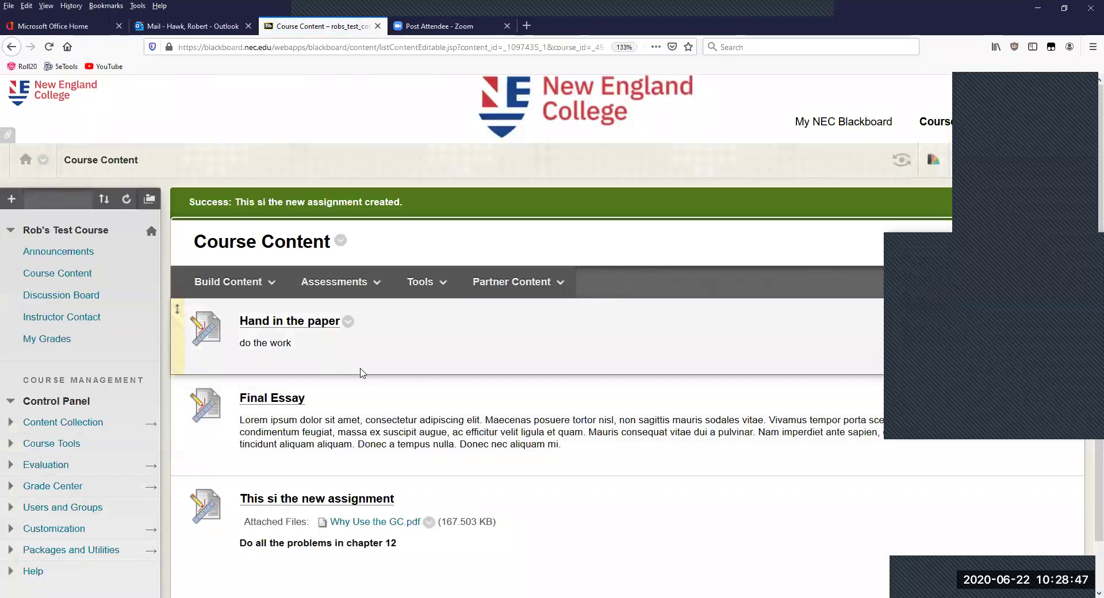
# Open the new assignment's edit form from its options menu
pyautogui.scroll(-2, 440, 349)
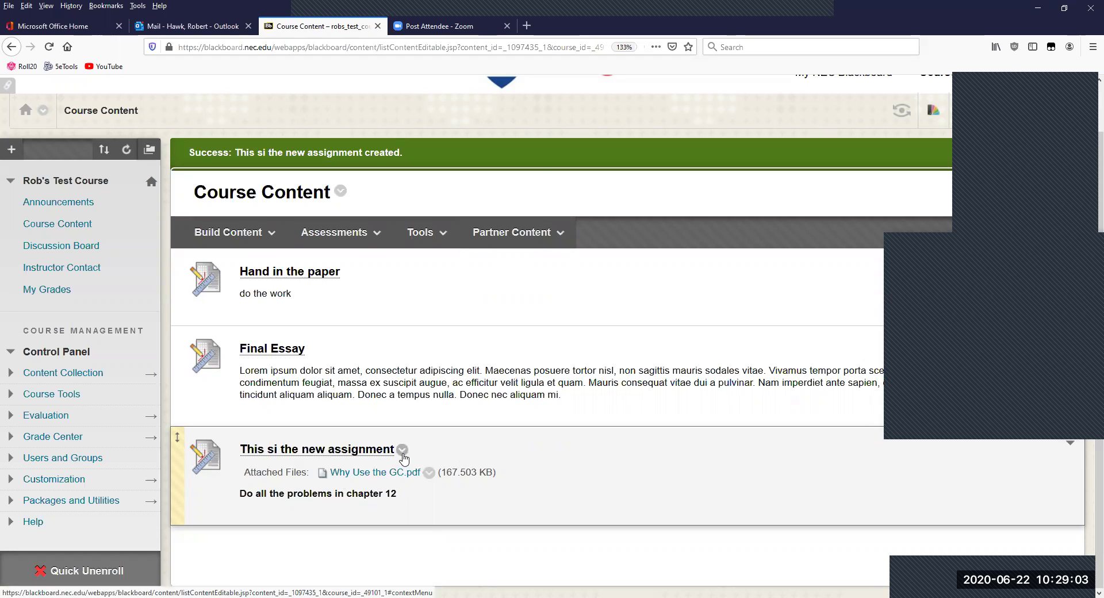
pyautogui.click(403, 449)
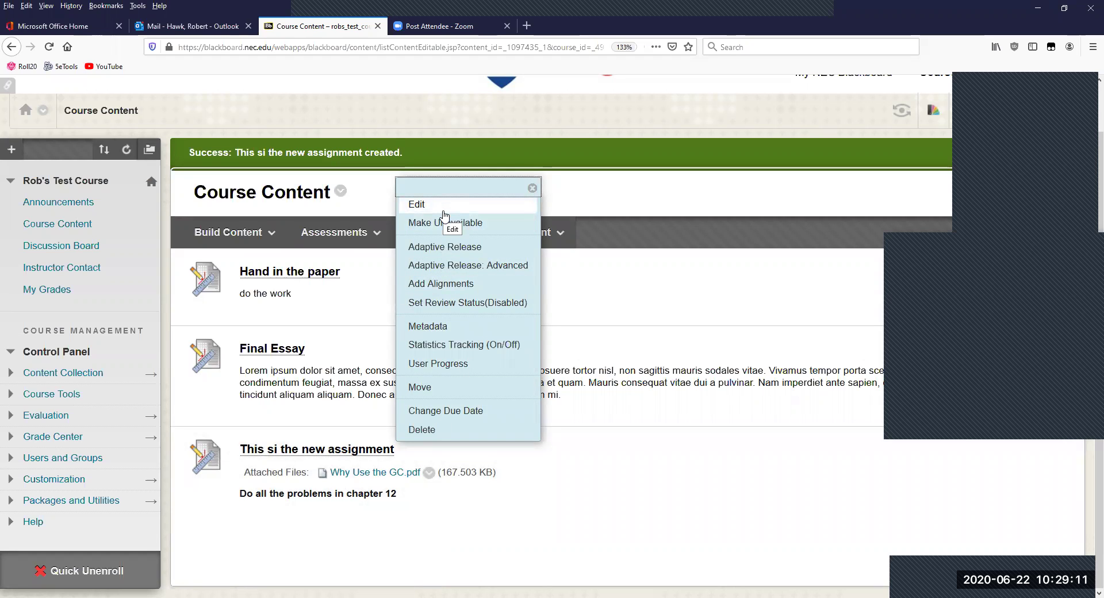
pyautogui.click(444, 216)
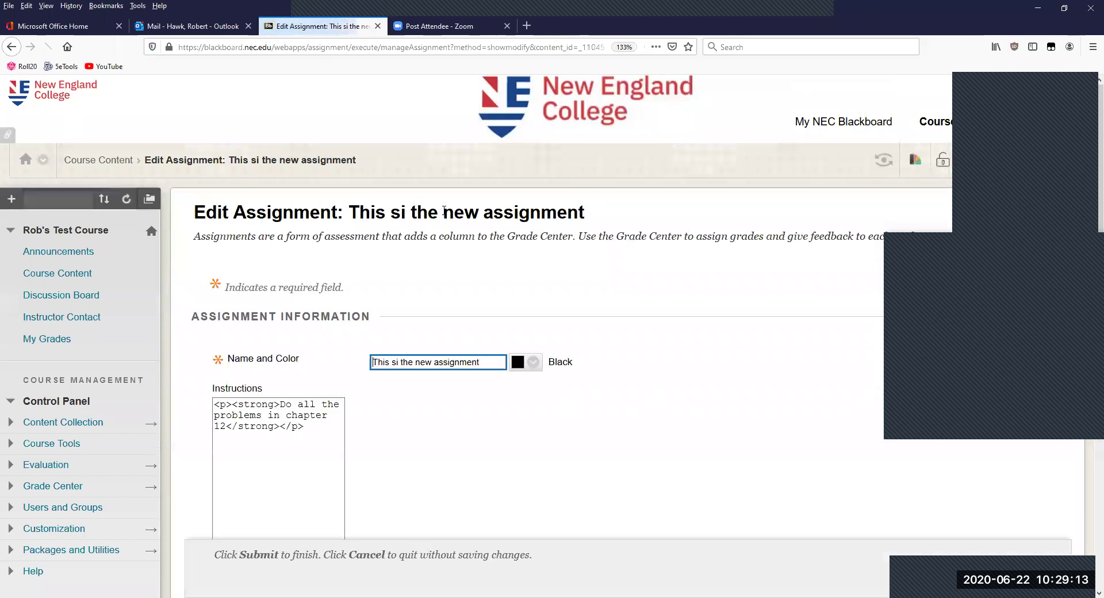
# Correct the name to 'This is the new assignment' and submit the edit
pyautogui.click(412, 359)
pyautogui.press('BackSpace')
pyautogui.press('BackSpace')
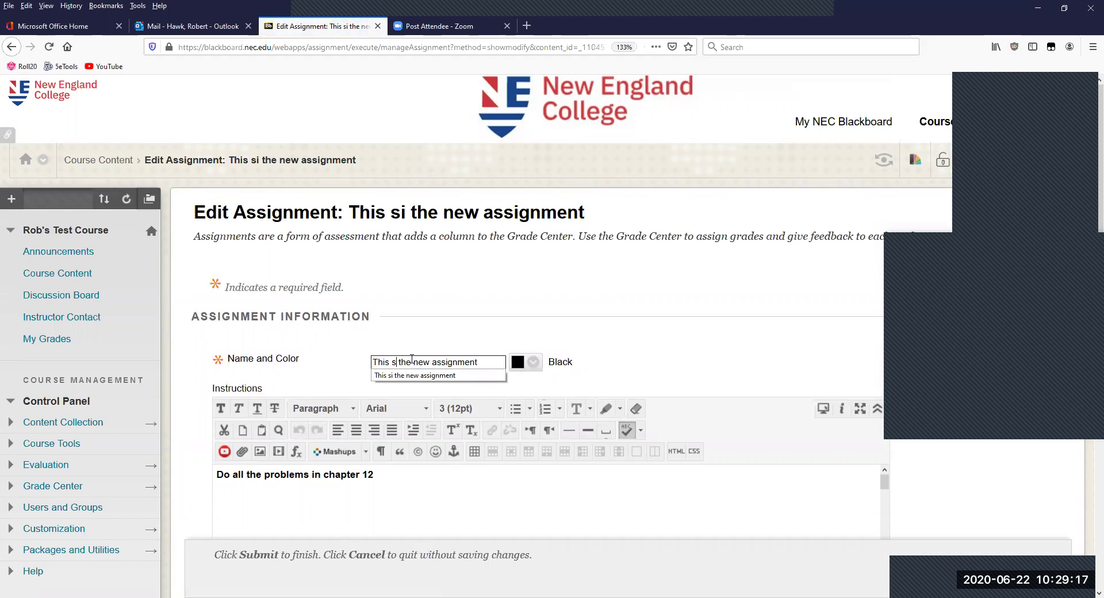
pyautogui.write('is')
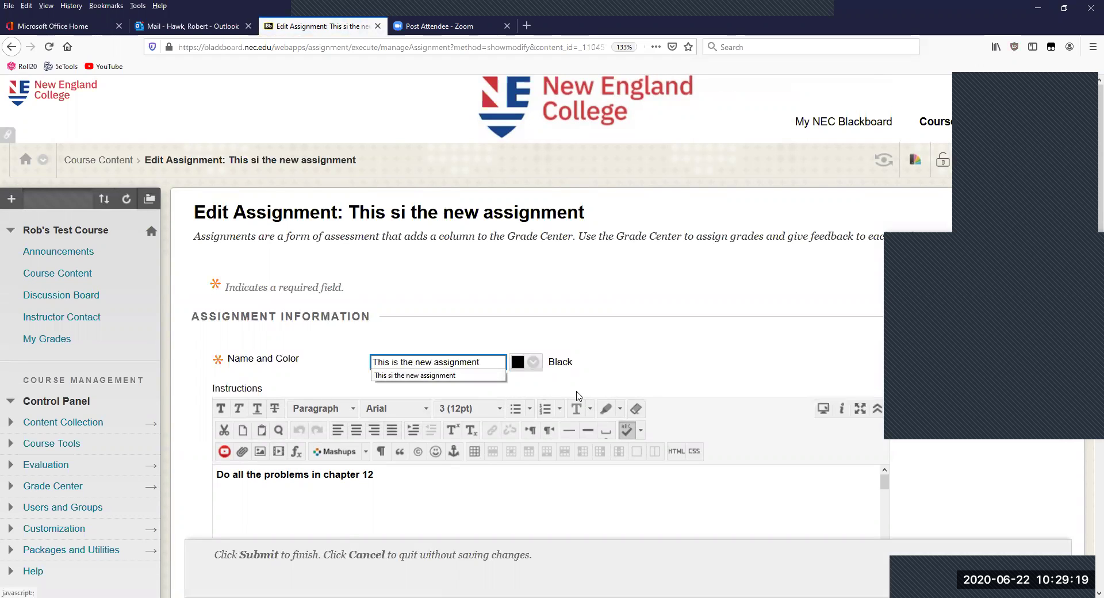
pyautogui.scroll(-2, 619, 338)
pyautogui.scroll(-12, 619, 338)
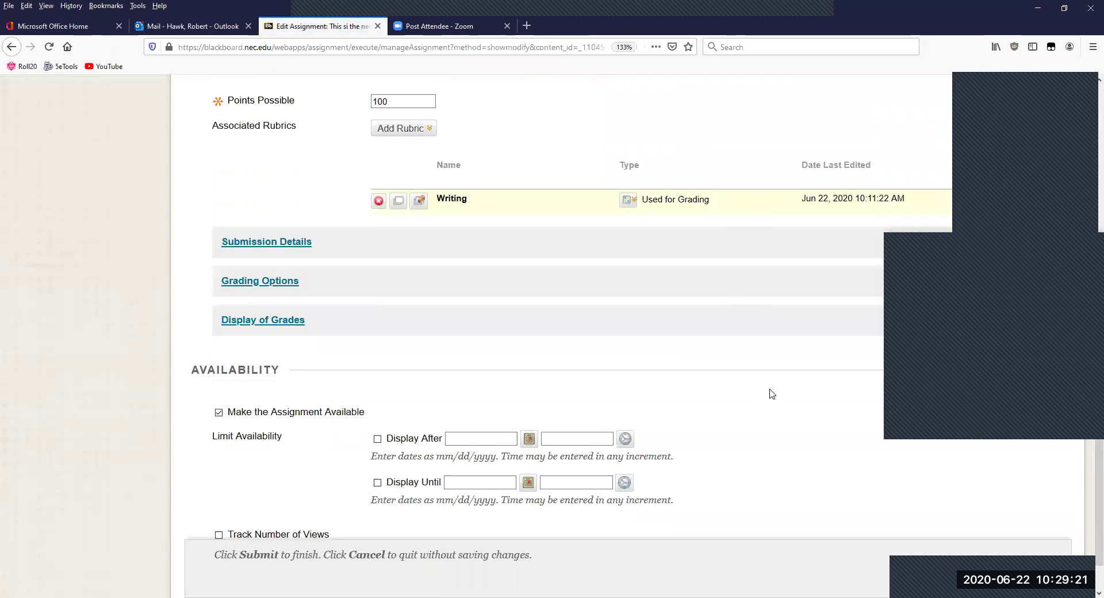
pyautogui.click(1002, 539)
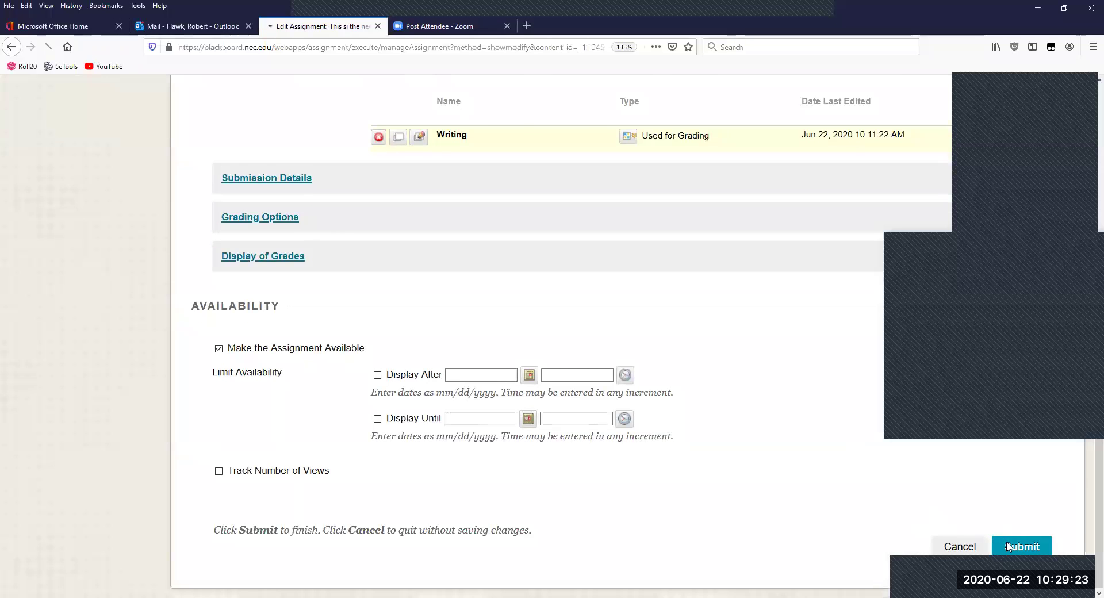
pyautogui.scroll(-2, 701, 495)
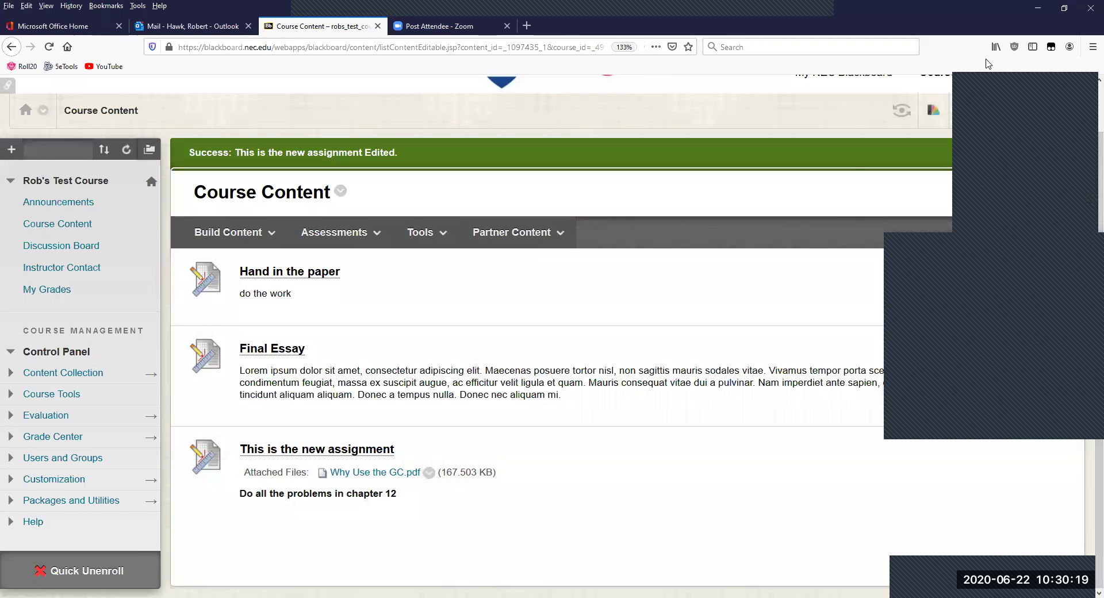
# Scroll back up to the green success banner on Course Content
pyautogui.scroll(2, 853, 168)
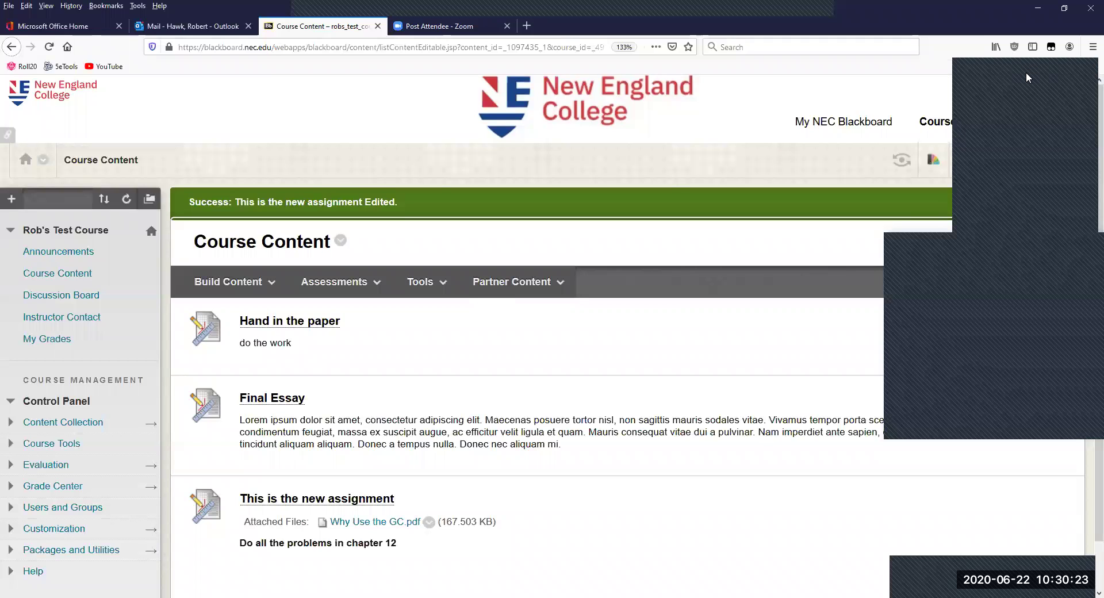
# Log out, sign in with the student's username and password, and open the test course's Course Content
pyautogui.click(1079, 90)
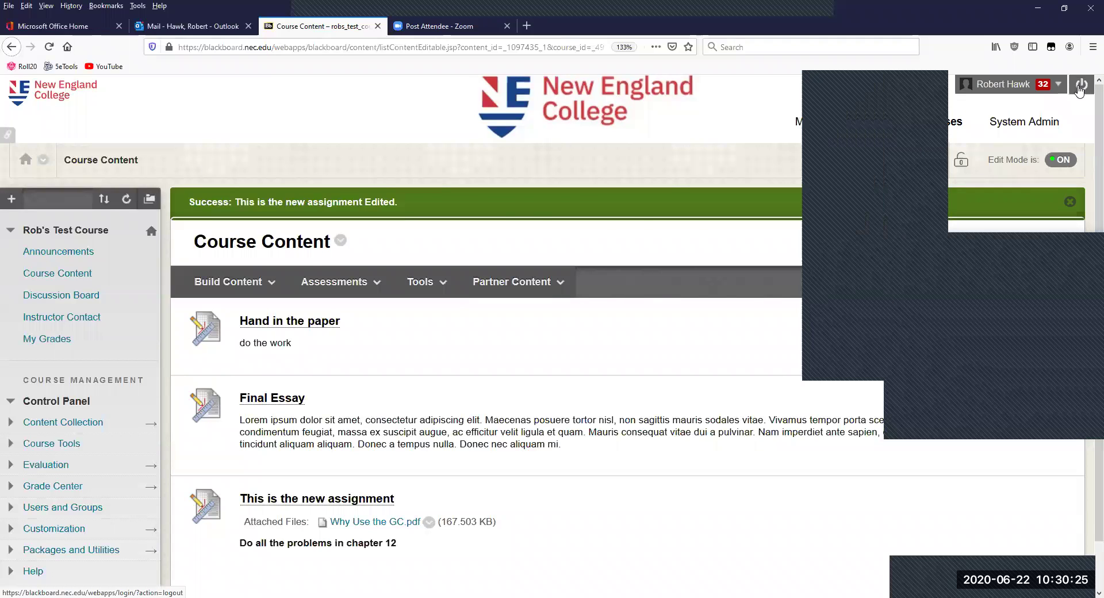
pyautogui.click(446, 315)
pyautogui.write('robhawk')
pyautogui.press('Tab')
pyautogui.write('*******')
pyautogui.press('Return')
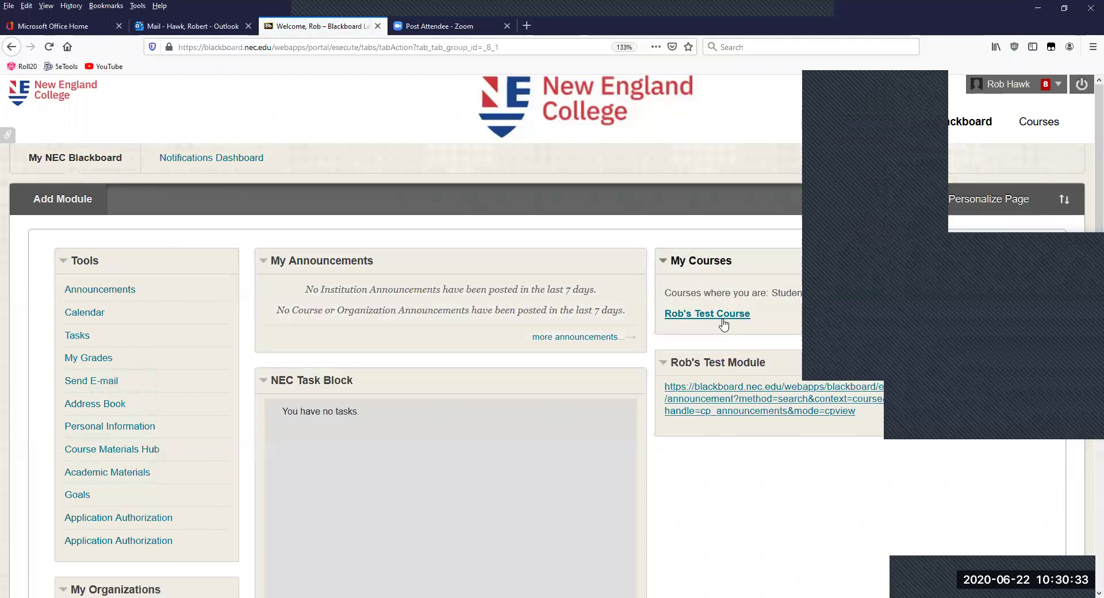
pyautogui.click(724, 322)
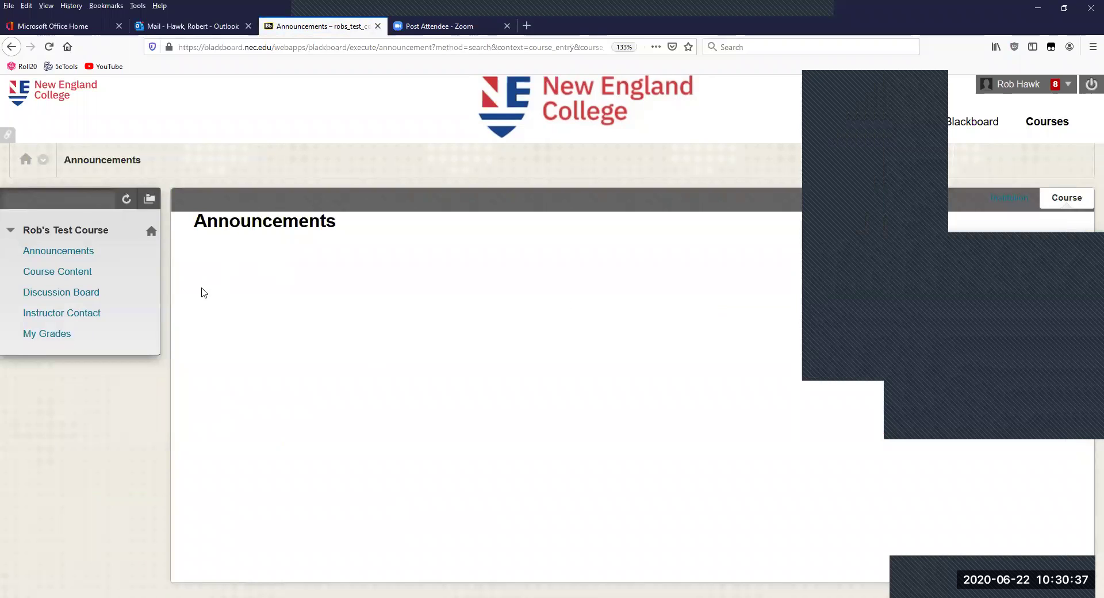
pyautogui.click(63, 273)
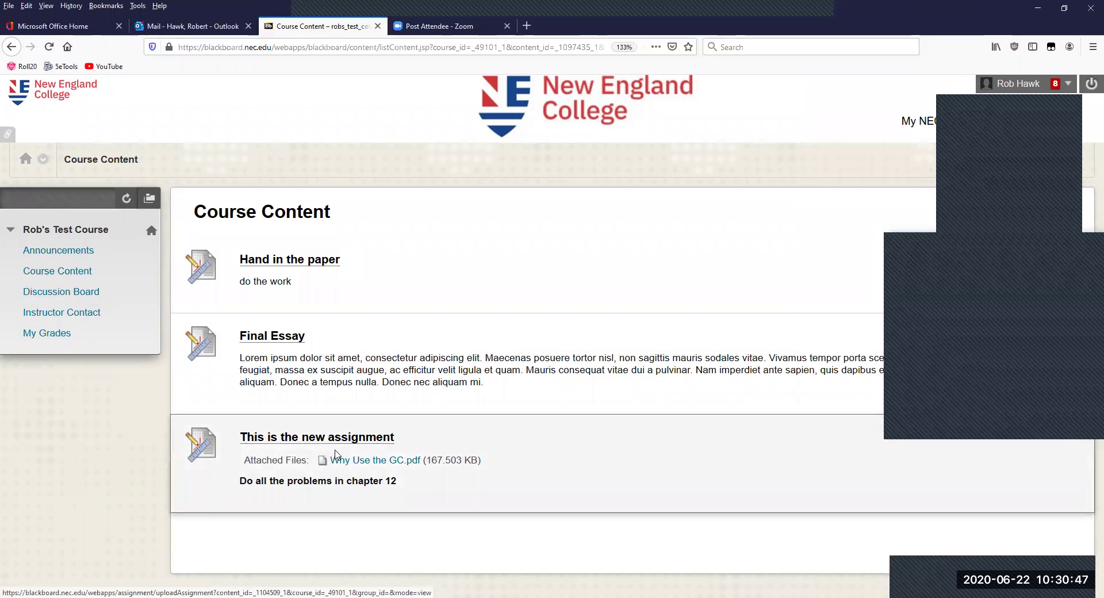
# Open 'This is the new assignment' as the student and review its due date, 100 points and submission options
pyautogui.click(373, 439)
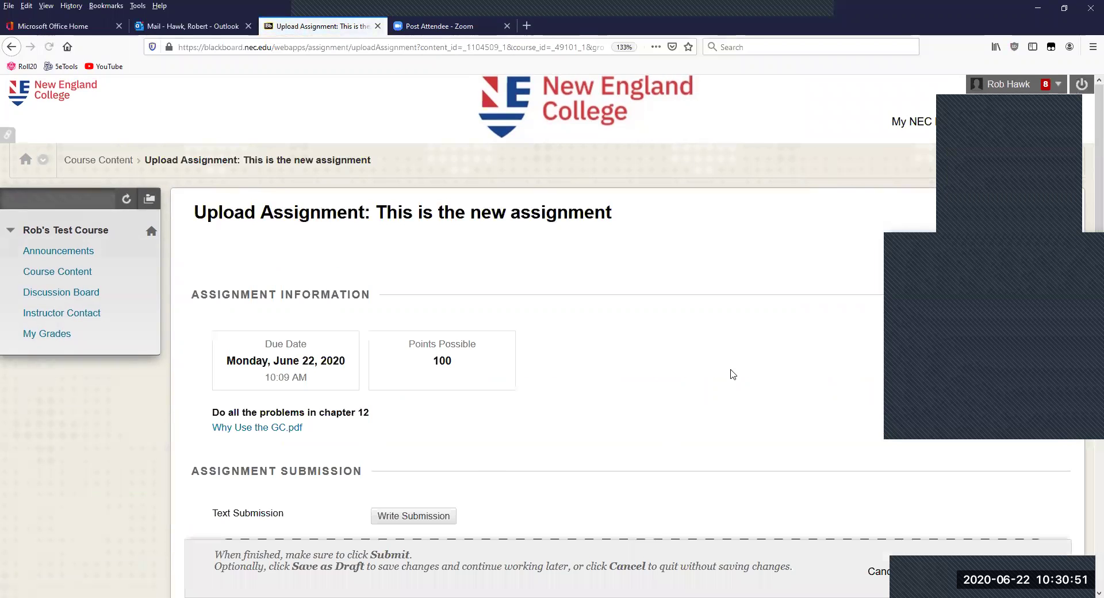
pyautogui.scroll(-3, 720, 338)
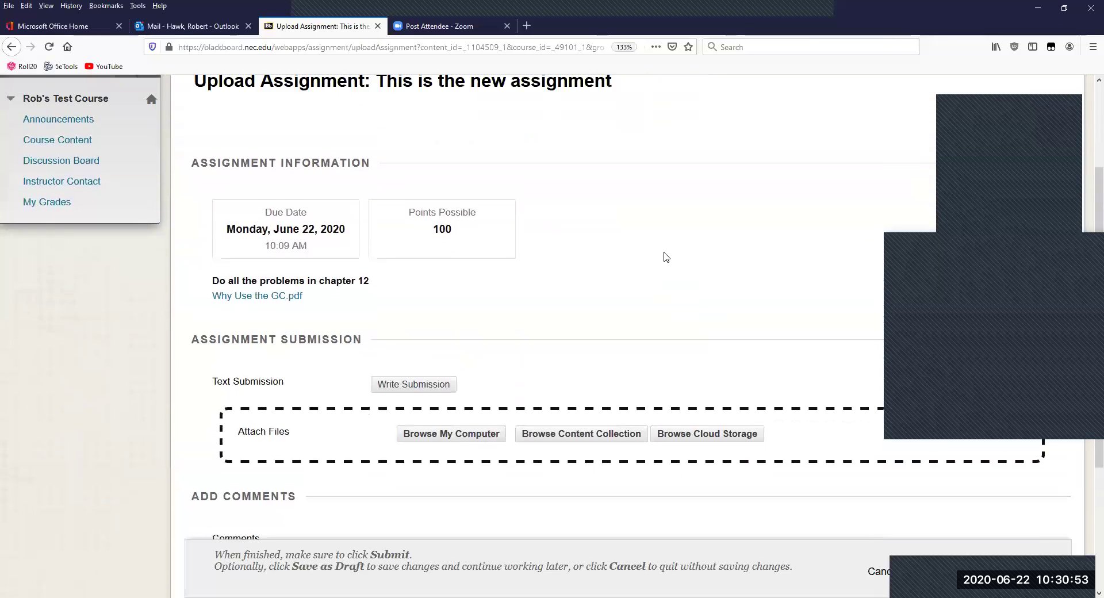
pyautogui.scroll(1, 666, 257)
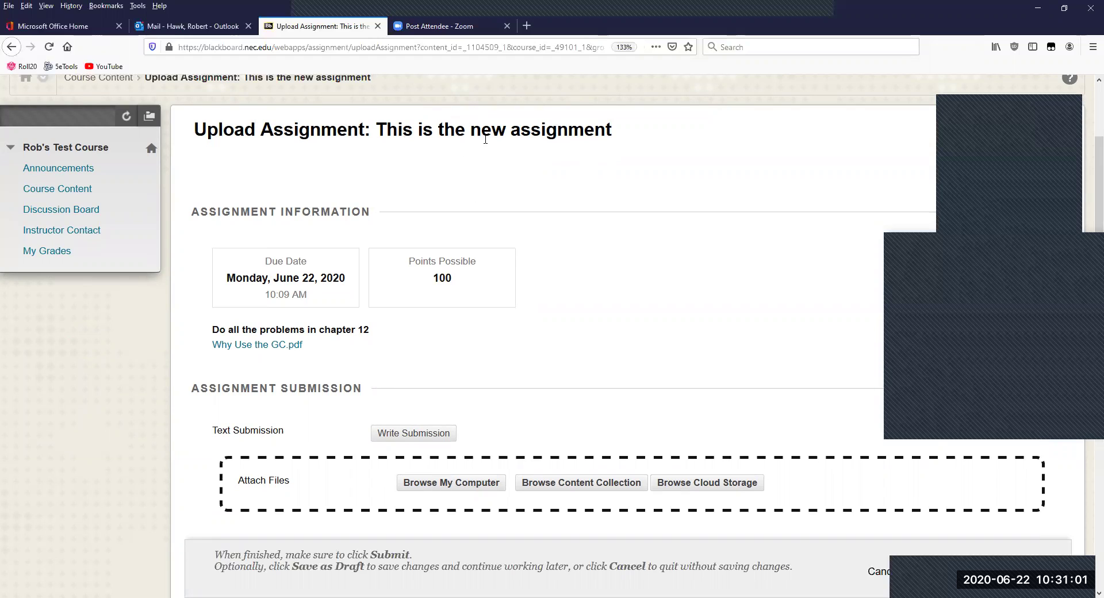
pyautogui.scroll(-2, 458, 201)
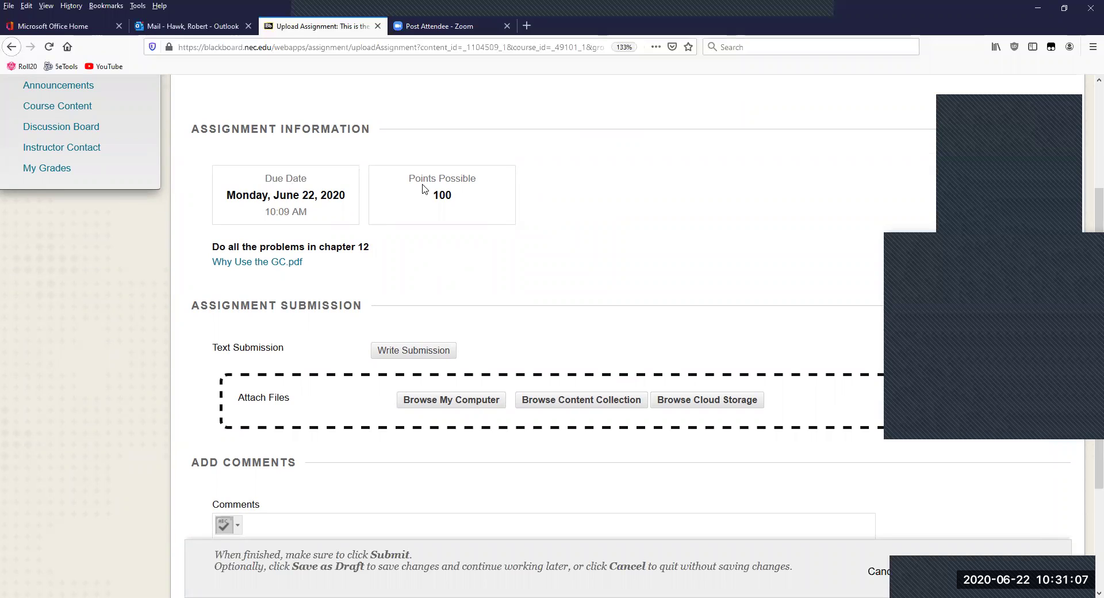
pyautogui.scroll(-1, 414, 279)
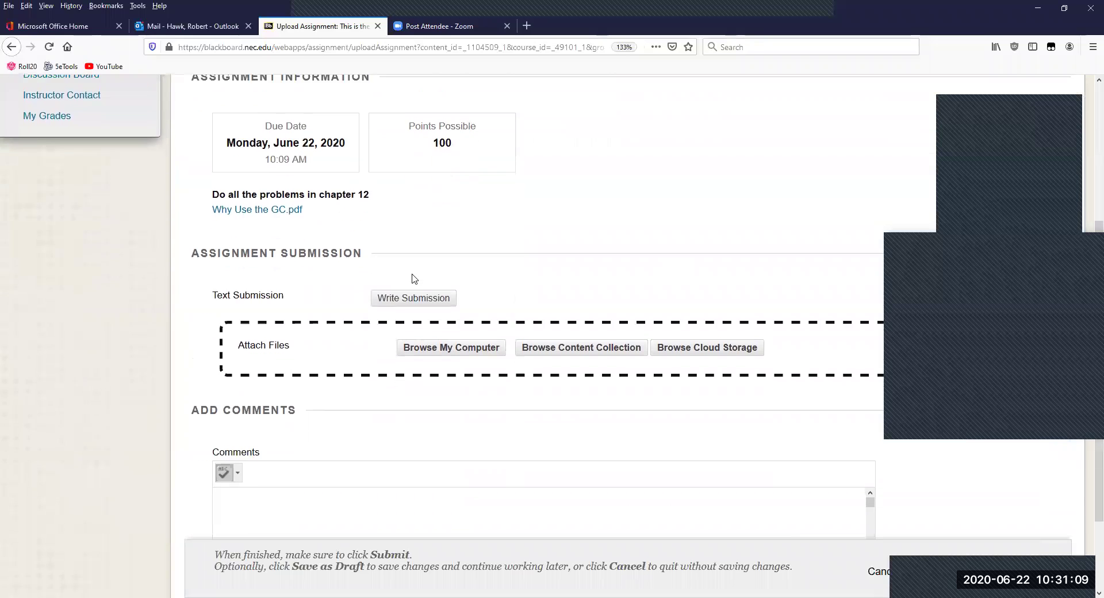
pyautogui.scroll(-1, 414, 279)
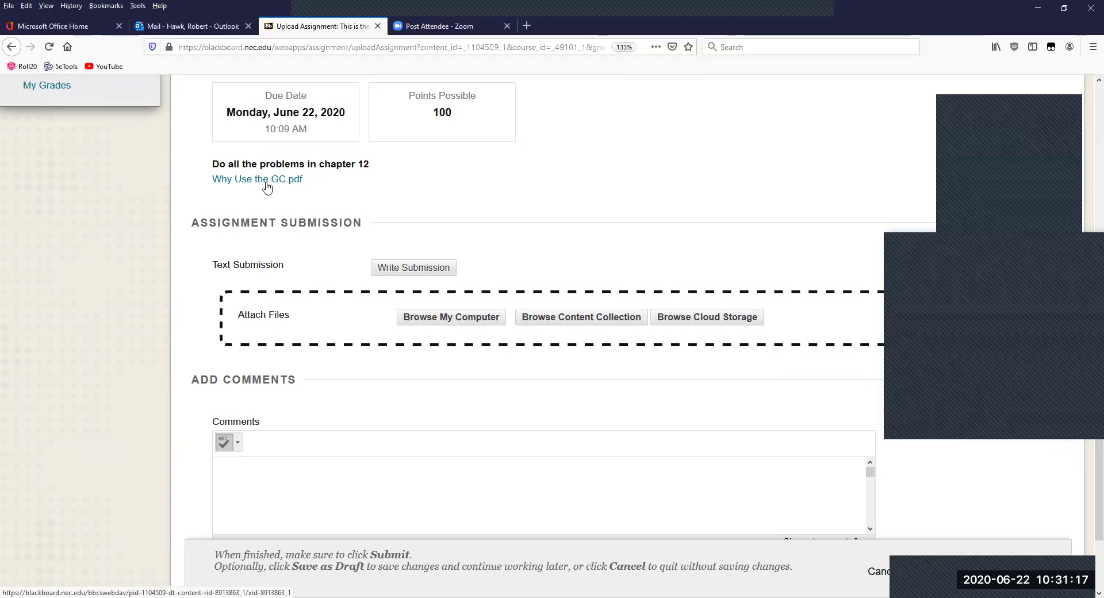
pyautogui.scroll(-2, 542, 216)
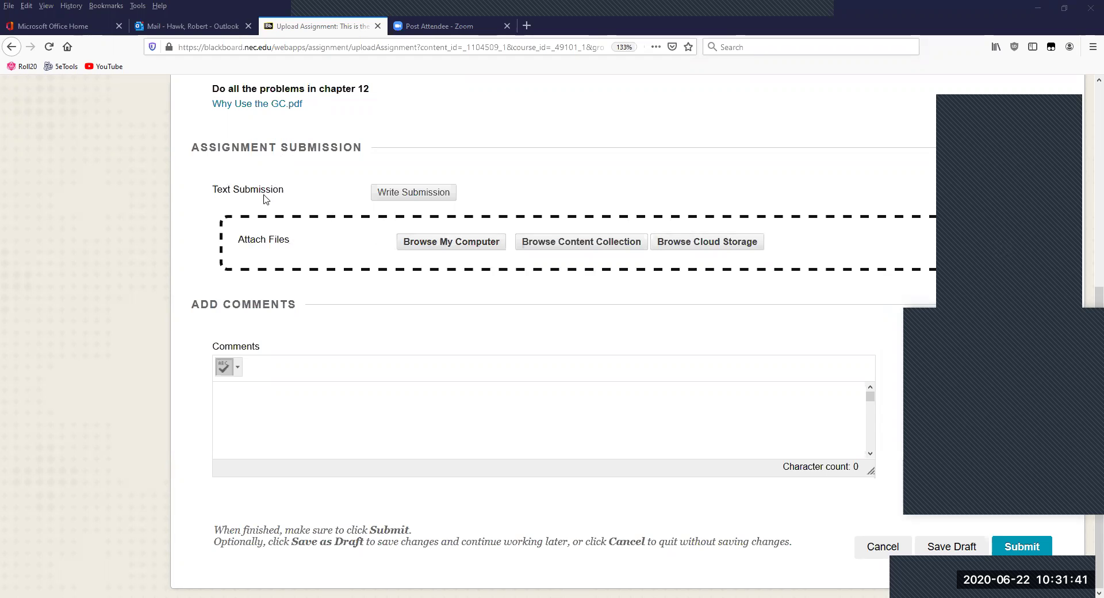
# Open Write Submission, expand the full toolbar, make the writing area taller, and place the cursor in it
pyautogui.click(391, 195)
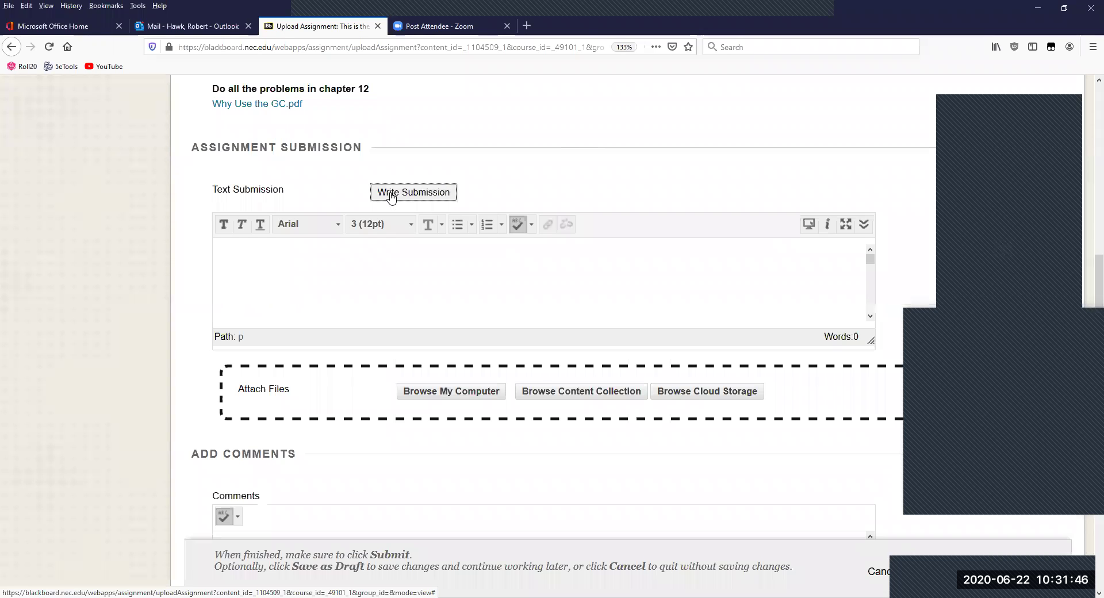
pyautogui.click(863, 224)
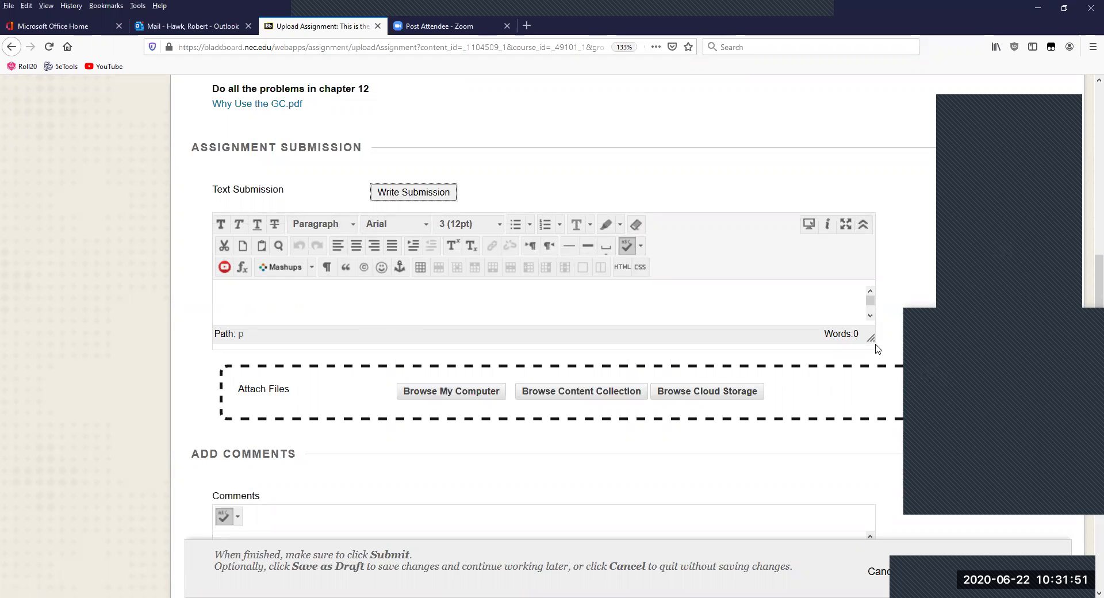
pyautogui.moveTo(871, 338); pyautogui.dragTo(871, 396)
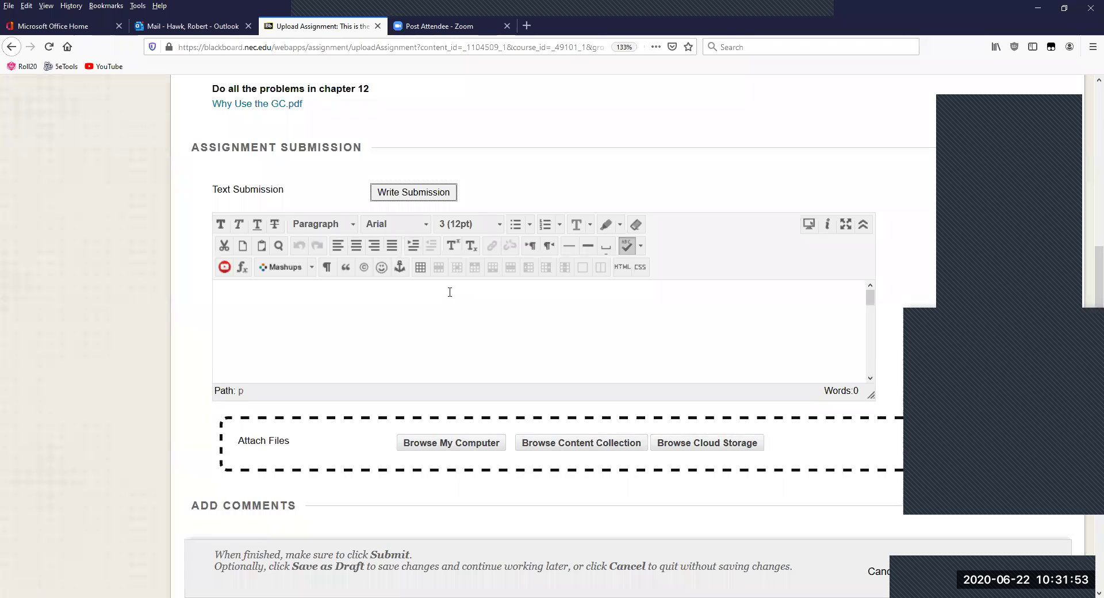
pyautogui.click(450, 291)
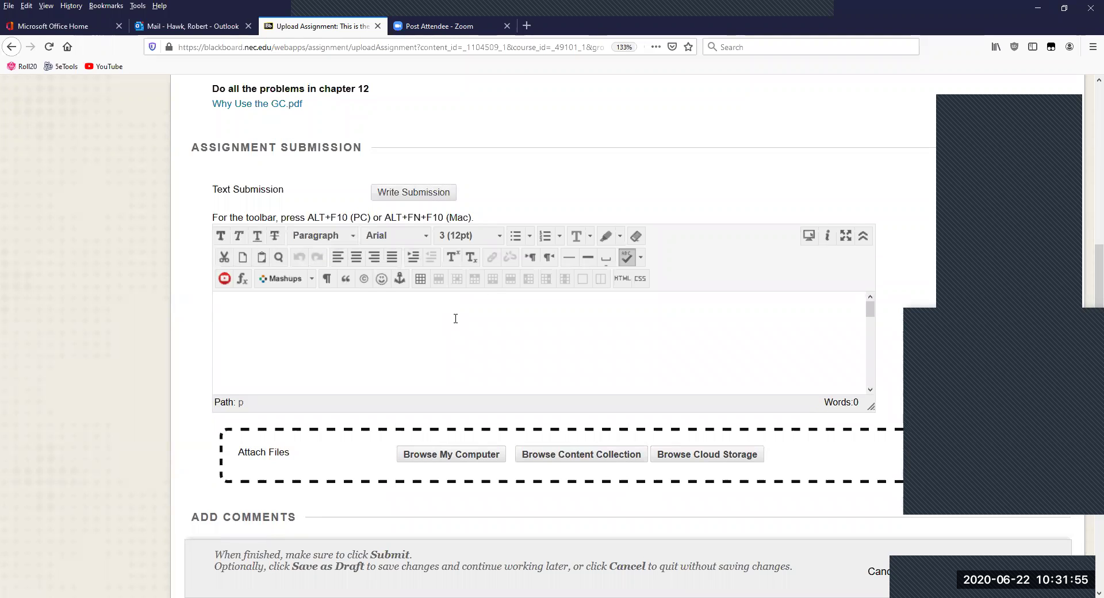
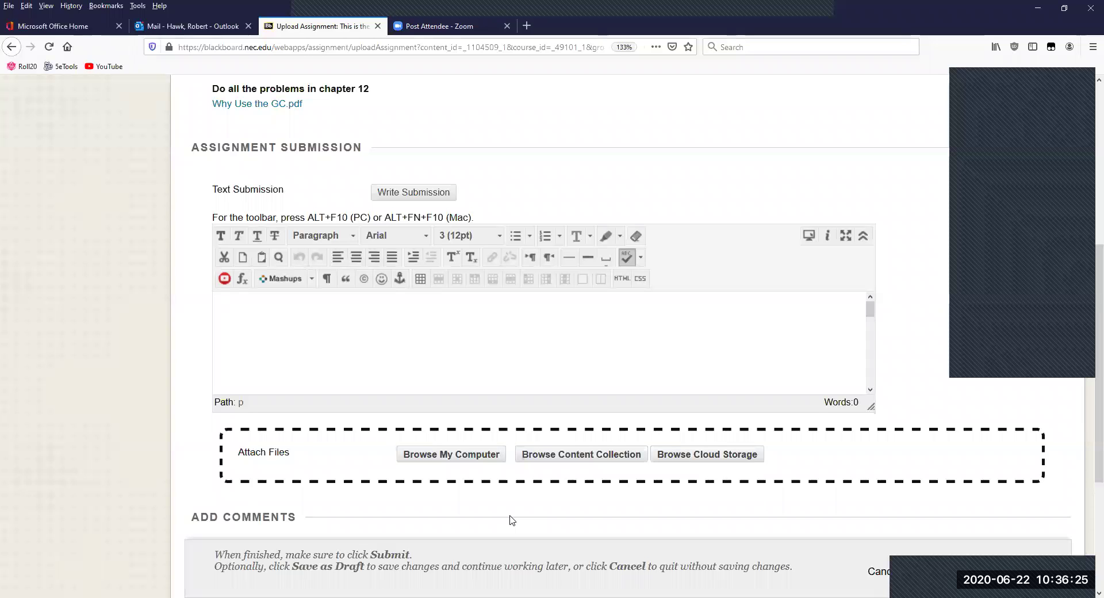
# Try attaching from cloud storage, dismiss the Shared Computer notice, then close the accounts window
pyautogui.scroll(-2, 513, 520)
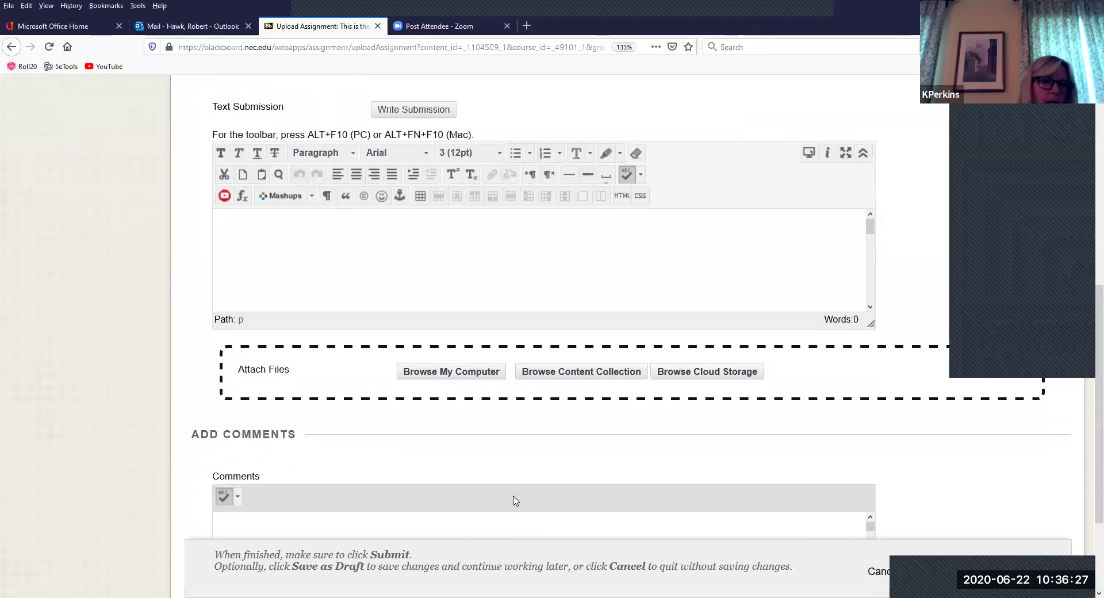
pyautogui.scroll(-3, 516, 502)
pyautogui.scroll(1, 542, 482)
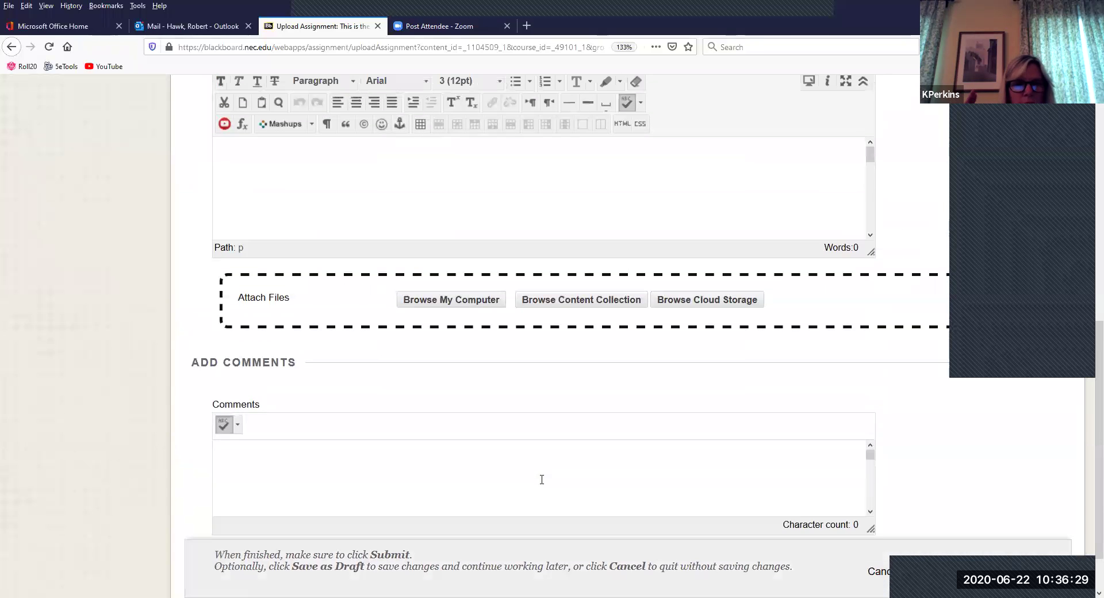
pyautogui.scroll(2, 541, 480)
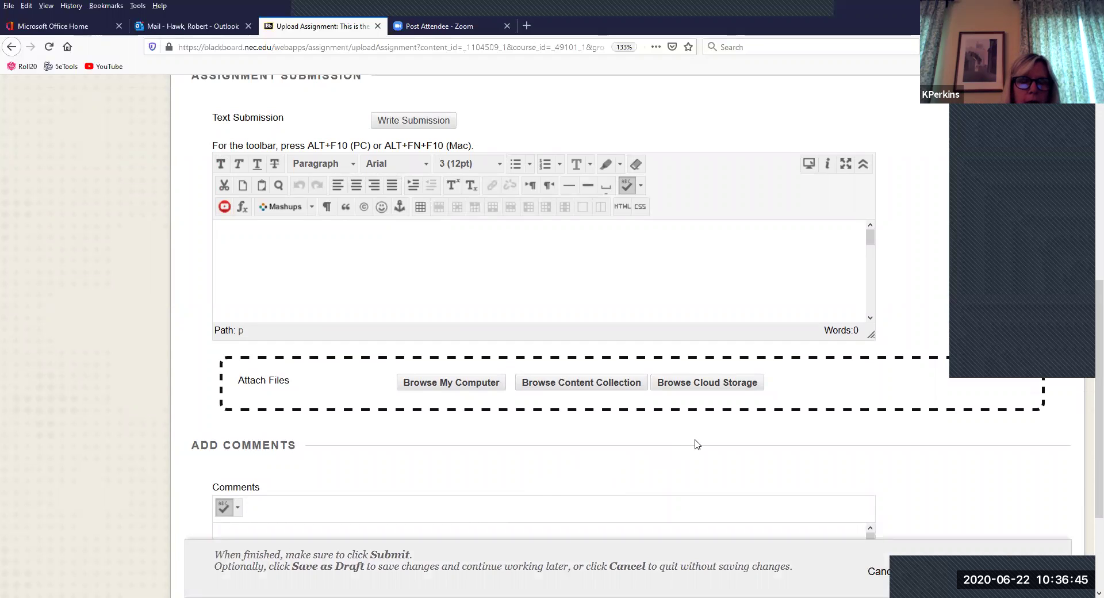
pyautogui.click(686, 384)
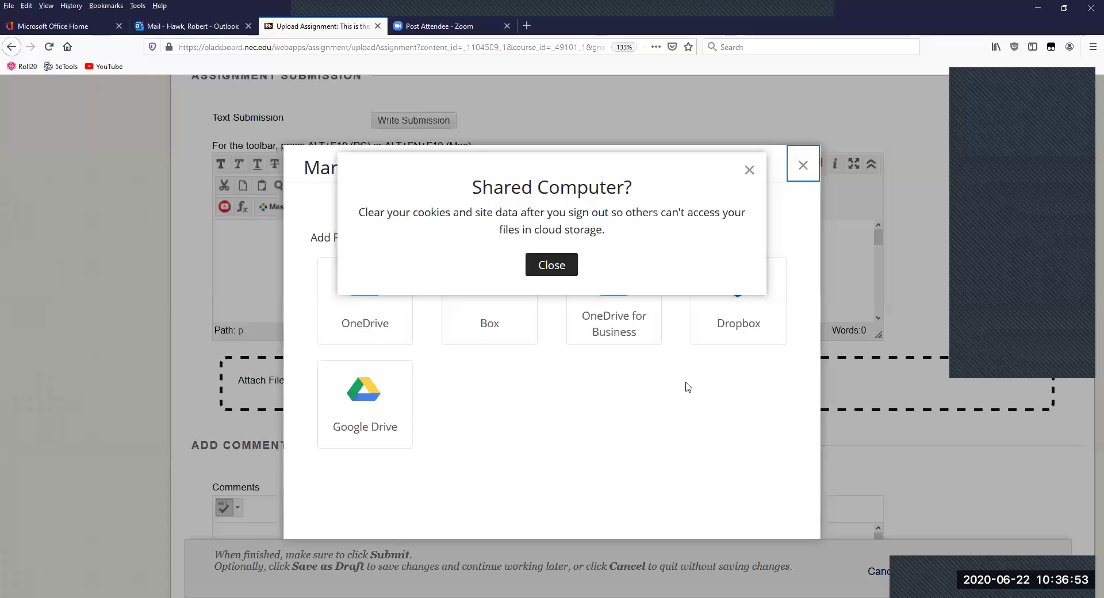
pyautogui.click(540, 267)
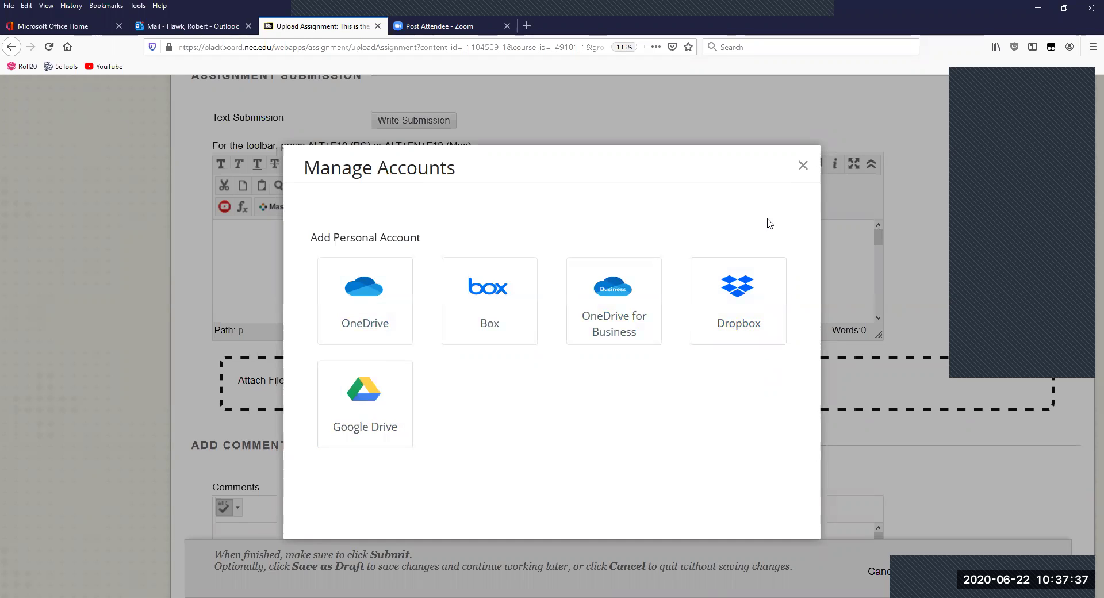
pyautogui.click(804, 169)
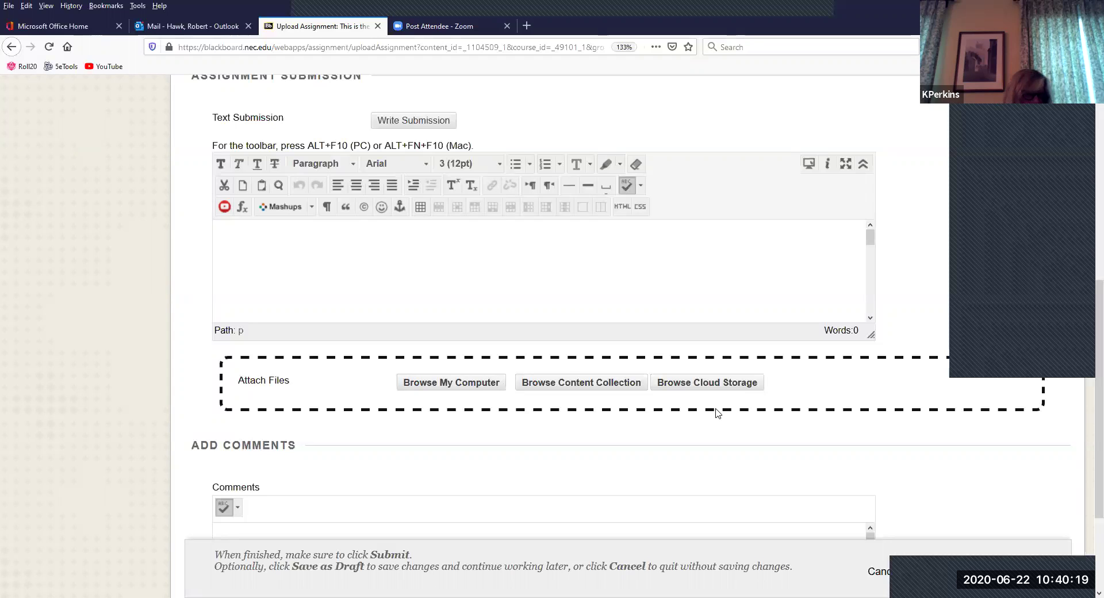
pyautogui.scroll(-3, 591, 437)
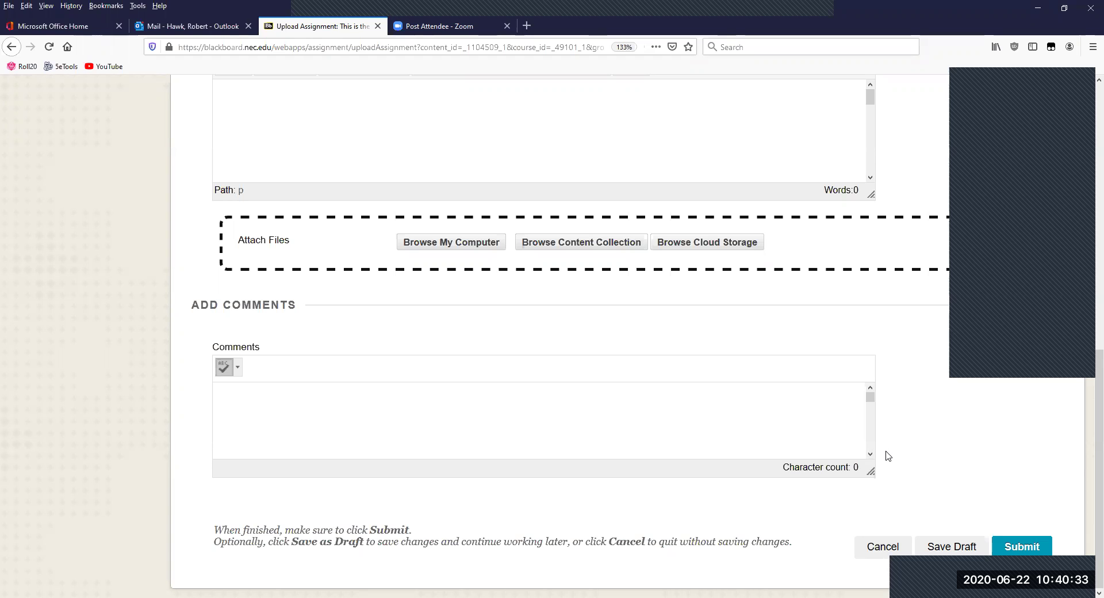
pyautogui.scroll(3, 888, 456)
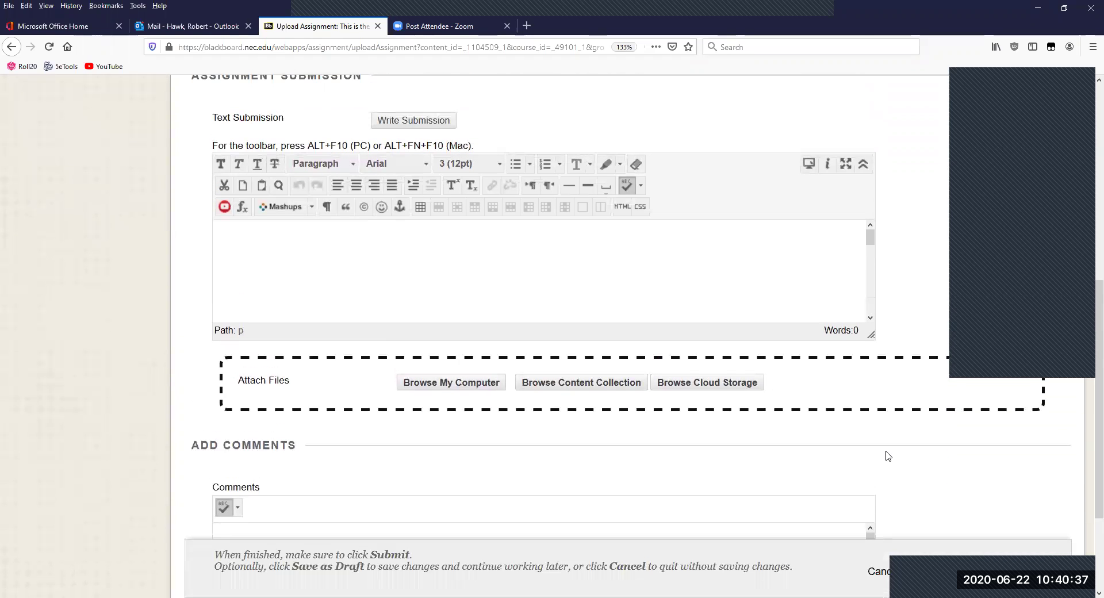
pyautogui.scroll(5, 888, 455)
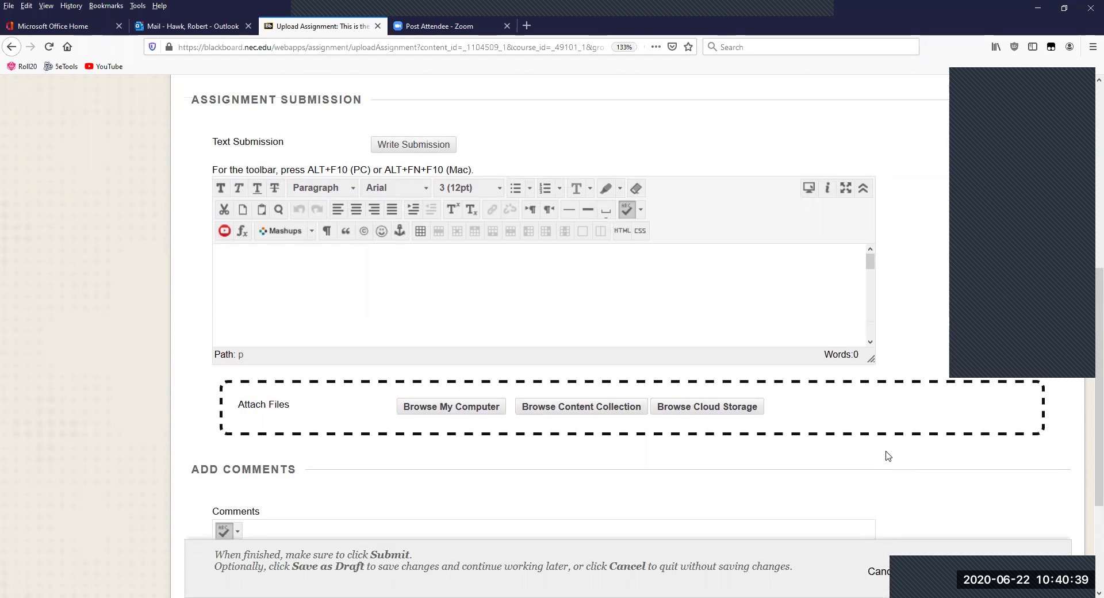
pyautogui.scroll(3, 886, 455)
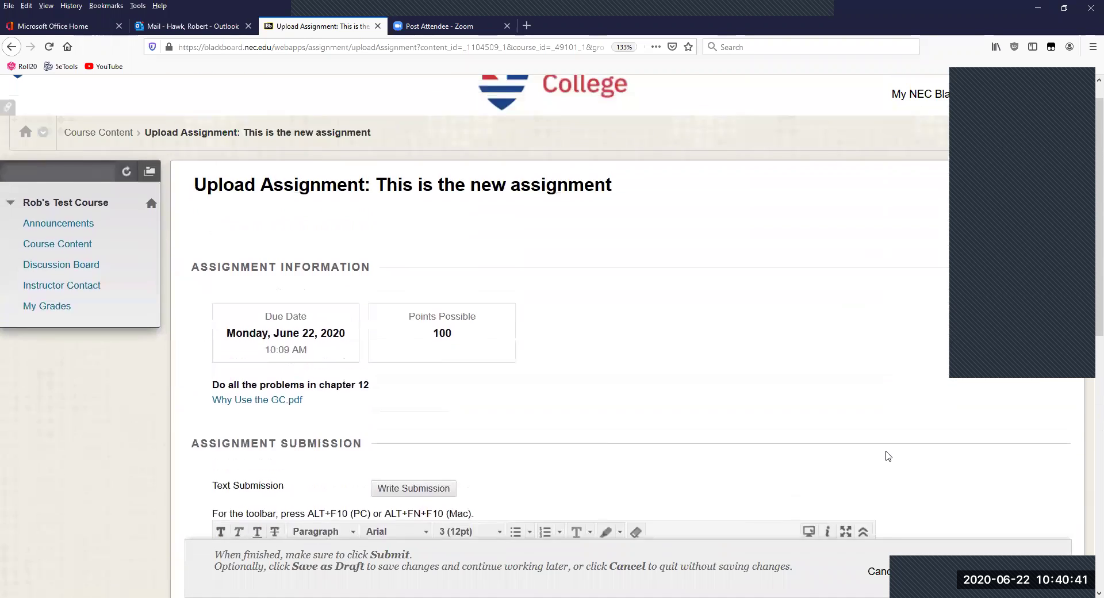
pyautogui.scroll(-5, 875, 469)
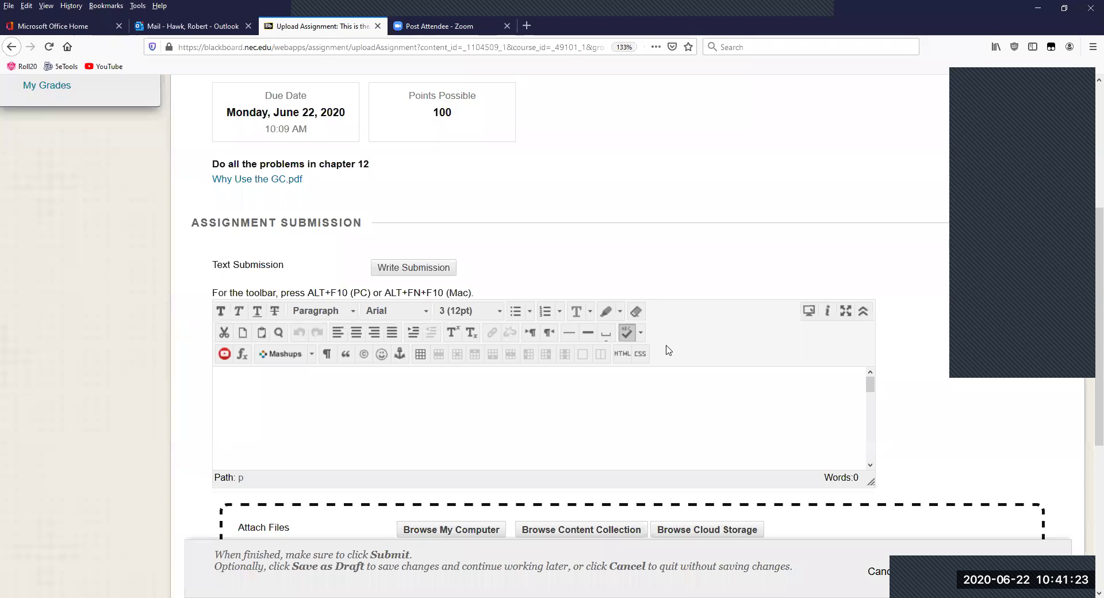
pyautogui.click(623, 375)
pyautogui.write('wgh')
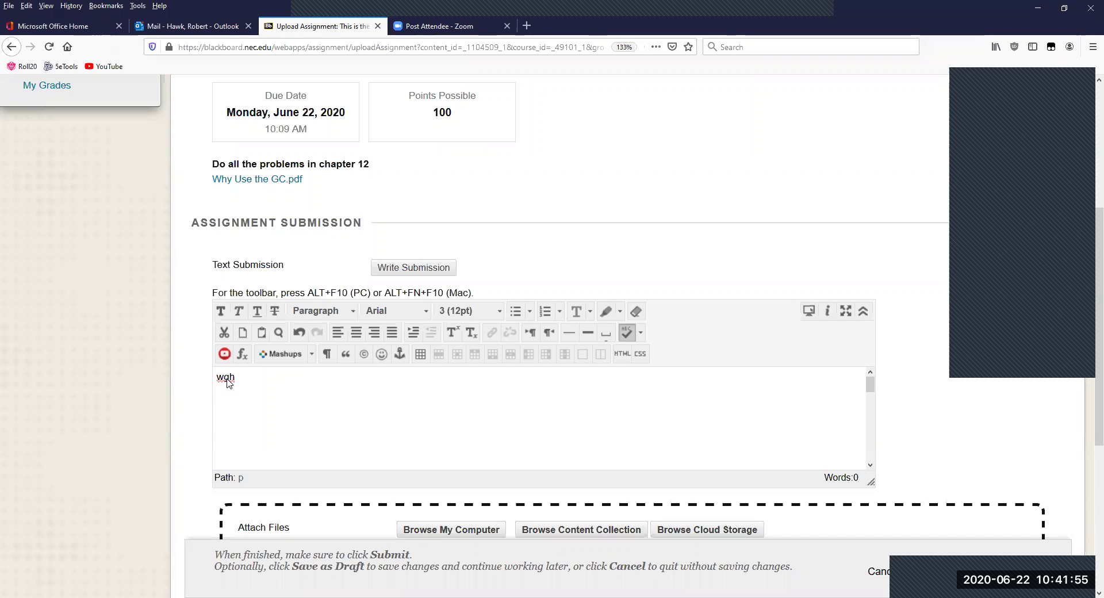
pyautogui.click(228, 379)
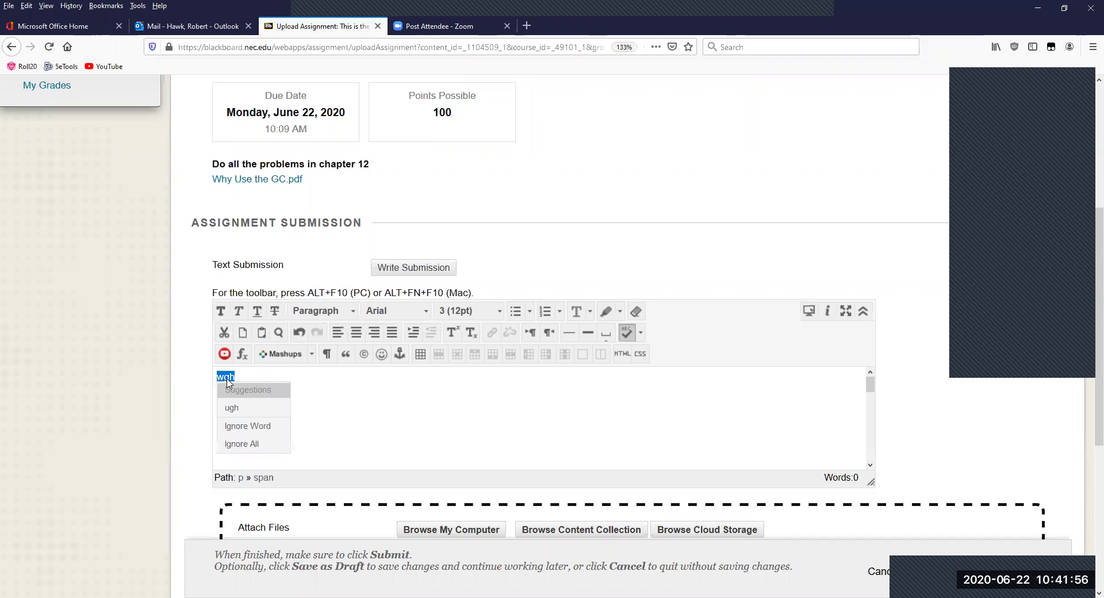
pyautogui.click(311, 394)
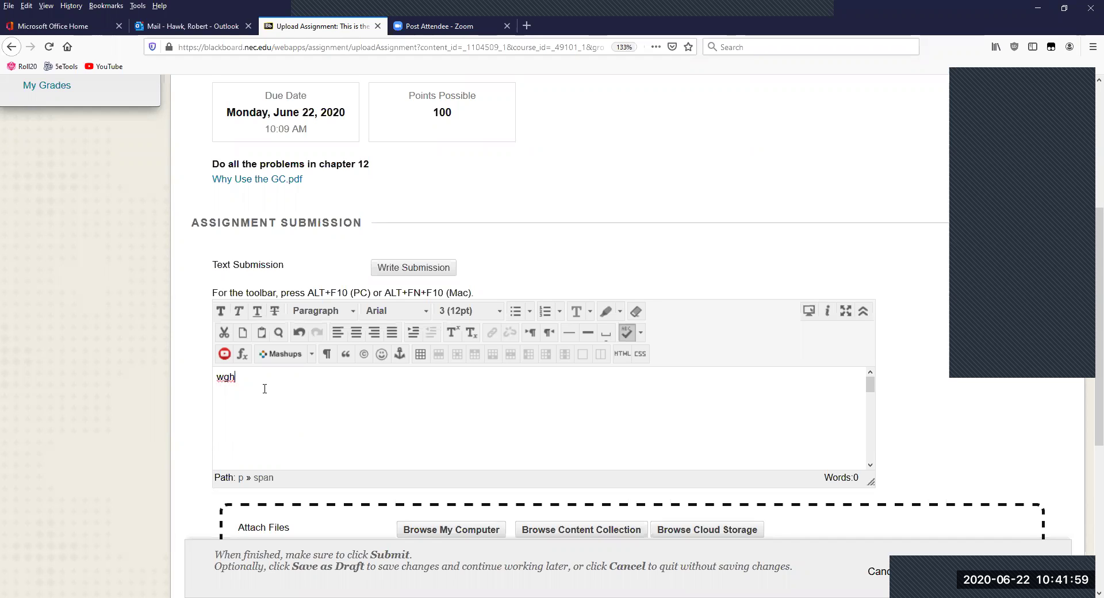
pyautogui.press('BackSpace')
pyautogui.press('BackSpace')
pyautogui.press('BackSpace')
pyautogui.scroll(-3, 263, 388)
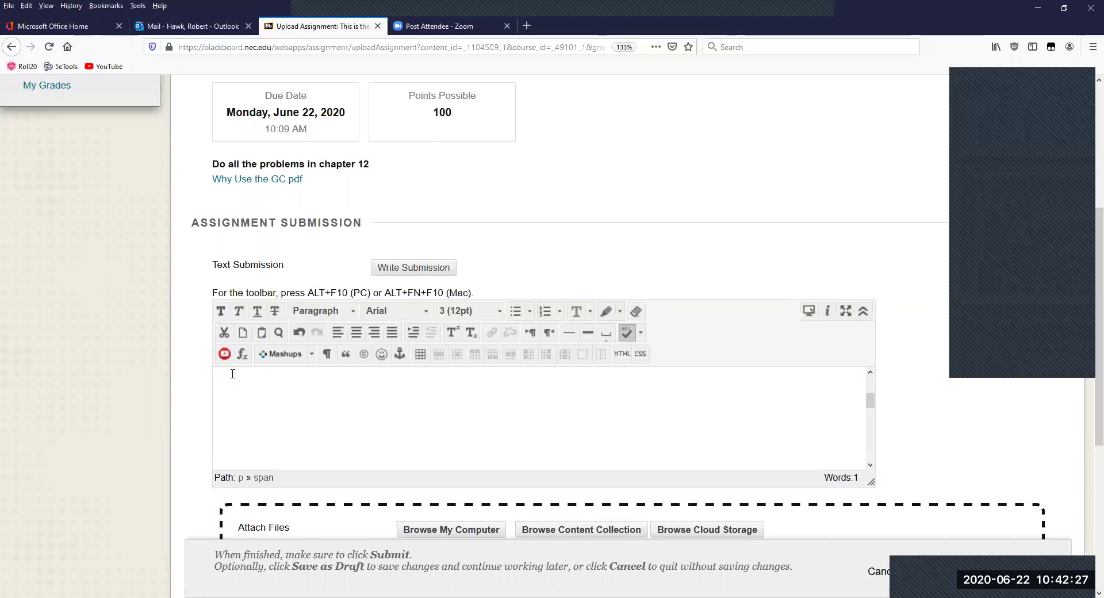
pyautogui.scroll(-3, 913, 435)
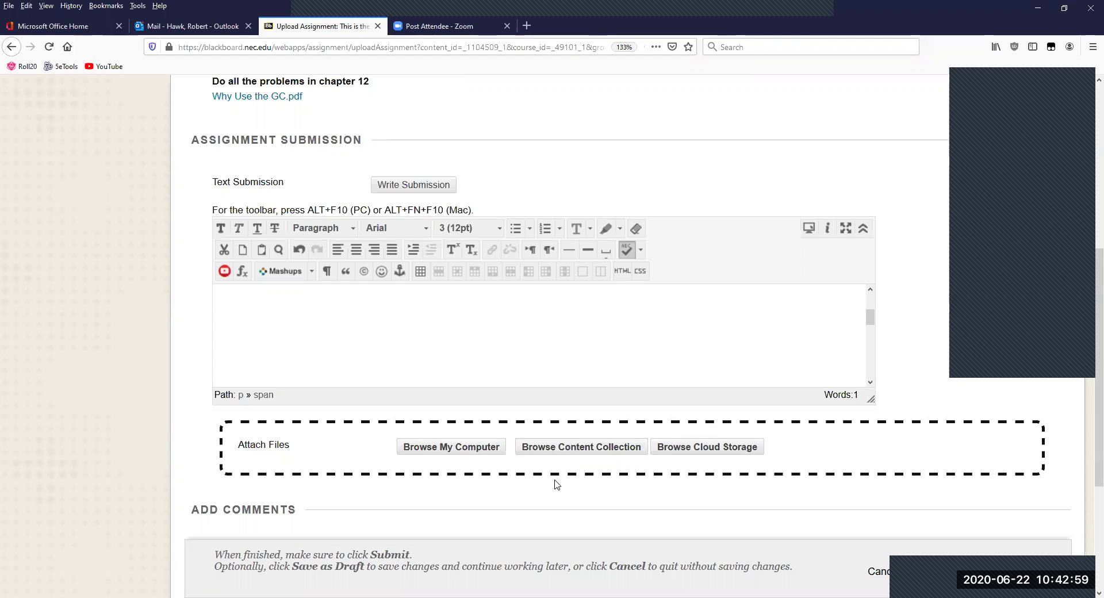
pyautogui.scroll(-2, 557, 484)
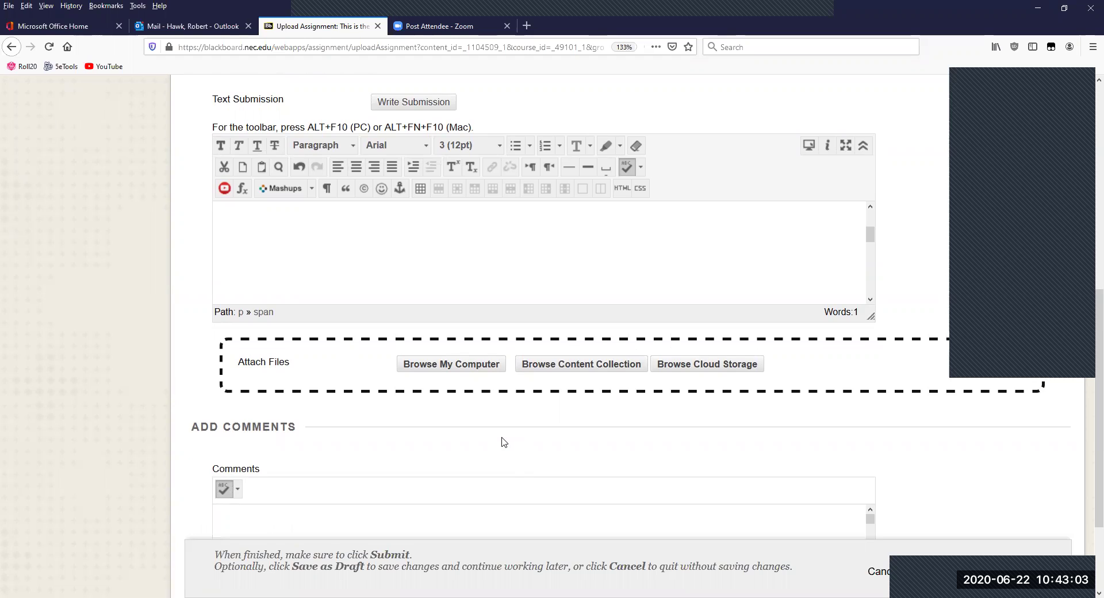
pyautogui.scroll(-2, 503, 442)
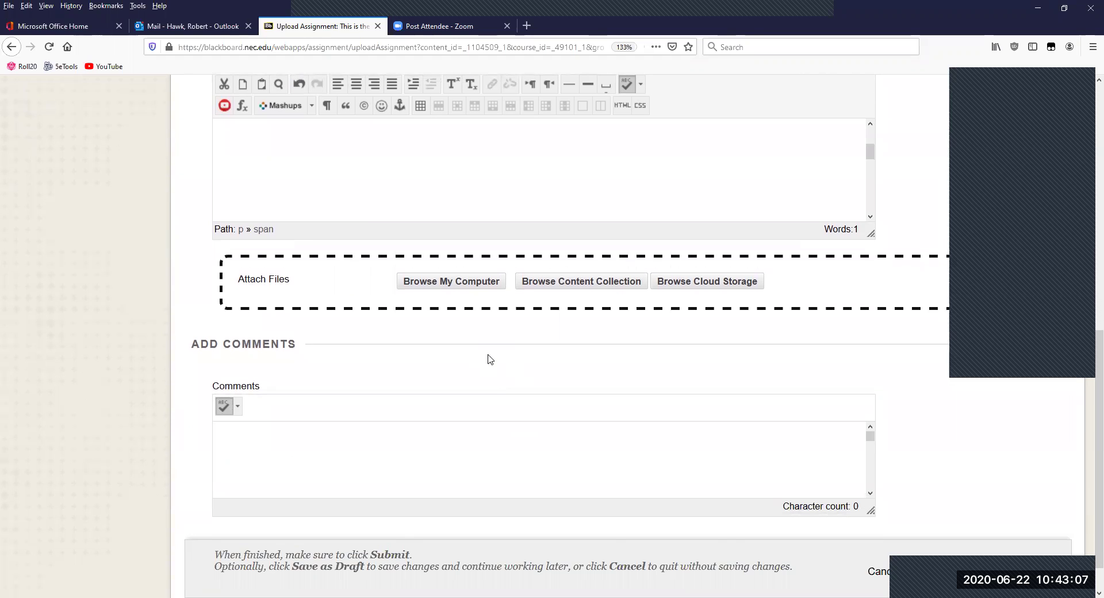
pyautogui.scroll(-1, 490, 360)
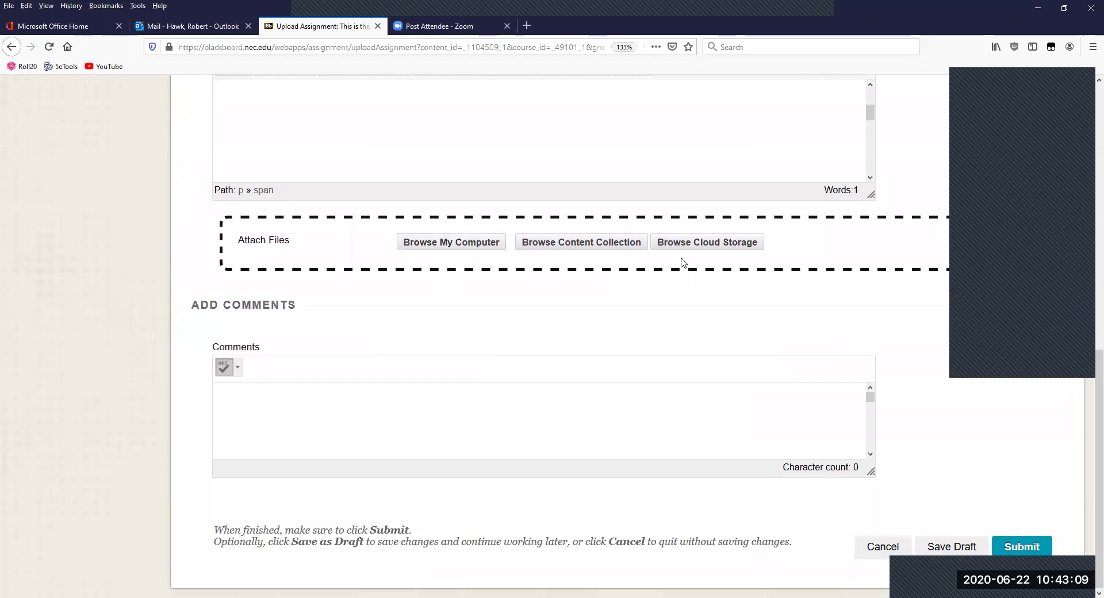
pyautogui.scroll(1, 438, 331)
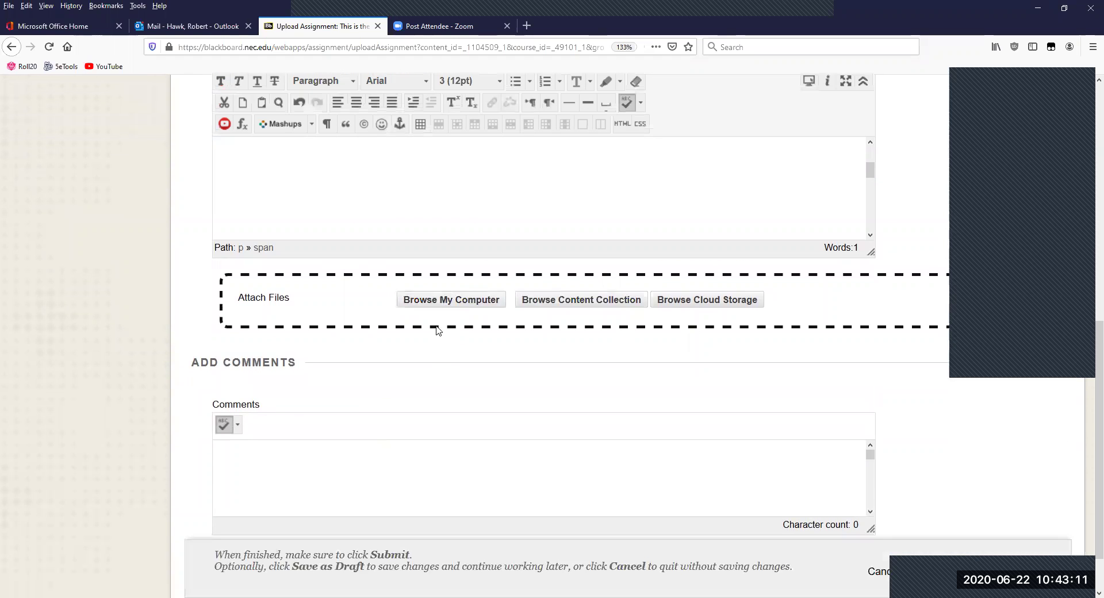
# Attach Why Use the GC.pdf from the computer's tutorials folder to the submission
pyautogui.click(467, 304)
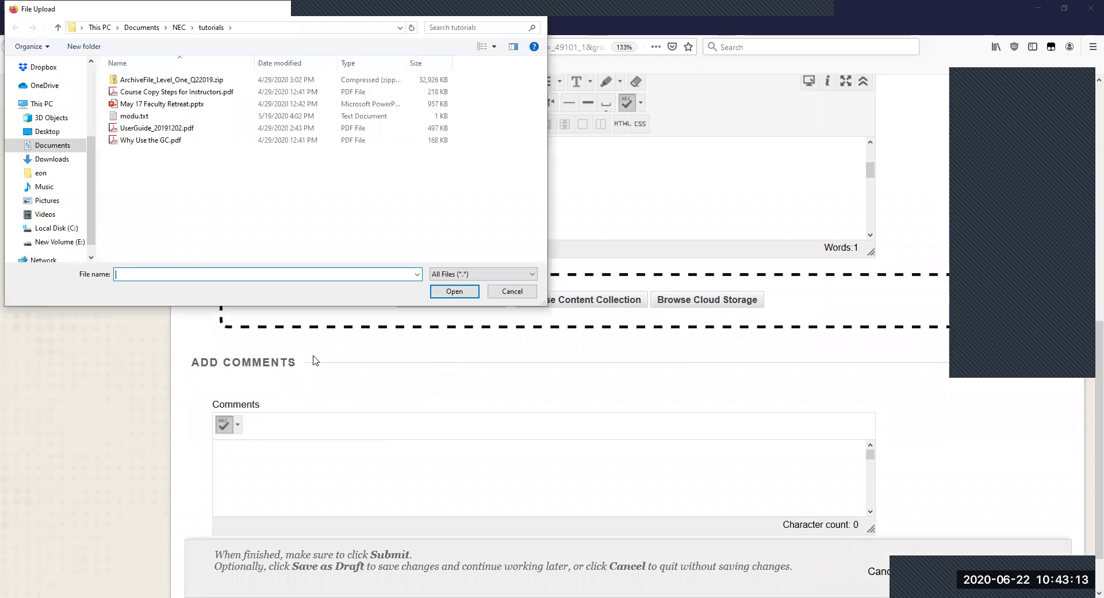
pyautogui.click(165, 139)
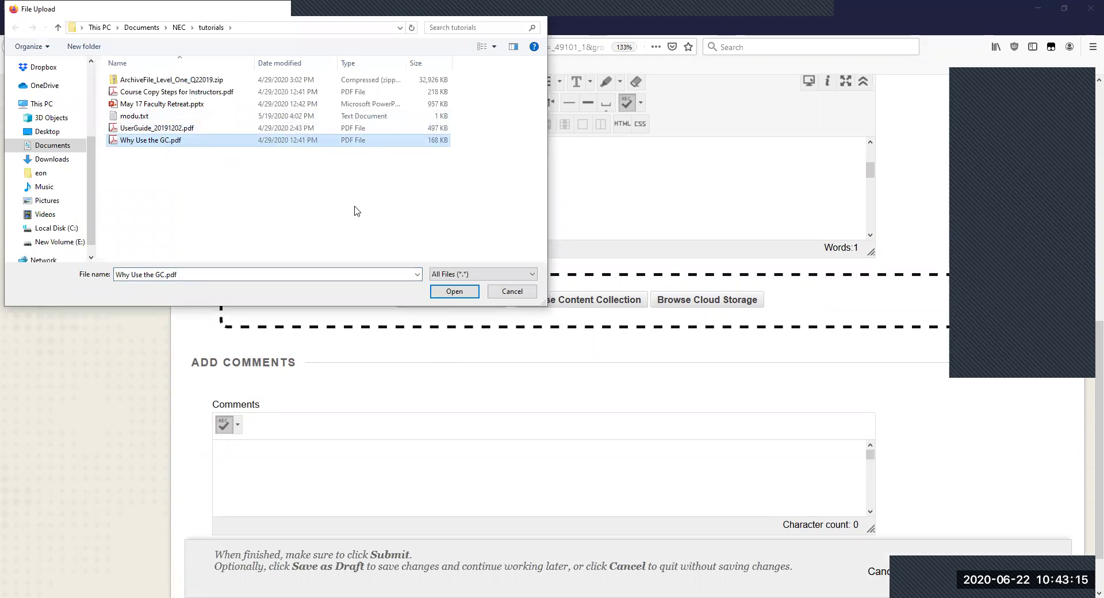
pyautogui.click(453, 291)
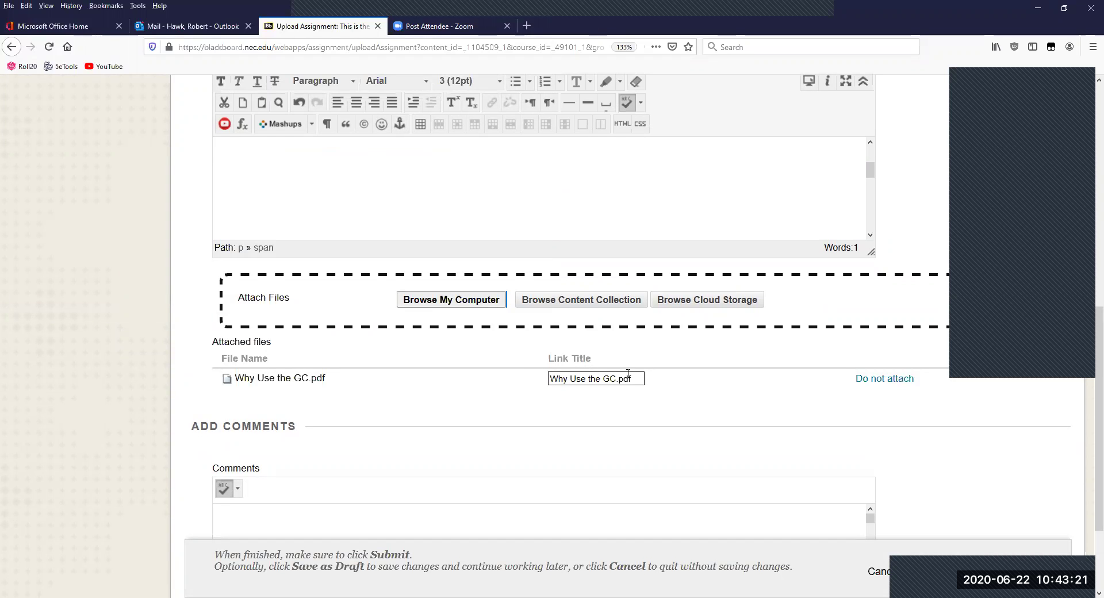
pyautogui.scroll(3, 358, 349)
pyautogui.scroll(-6, 360, 351)
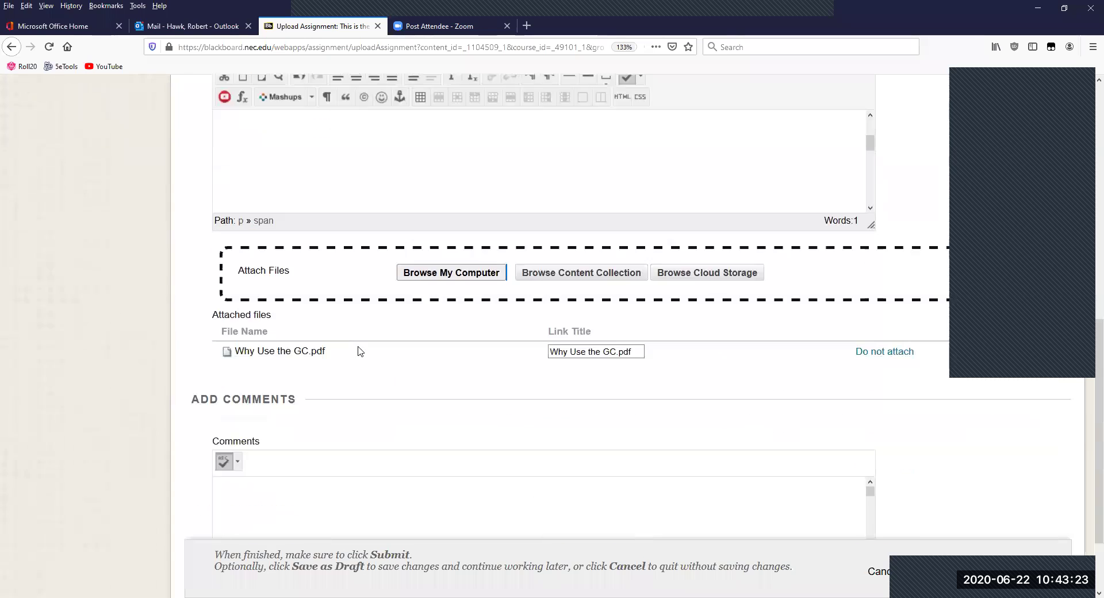
pyautogui.click(373, 402)
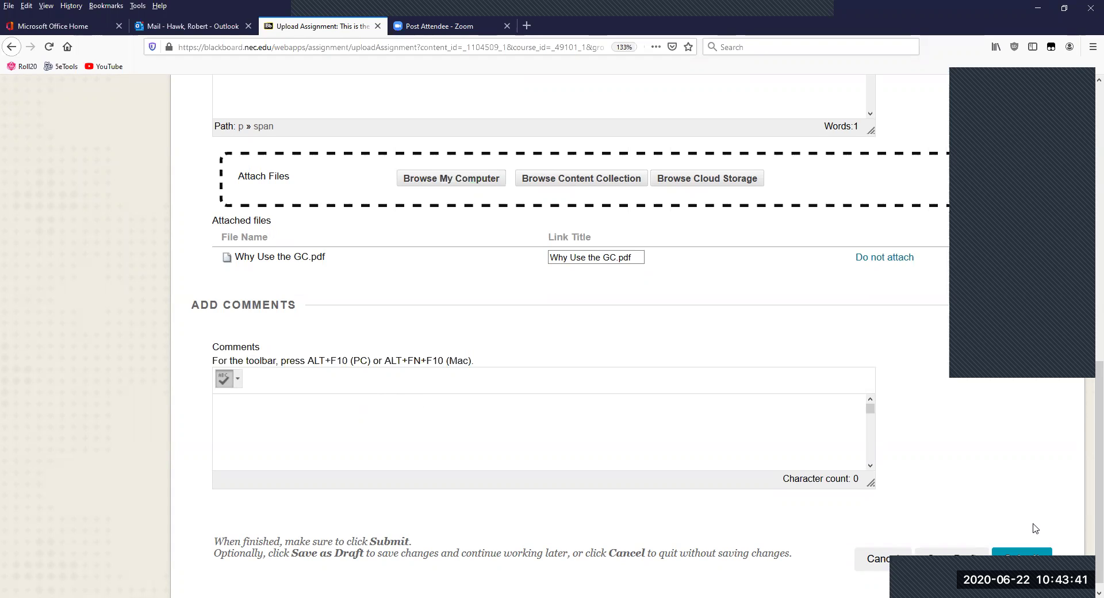
# Submit the assignment with the attached PDF and dismiss the green success banner
pyautogui.click(1023, 550)
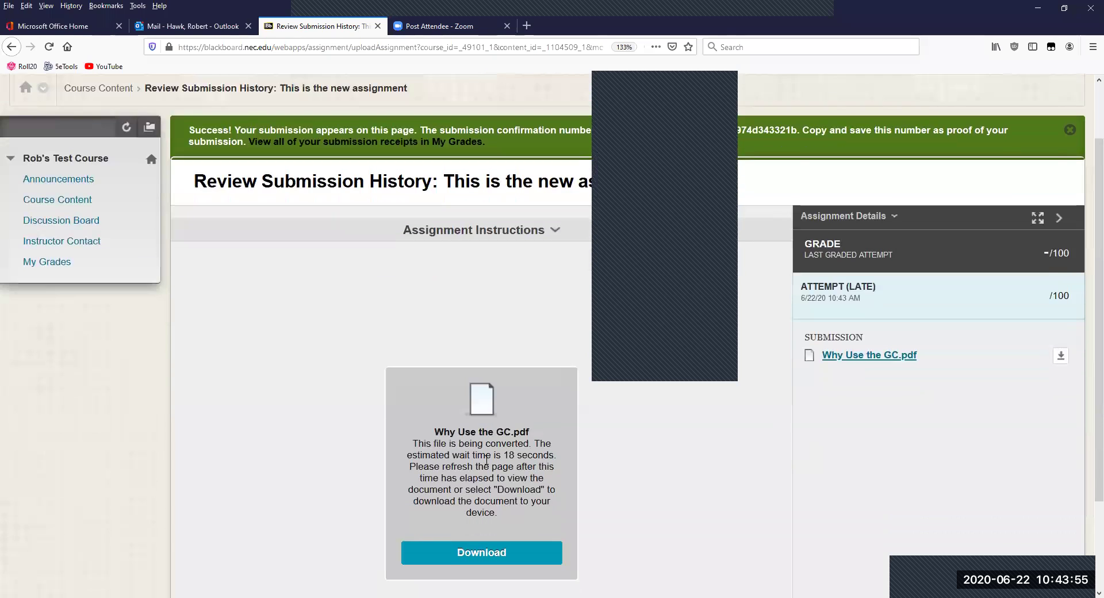
pyautogui.scroll(-2, 485, 458)
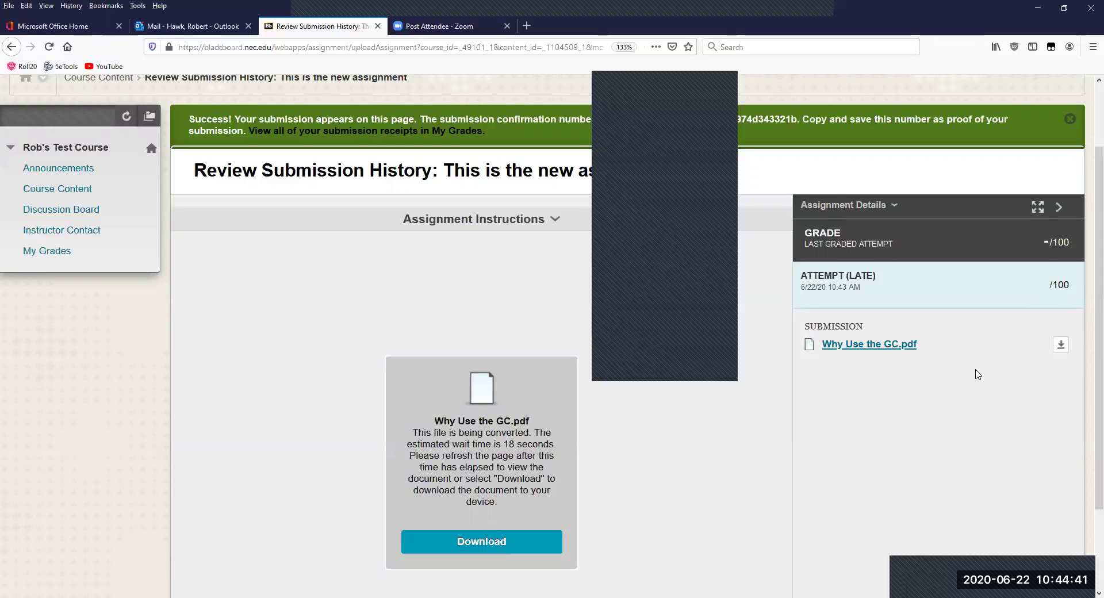
pyautogui.click(1070, 119)
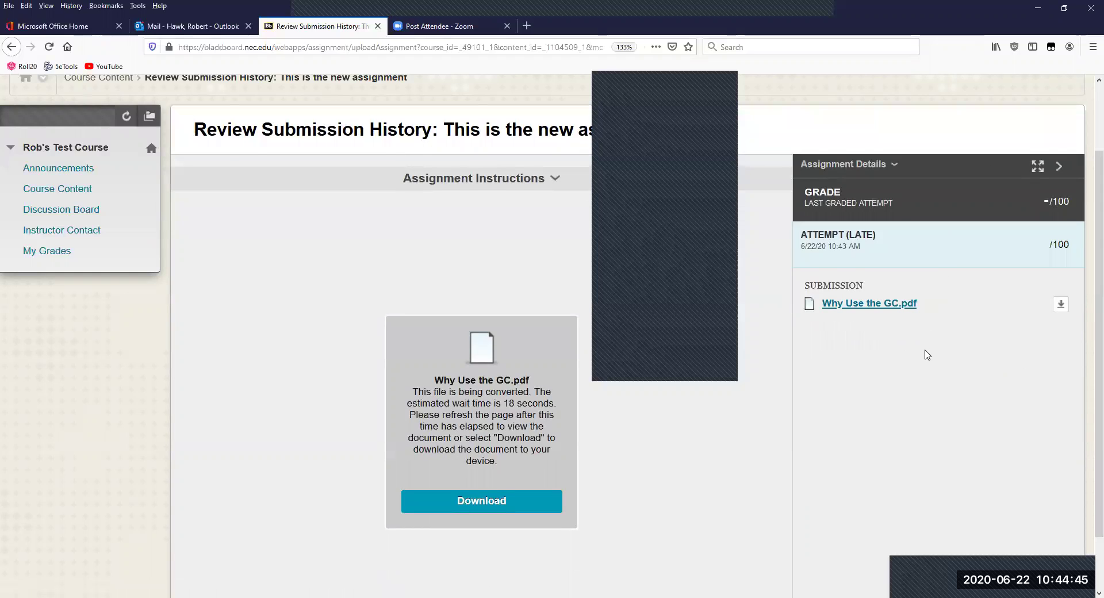
pyautogui.scroll(2, 927, 352)
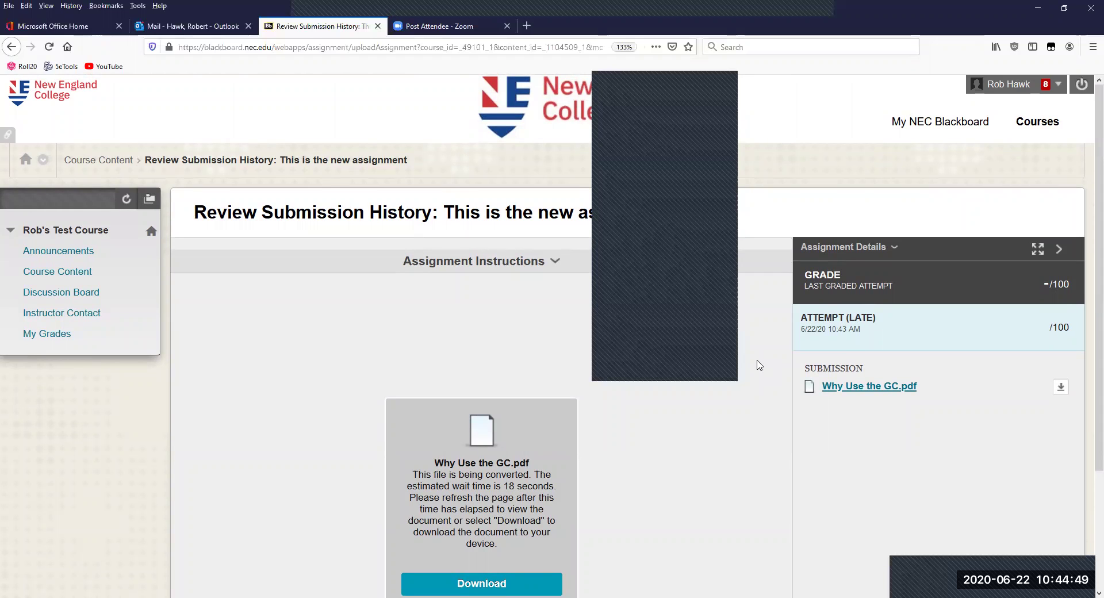
# Log out of the student account and sign in with the instructor's username and password
pyautogui.click(1082, 84)
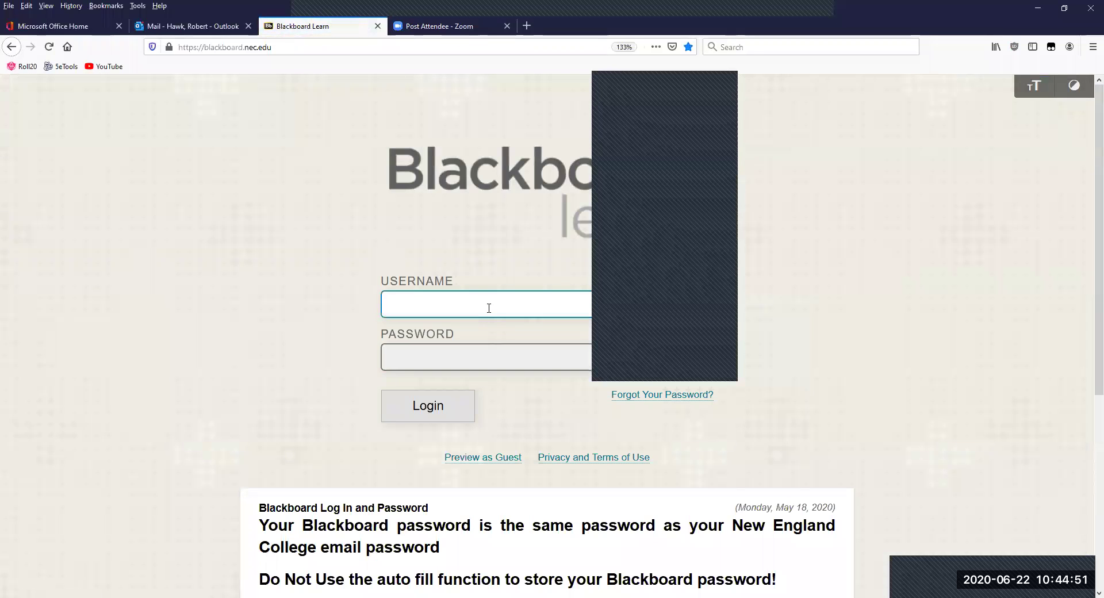
pyautogui.write('rhawk')
pyautogui.press('Tab')
pyautogui.write('••••••••')
pyautogui.press('Return')
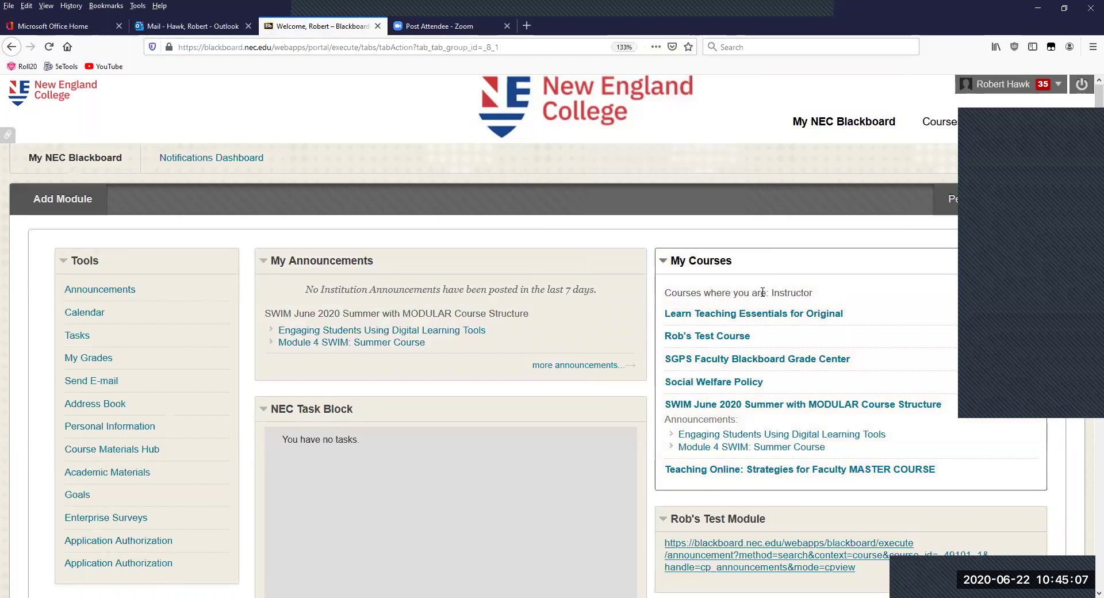
# Open the test course from My Courses, landing on its empty Announcements page
pyautogui.click(727, 340)
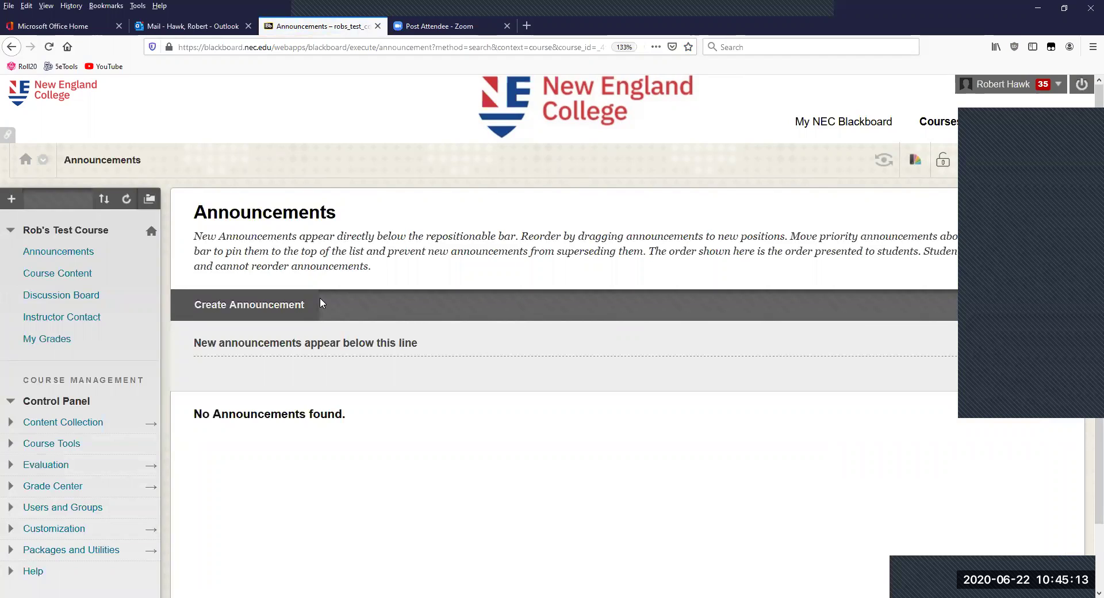
pyautogui.scroll(-2, 319, 298)
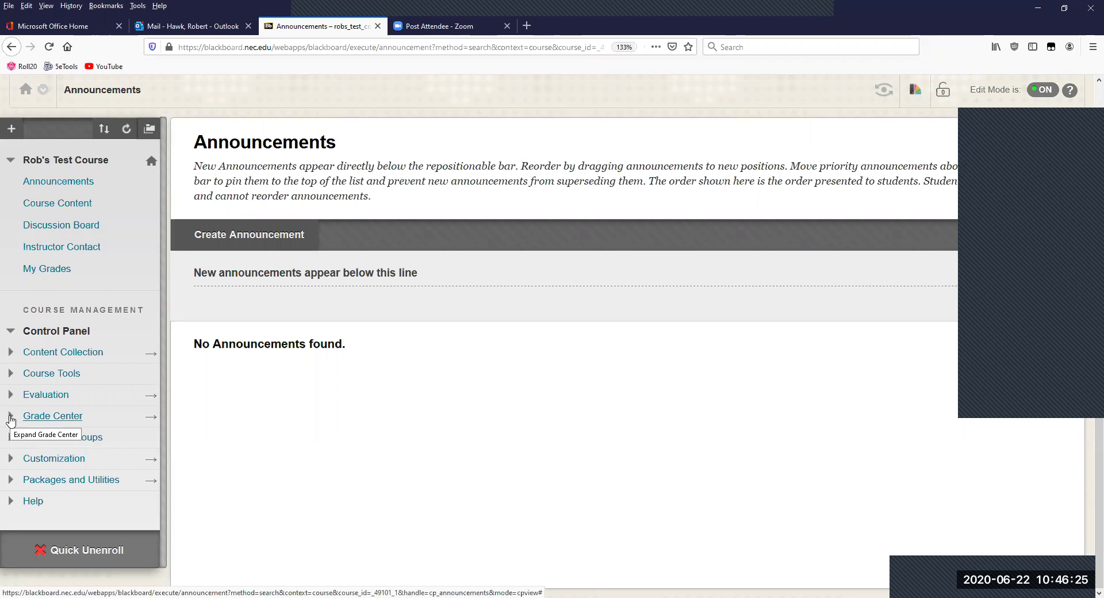
# Open the Full Grade Center from the Control Panel and scroll across its grade columns
pyautogui.click(11, 418)
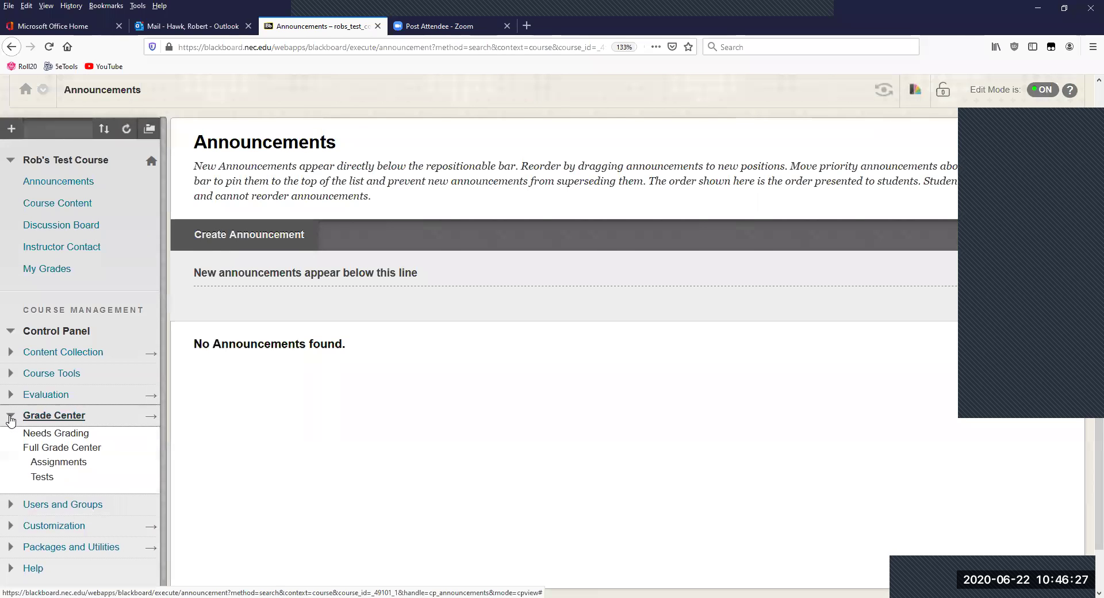
pyautogui.scroll(-2, 357, 433)
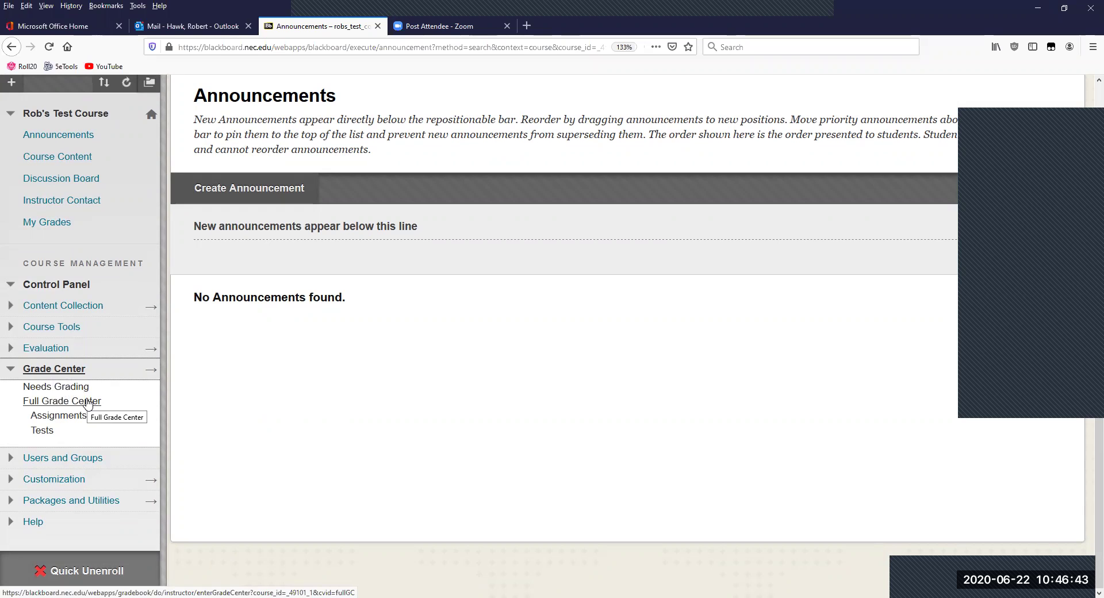
pyautogui.click(88, 401)
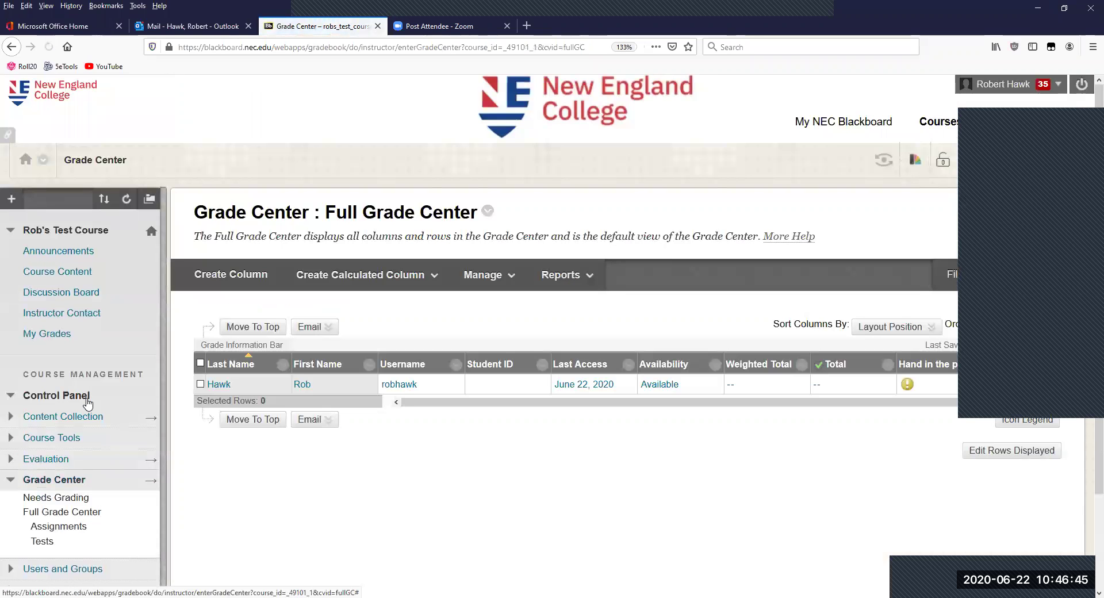
pyautogui.scroll(-3, 853, 463)
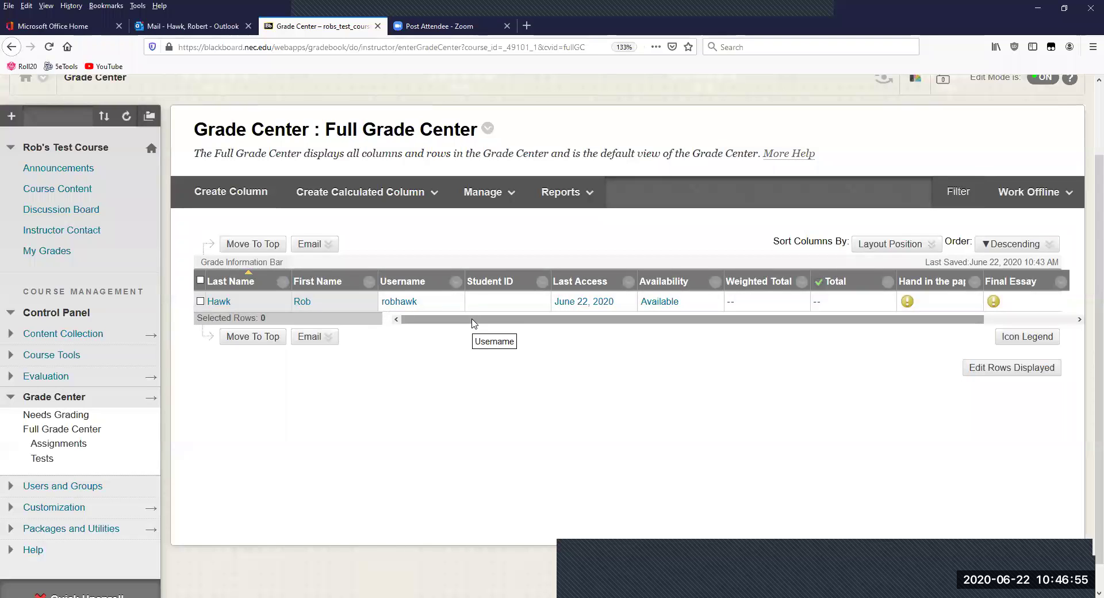
pyautogui.moveTo(476, 322); pyautogui.dragTo(601, 352)
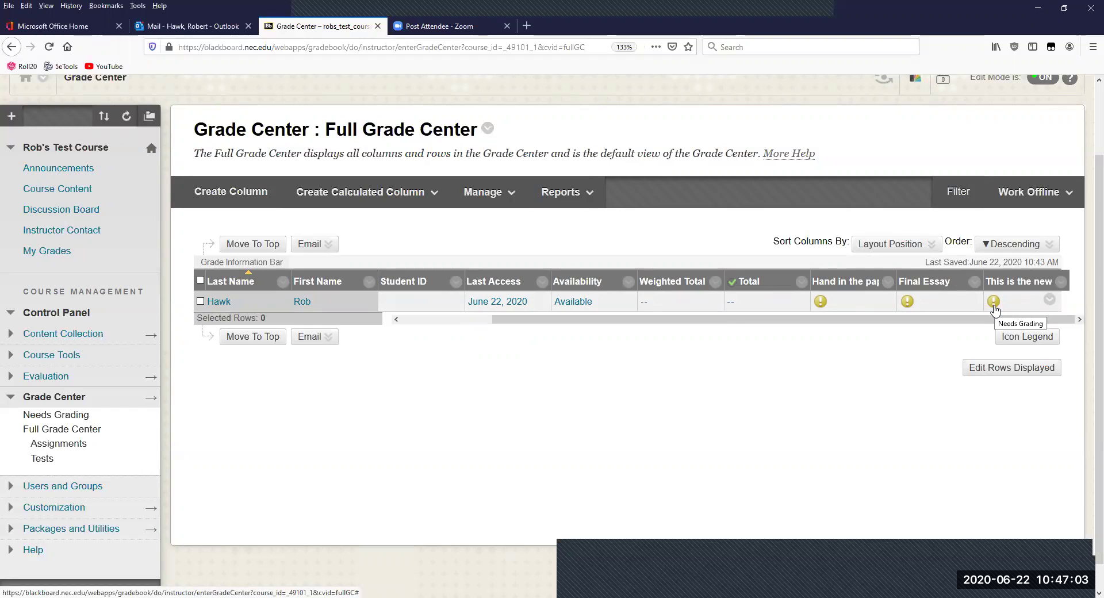
pyautogui.moveTo(1027, 291)
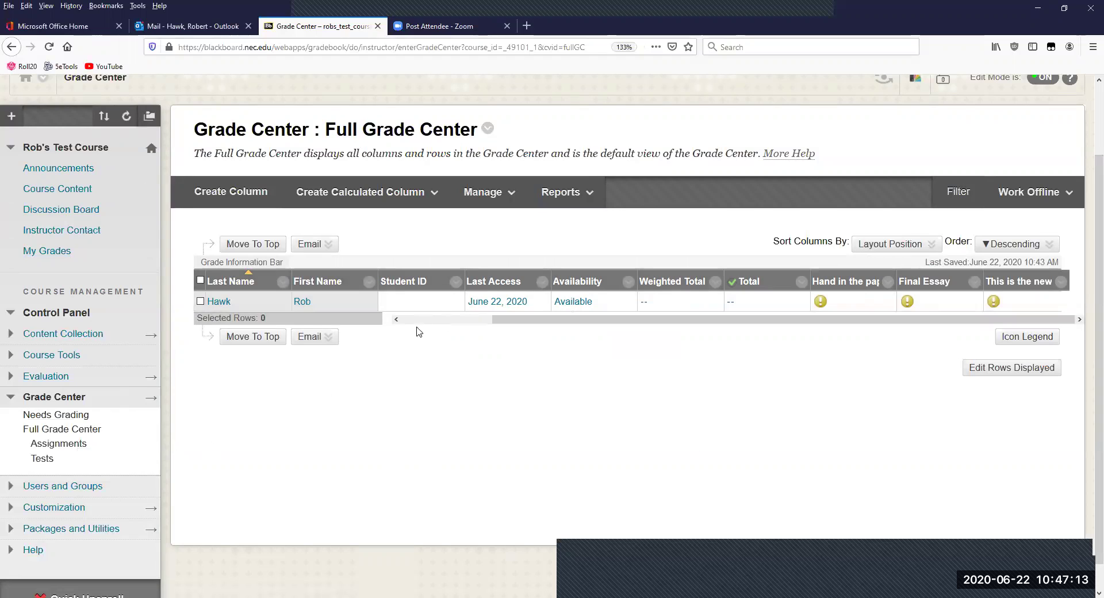
pyautogui.moveTo(569, 320); pyautogui.dragTo(443, 320)
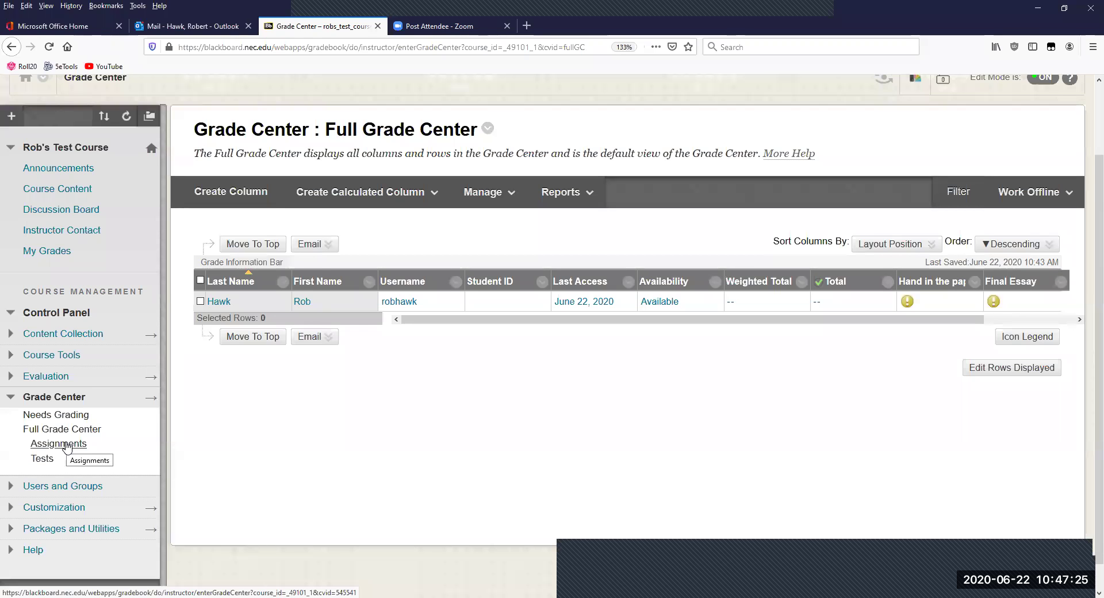
# Switch the Grade Center to the Assignments view with its three assignment columns
pyautogui.click(63, 449)
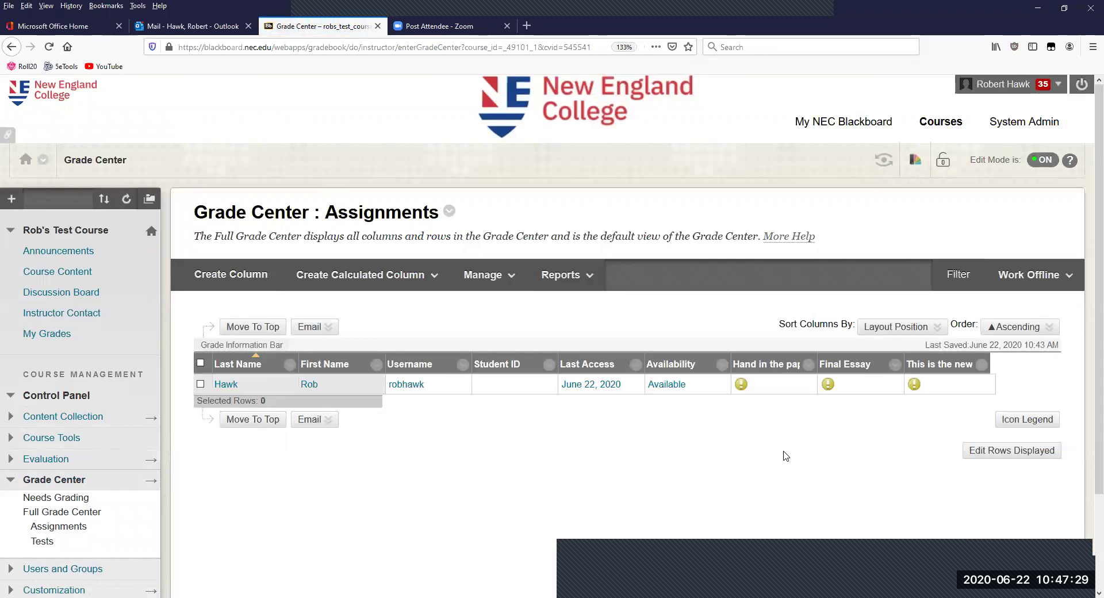
pyautogui.click(309, 419)
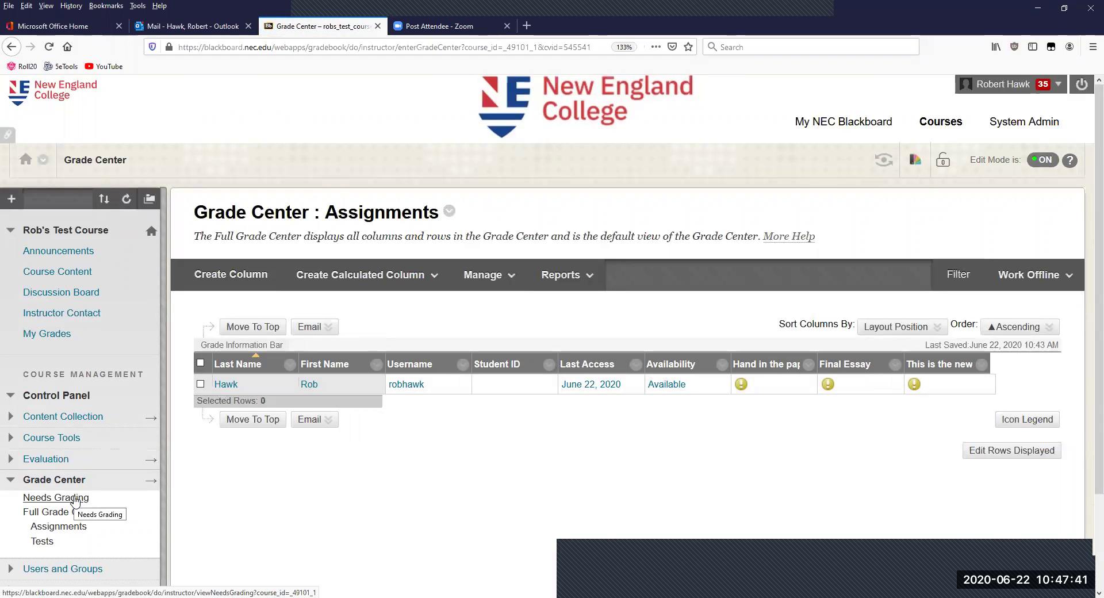
# Open Needs Grading and highlight the late submission time and LATE badge on This is the new assignment
pyautogui.click(74, 498)
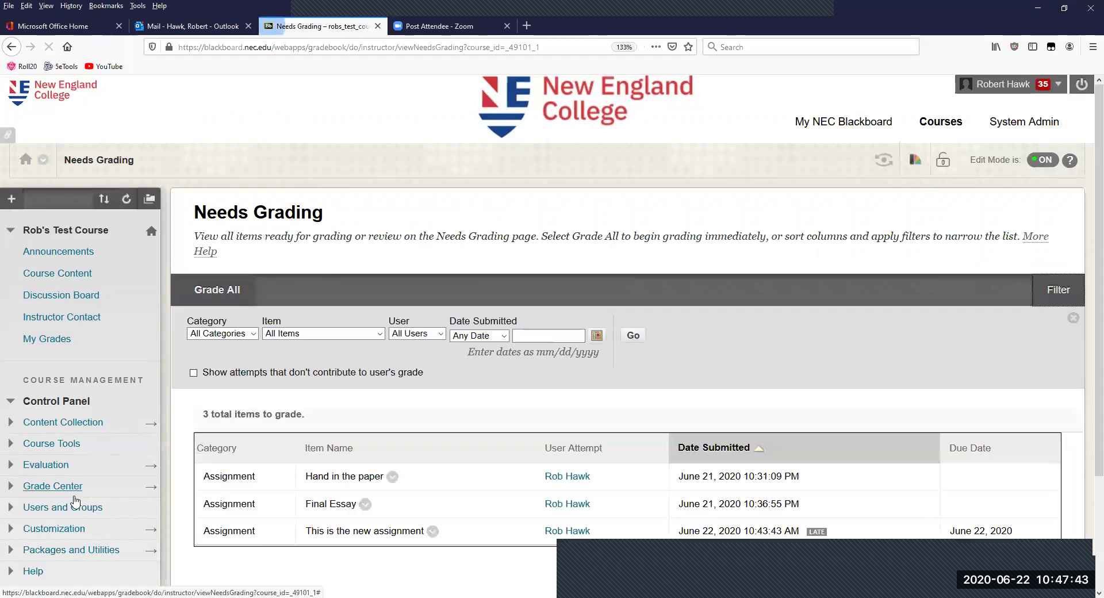
pyautogui.scroll(-5, 972, 359)
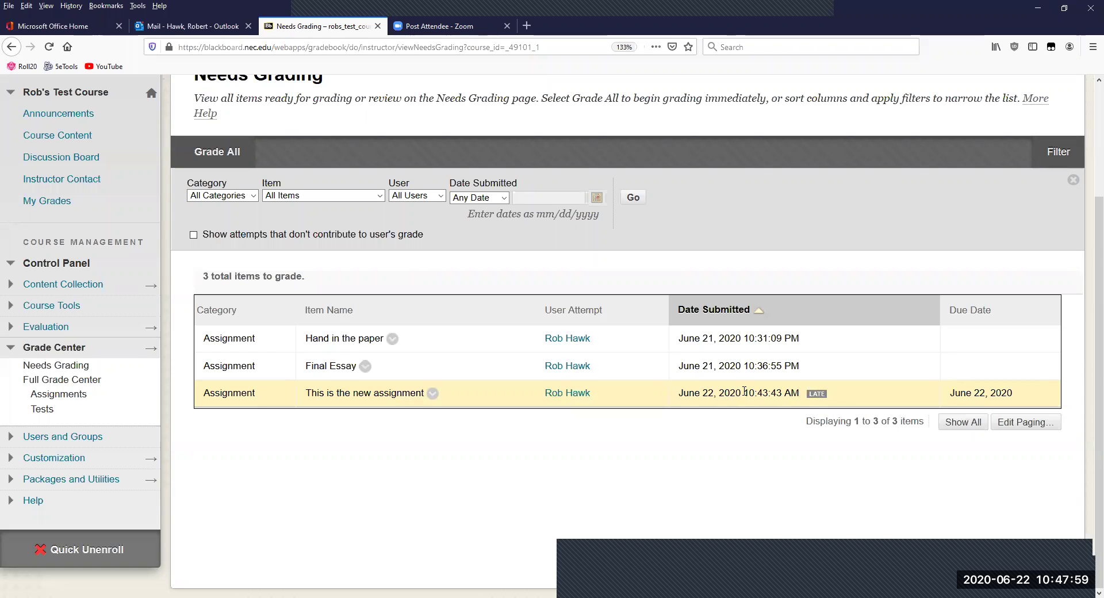
pyautogui.tripleClick(769, 394)
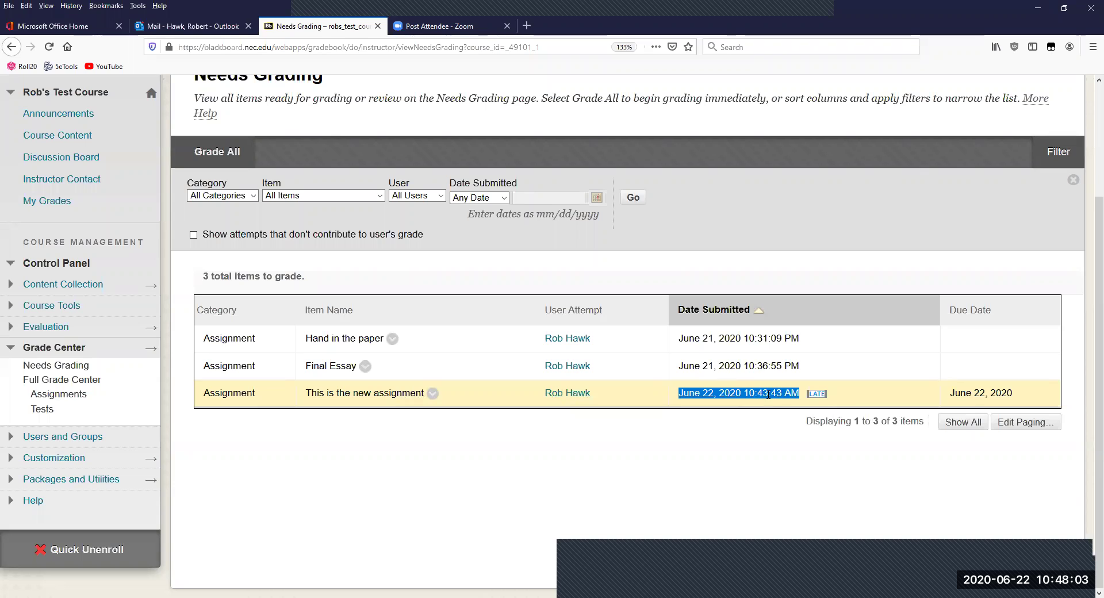
pyautogui.click(768, 394)
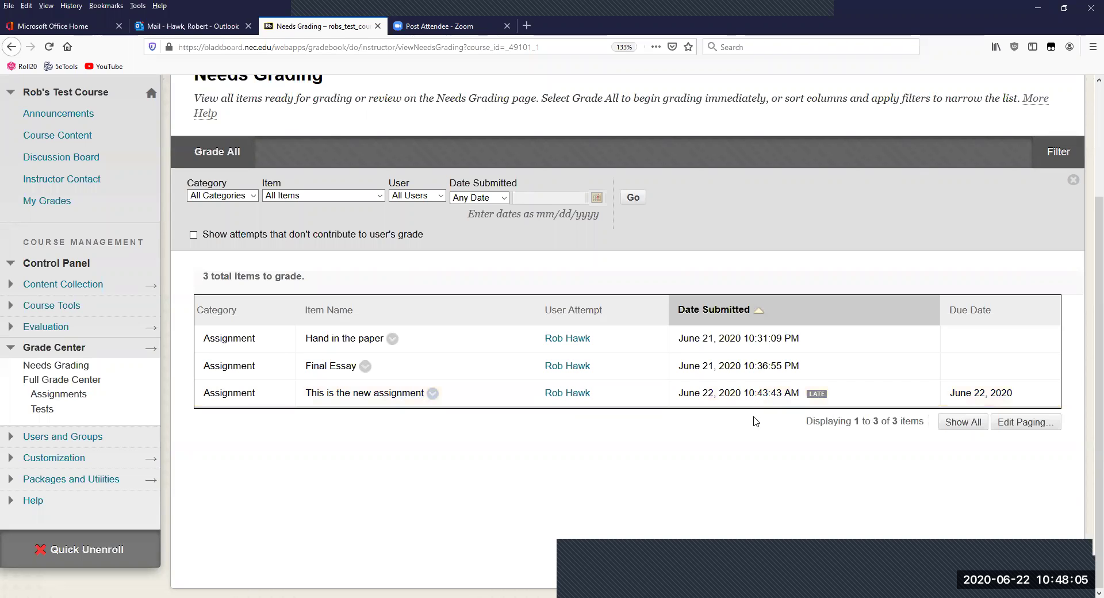
pyautogui.tripleClick(821, 394)
pyautogui.click(815, 396)
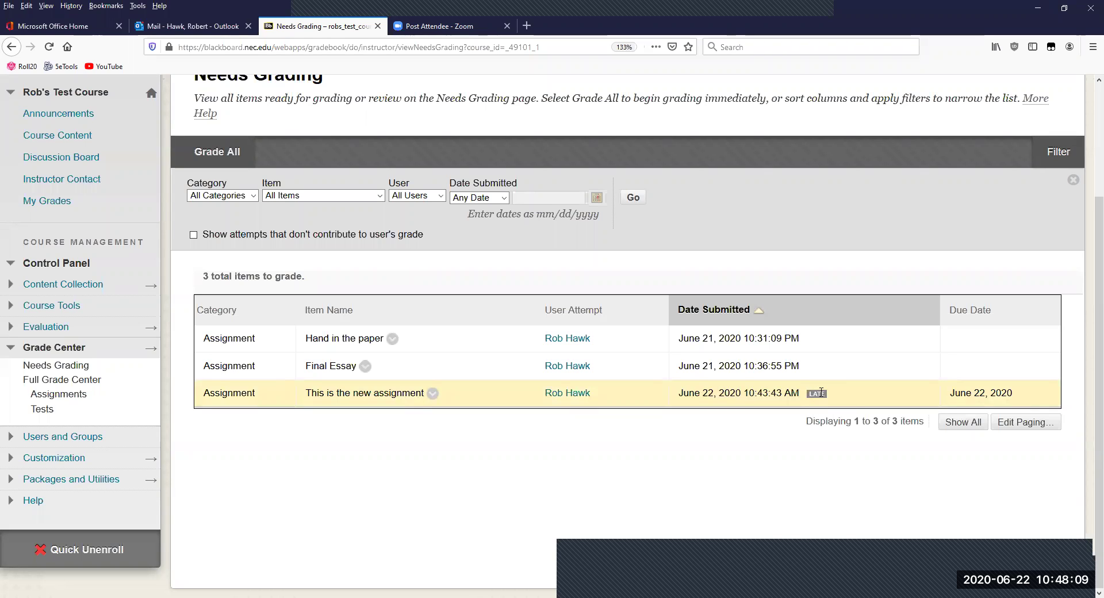
pyautogui.moveTo(825, 396); pyautogui.dragTo(808, 401)
pyautogui.click(790, 397)
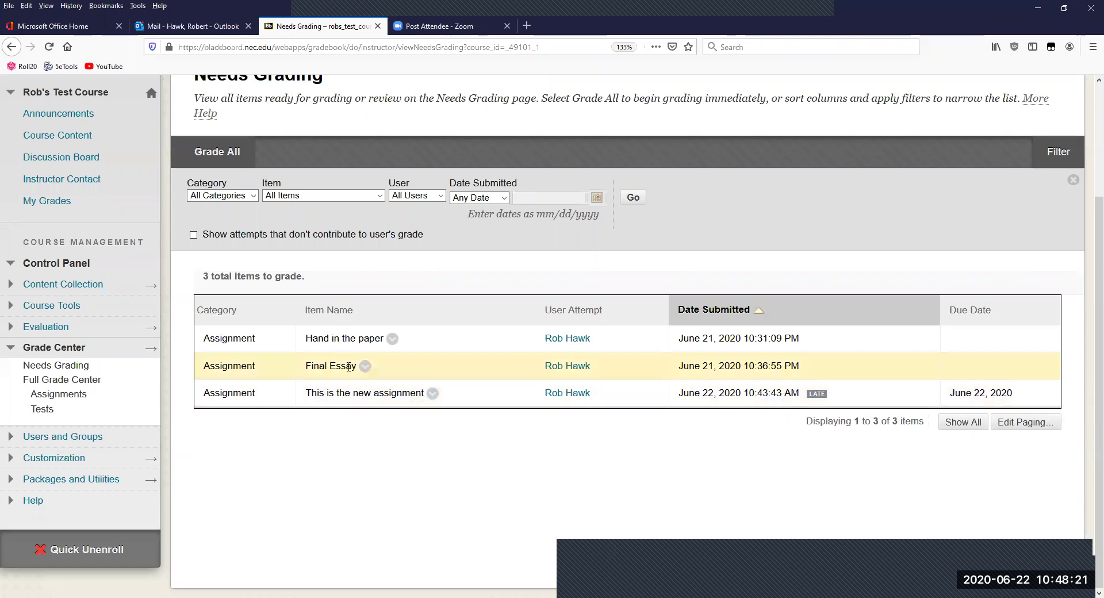
# Choose Grade All Users (1) for This is the new assignment
pyautogui.click(433, 400)
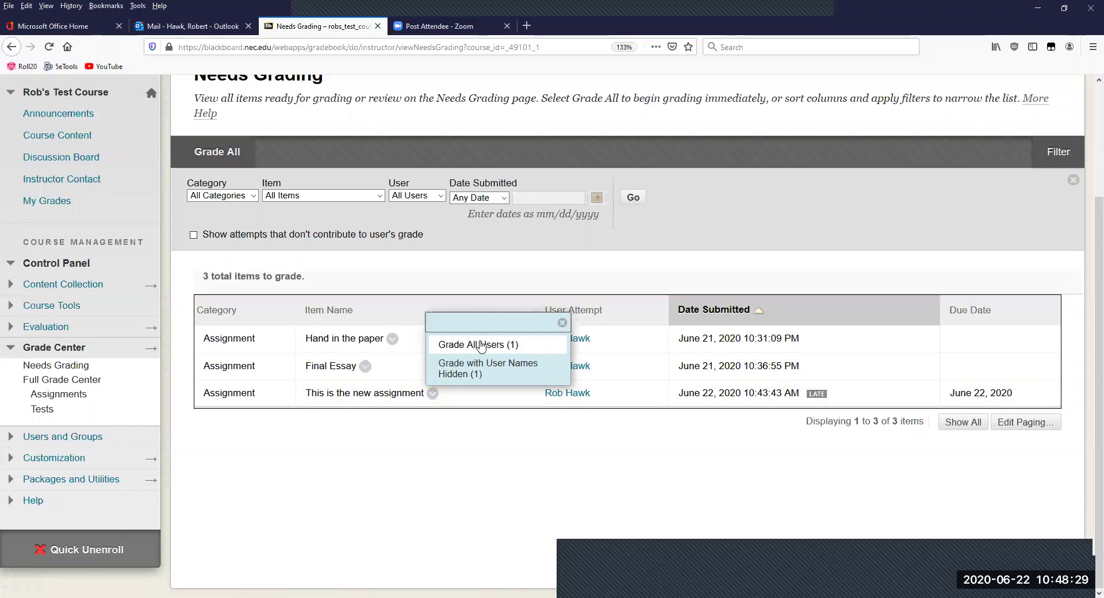
pyautogui.click(482, 345)
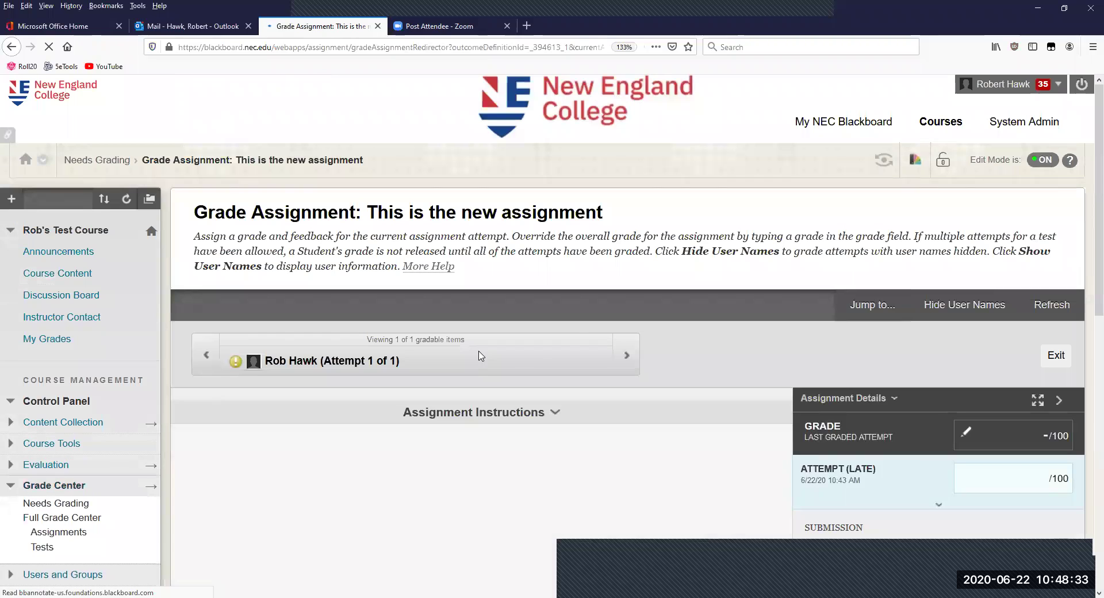
# Page through the submitted Why Use the GC.pdf to its last page
pyautogui.scroll(-4, 636, 292)
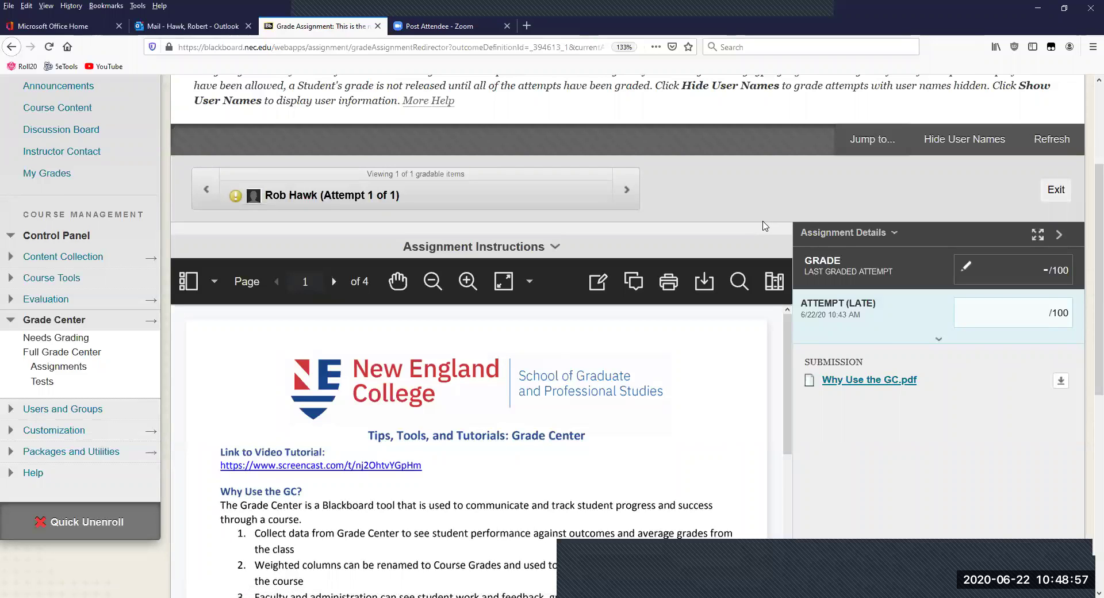
pyautogui.scroll(-3, 765, 225)
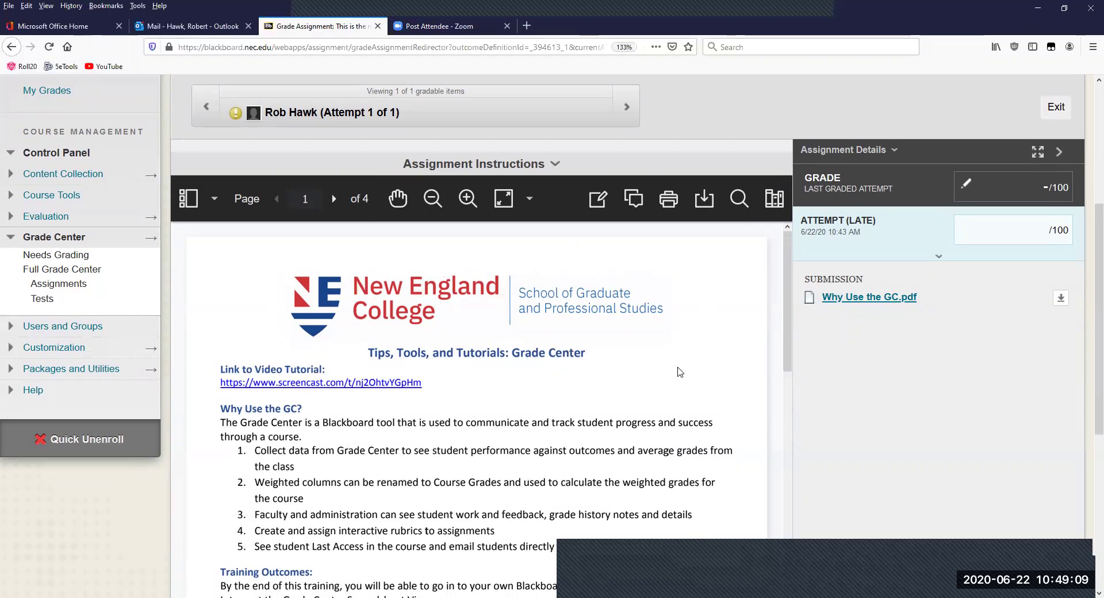
pyautogui.scroll(-15, 550, 281)
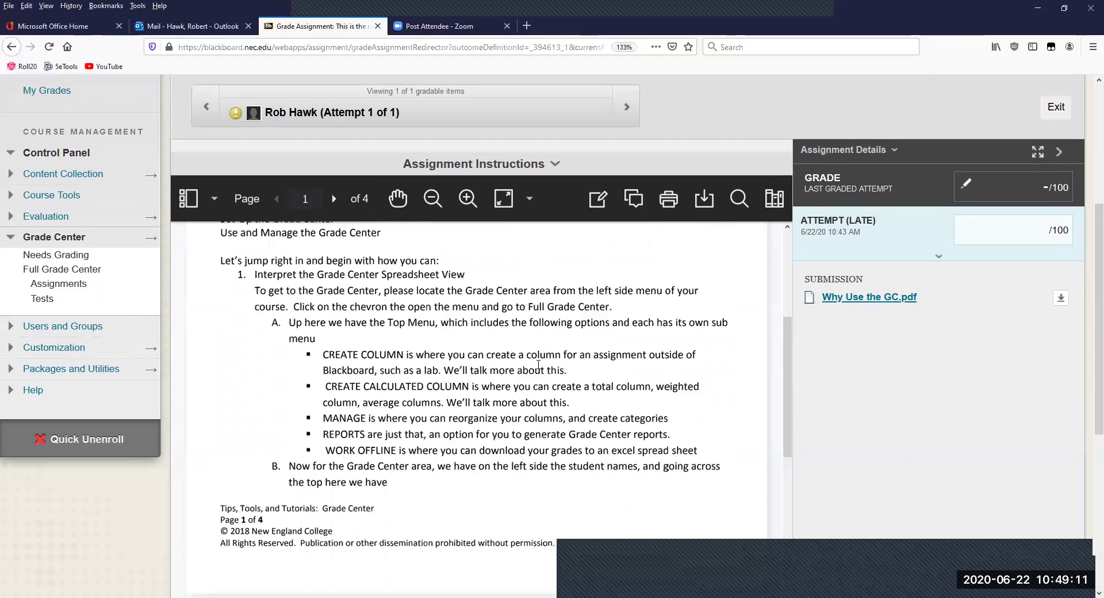
pyautogui.click(337, 200)
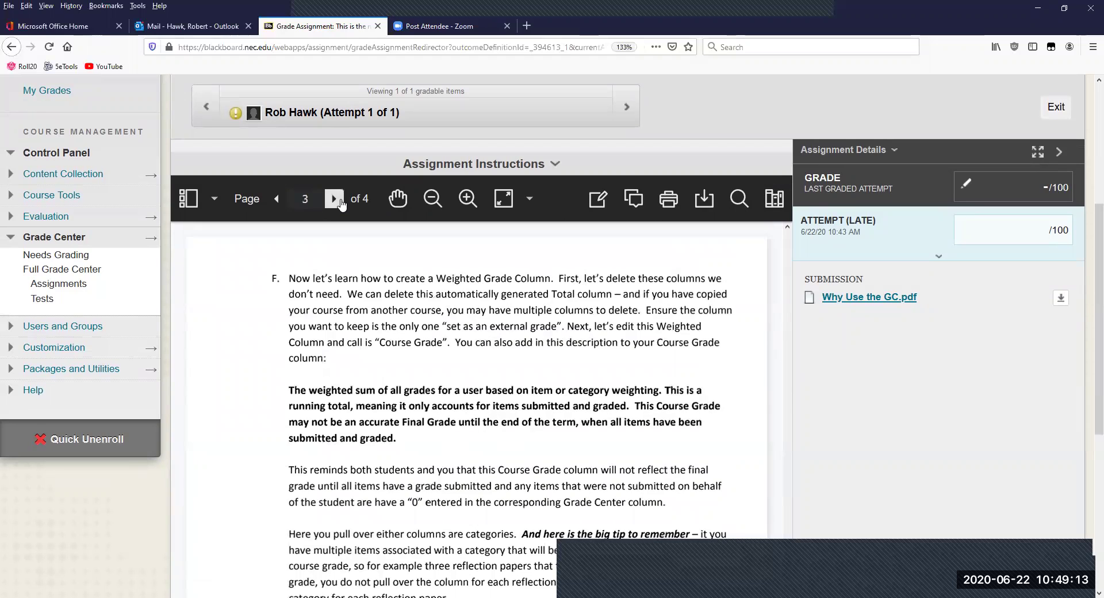
pyautogui.click(336, 200)
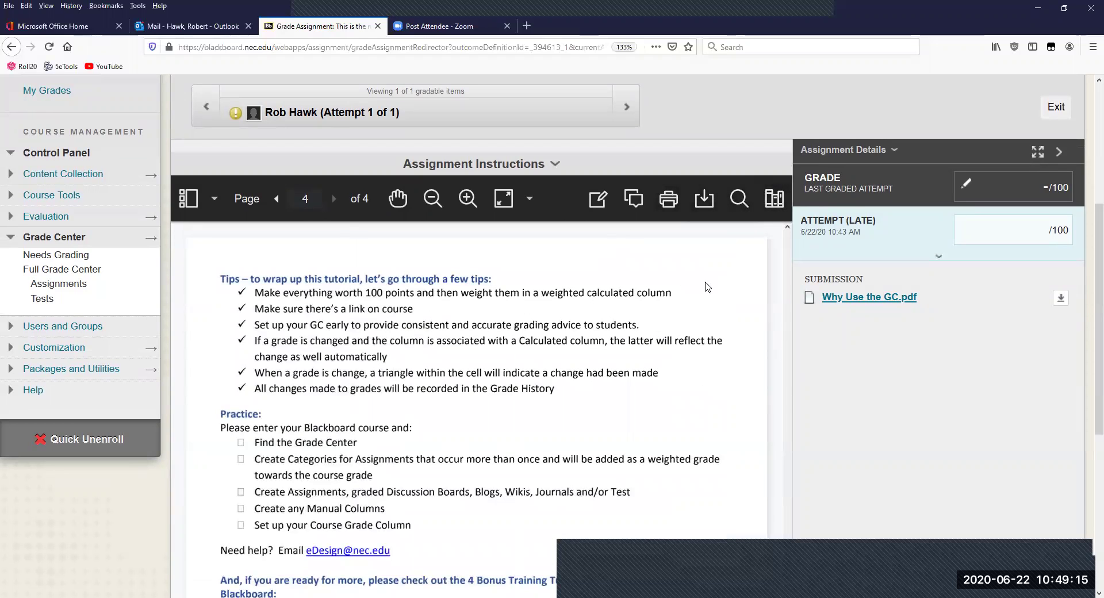
# Return the PDF viewer to page 1 and open the late attempt's grading fields
pyautogui.scroll(5, 655, 271)
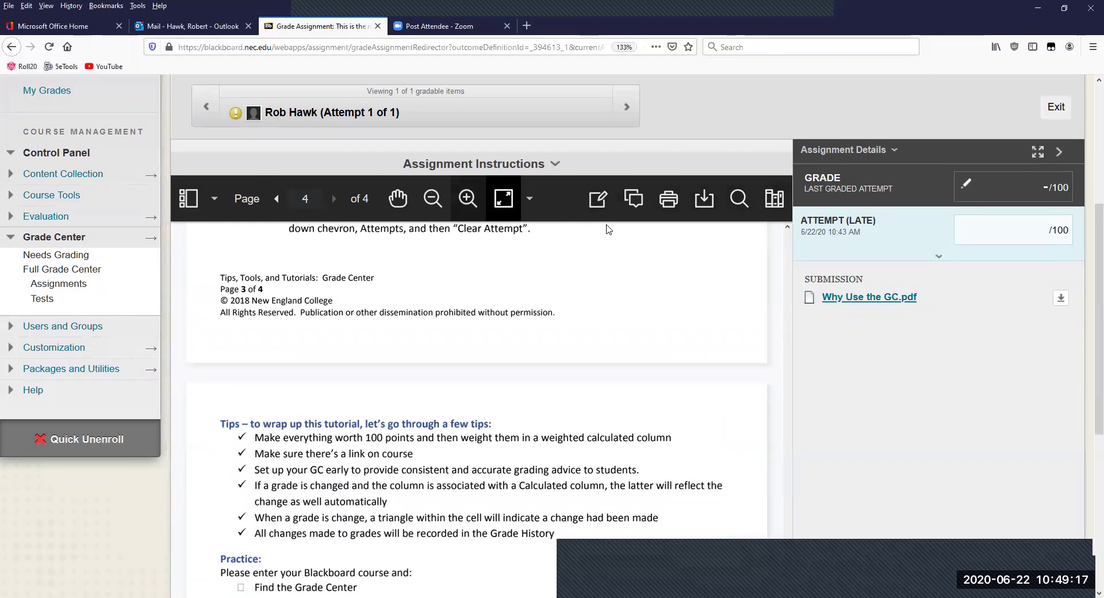
pyautogui.scroll(3, 615, 359)
pyautogui.scroll(20, 615, 359)
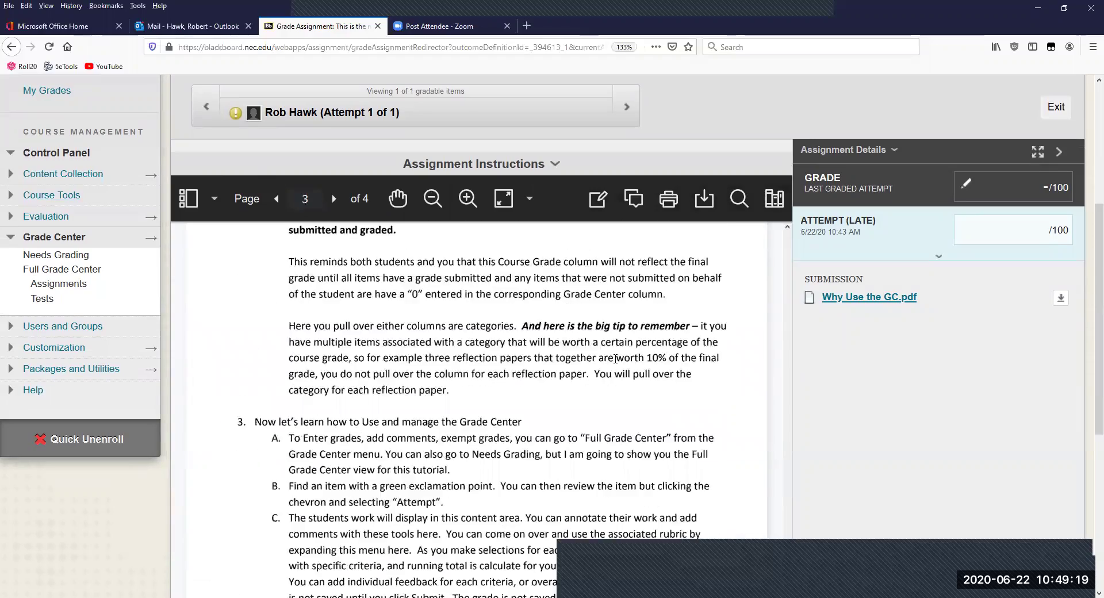
pyautogui.scroll(10, 615, 359)
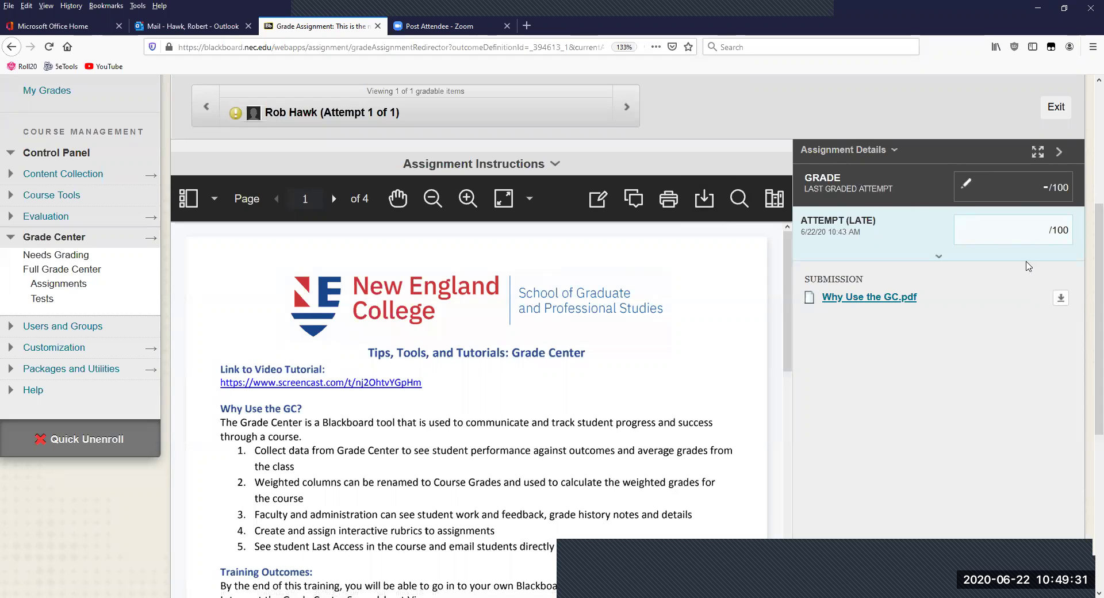
pyautogui.click(1034, 230)
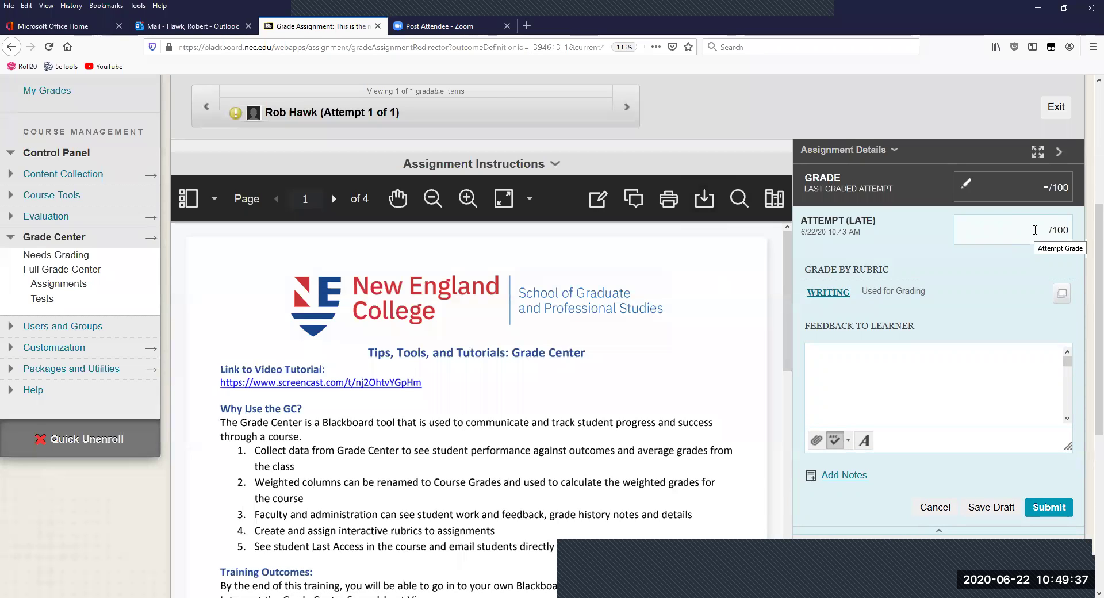
# Activate the late attempt's grade and feedback fields and add a private grading-notes editor
pyautogui.click(1035, 231)
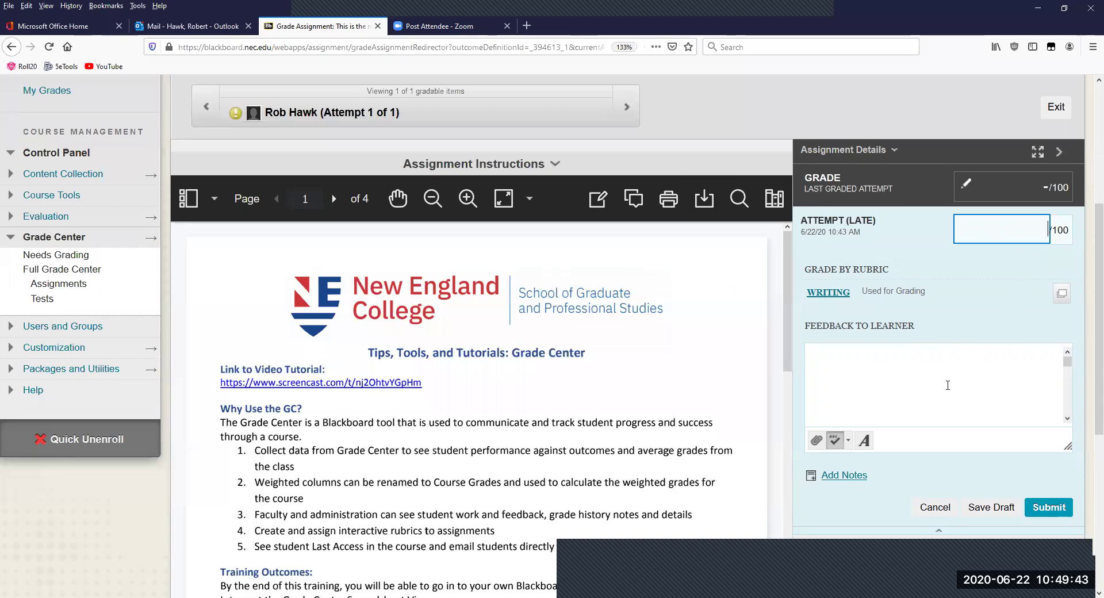
pyautogui.click(948, 385)
pyautogui.scroll(-2, 996, 385)
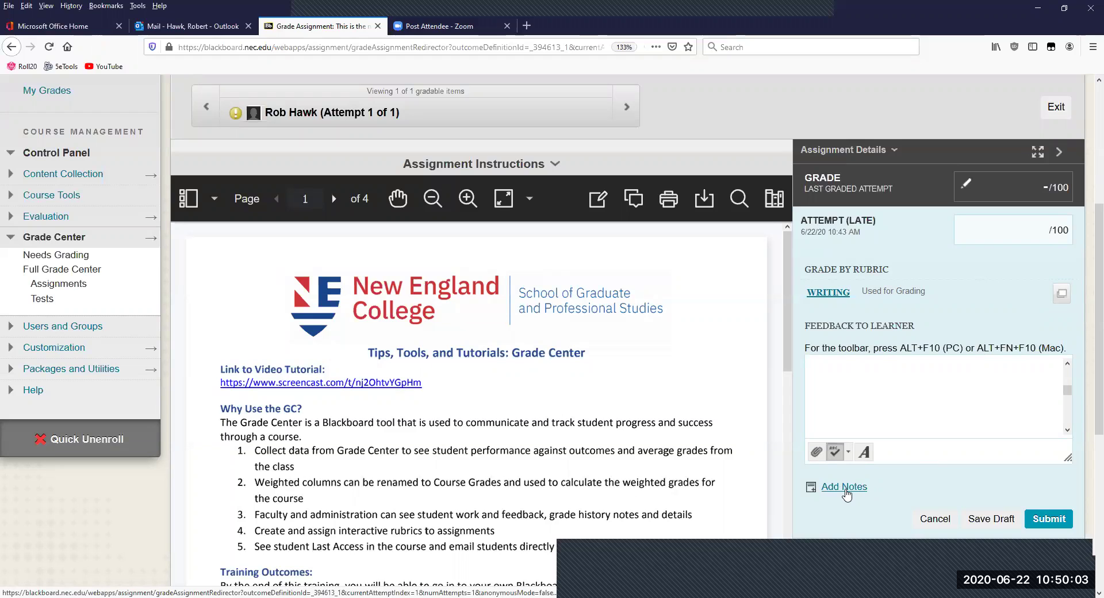
pyautogui.click(845, 489)
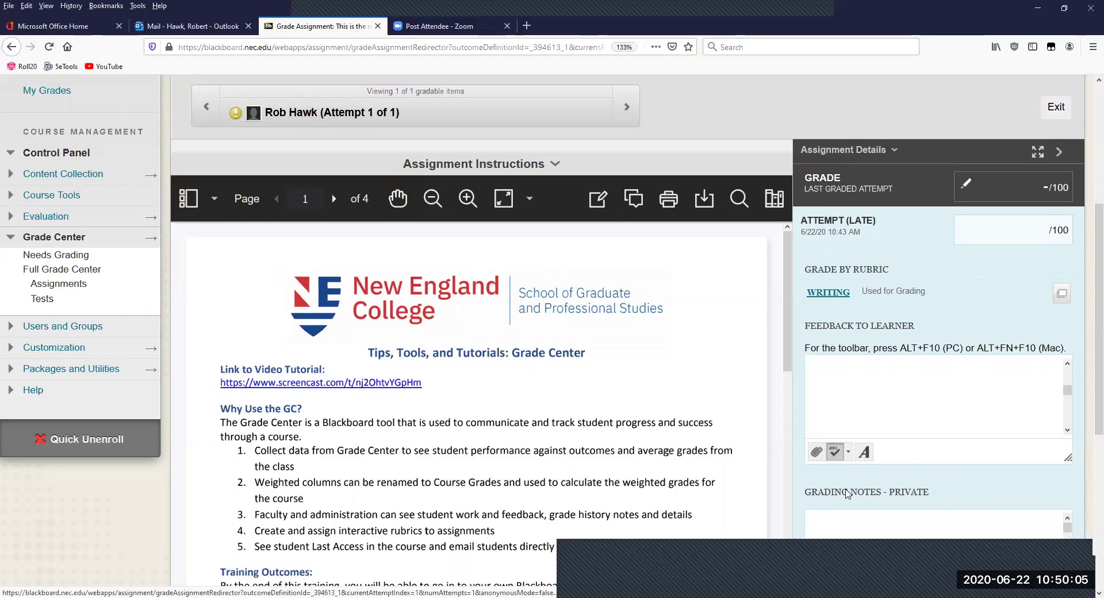
pyautogui.scroll(-3, 949, 460)
pyautogui.scroll(-2, 948, 460)
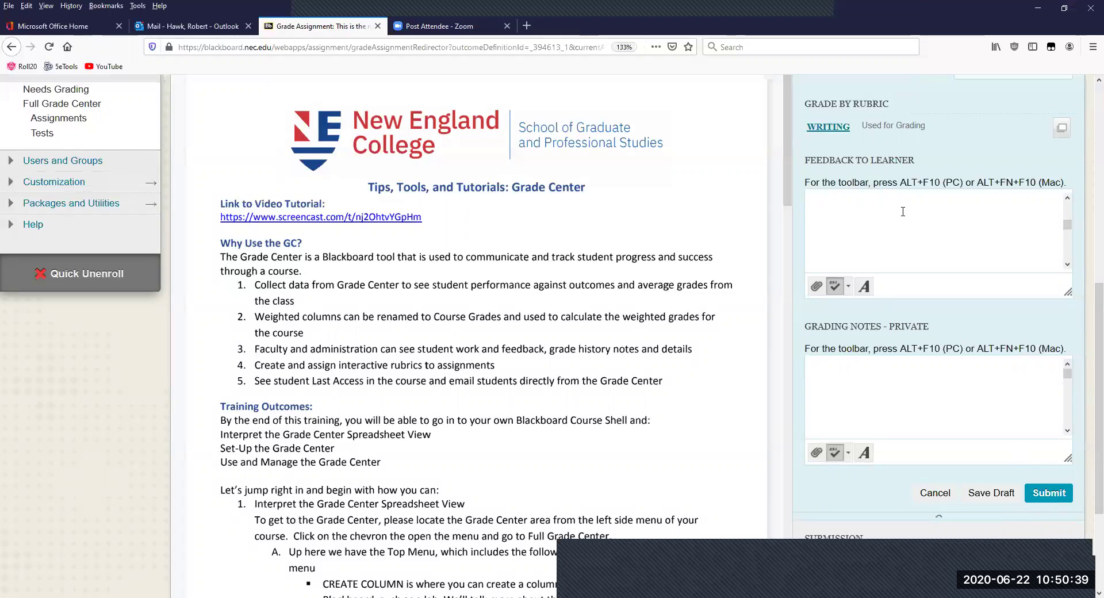
pyautogui.scroll(2, 949, 210)
pyautogui.scroll(5, 972, 170)
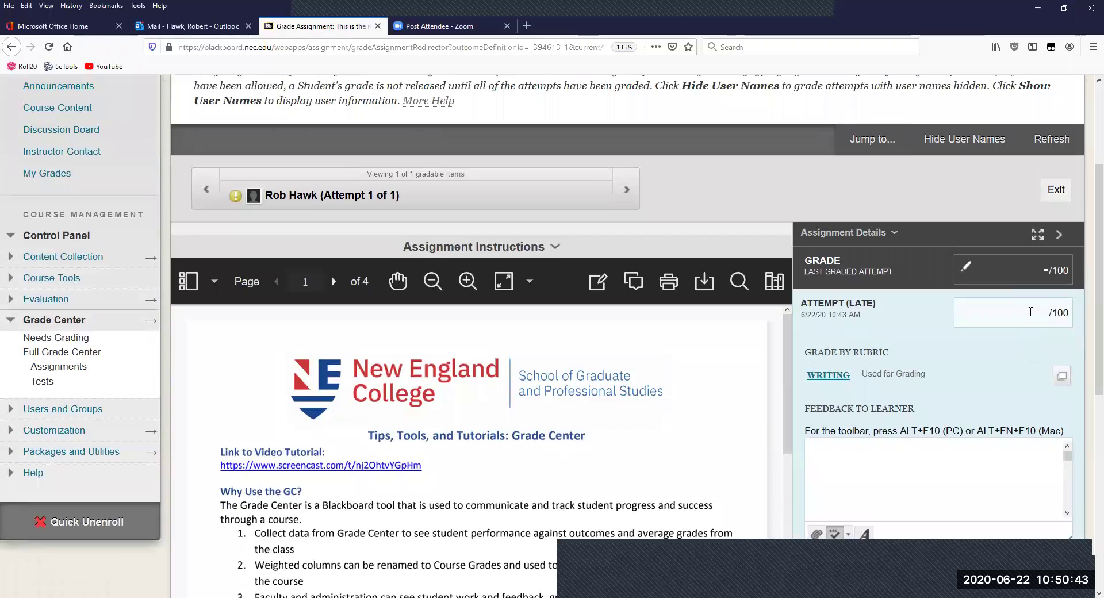
# Grade the late attempt 75 with feedback 'This was late so a low grade' and submit
pyautogui.write('75')
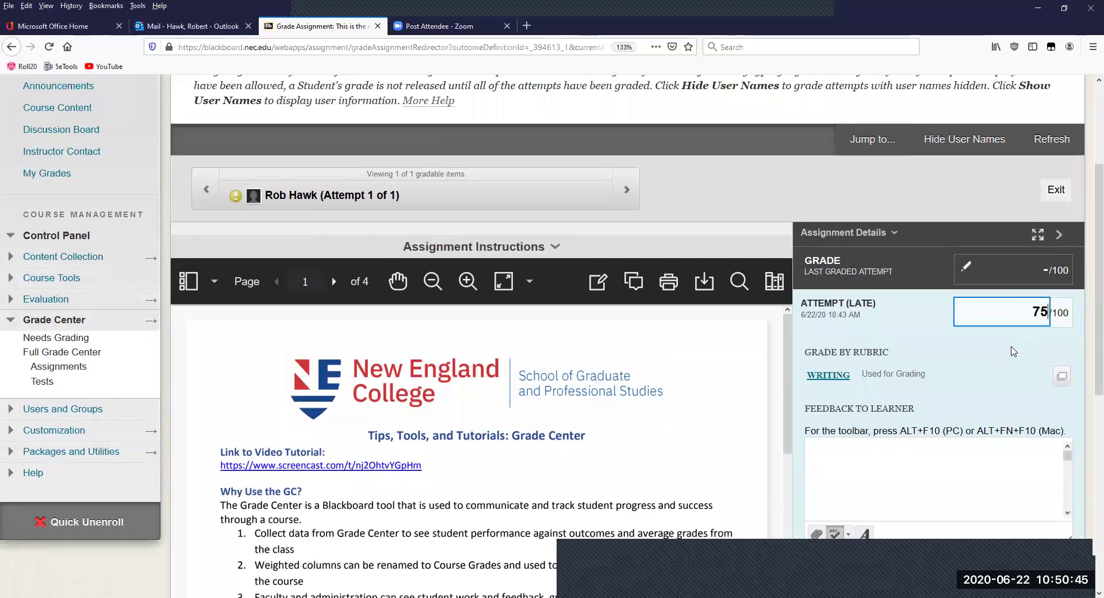
pyautogui.scroll(-2, 1017, 353)
pyautogui.scroll(-2, 1016, 357)
pyautogui.click(996, 318)
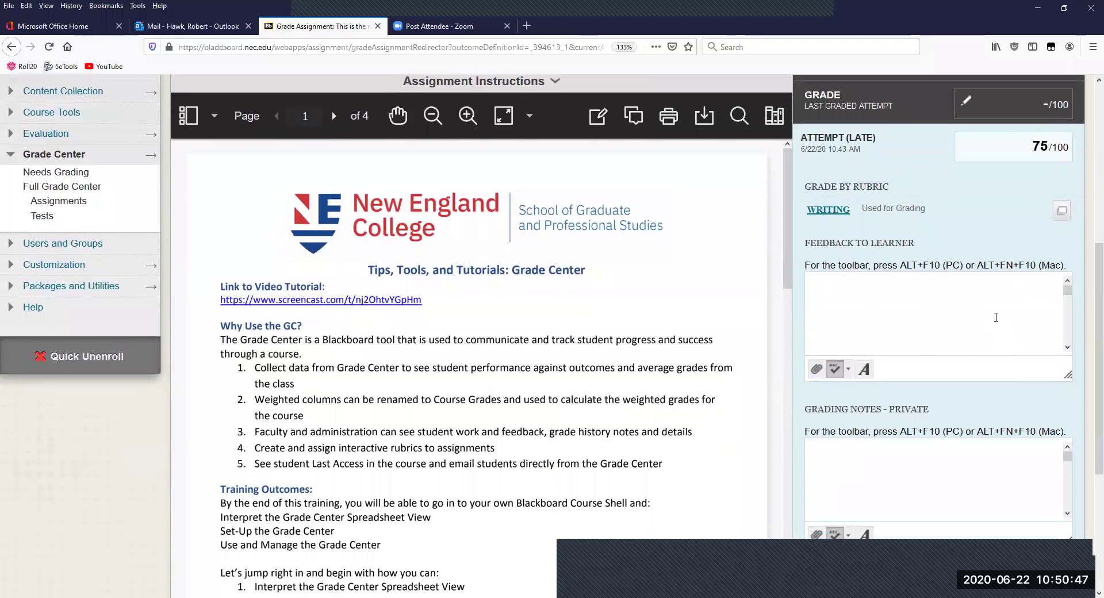
pyautogui.write('This was late so')
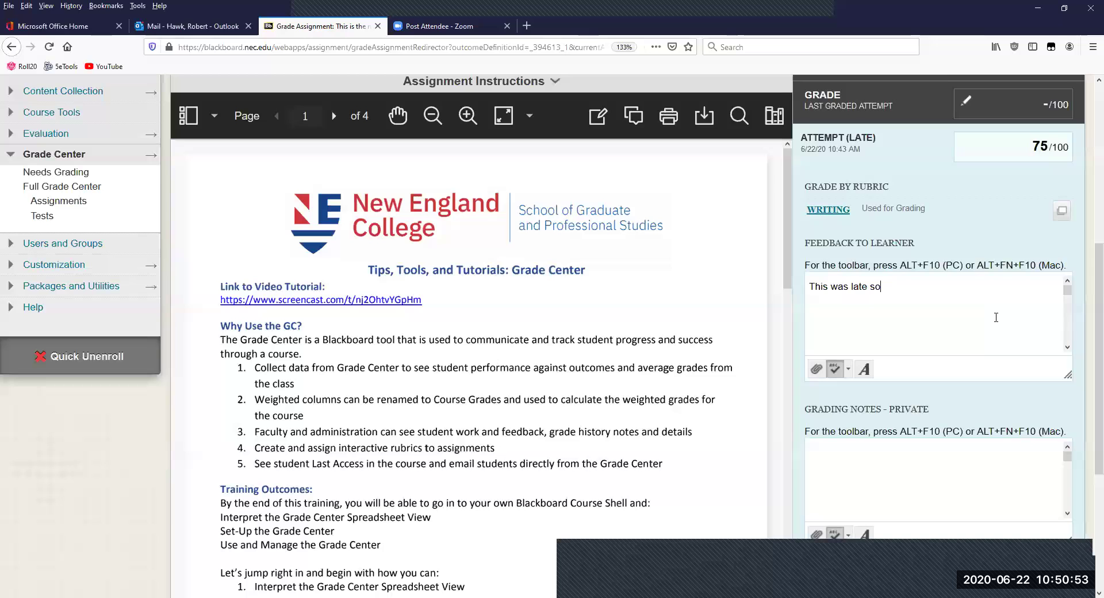
pyautogui.write(' a low grade')
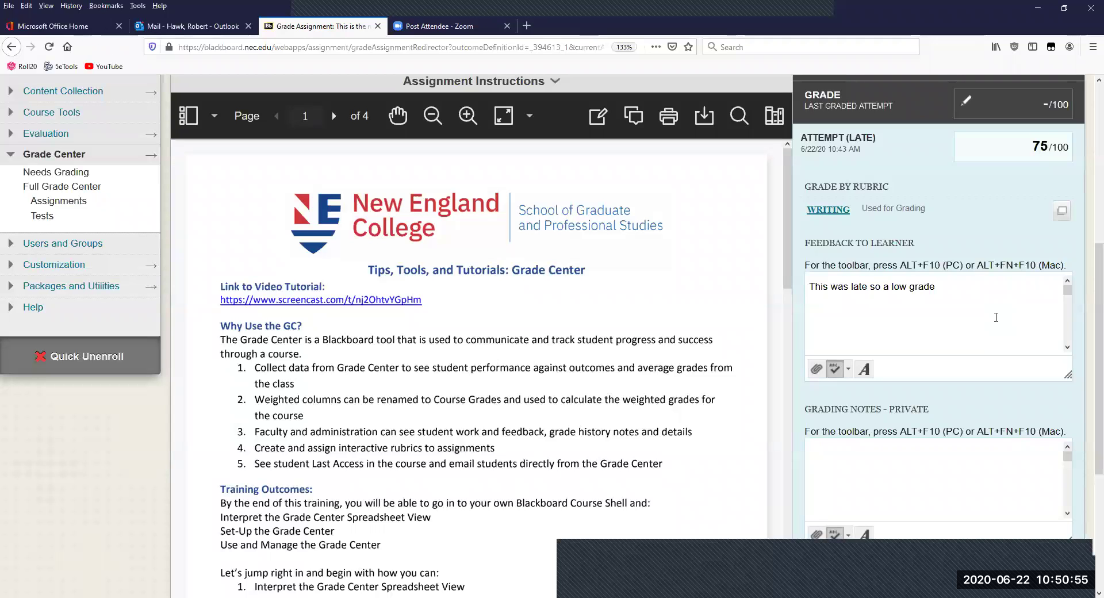
pyautogui.scroll(-6, 996, 318)
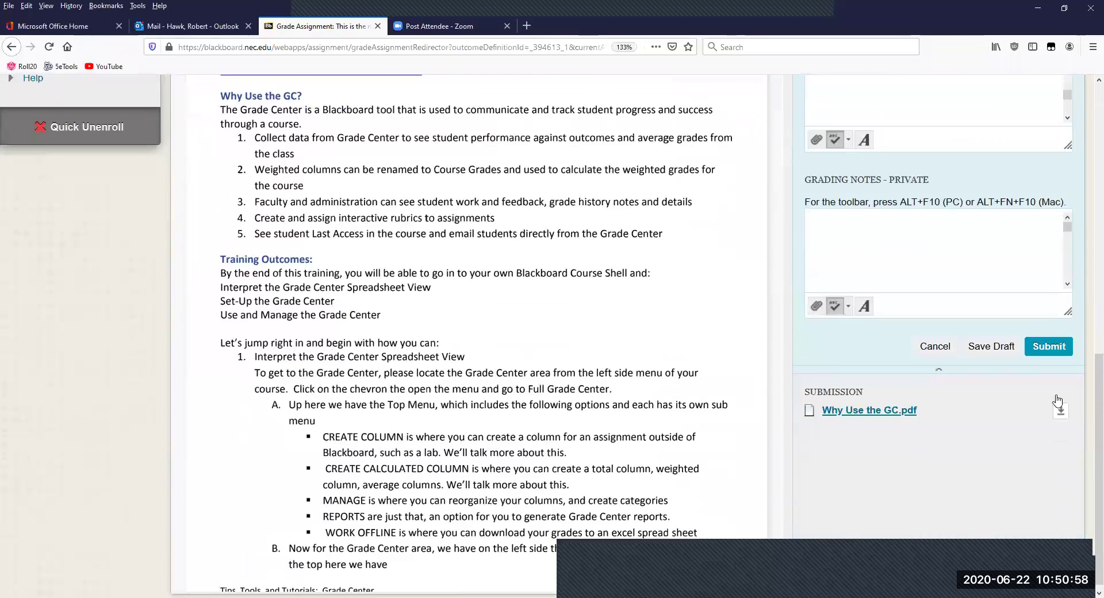
pyautogui.click(1049, 346)
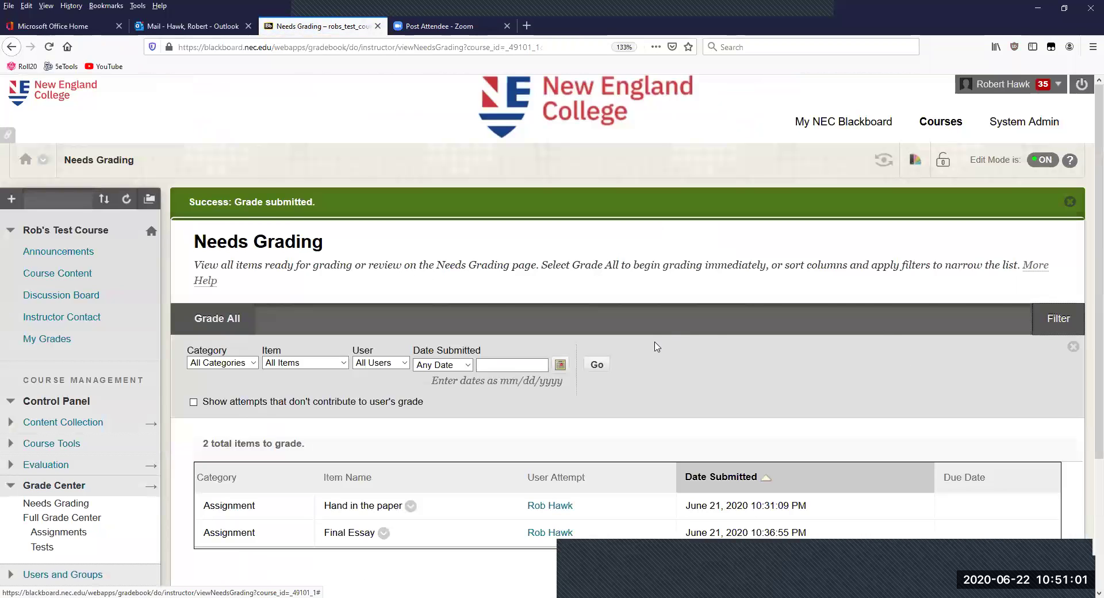
# Log out of the instructor account from the Needs Grading page
pyautogui.scroll(-2, 844, 330)
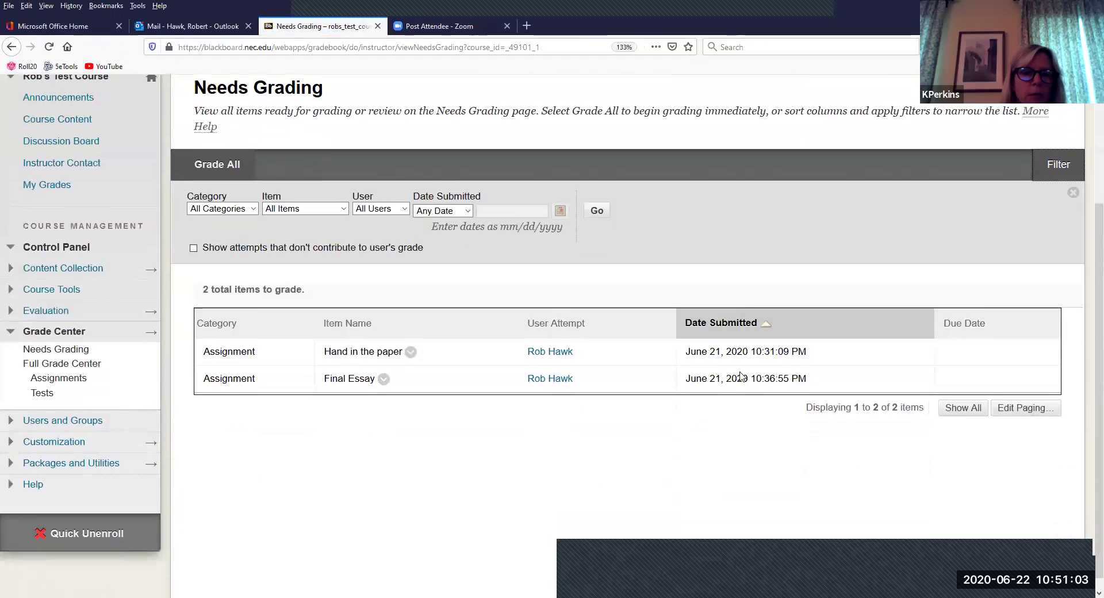
pyautogui.scroll(2, 844, 330)
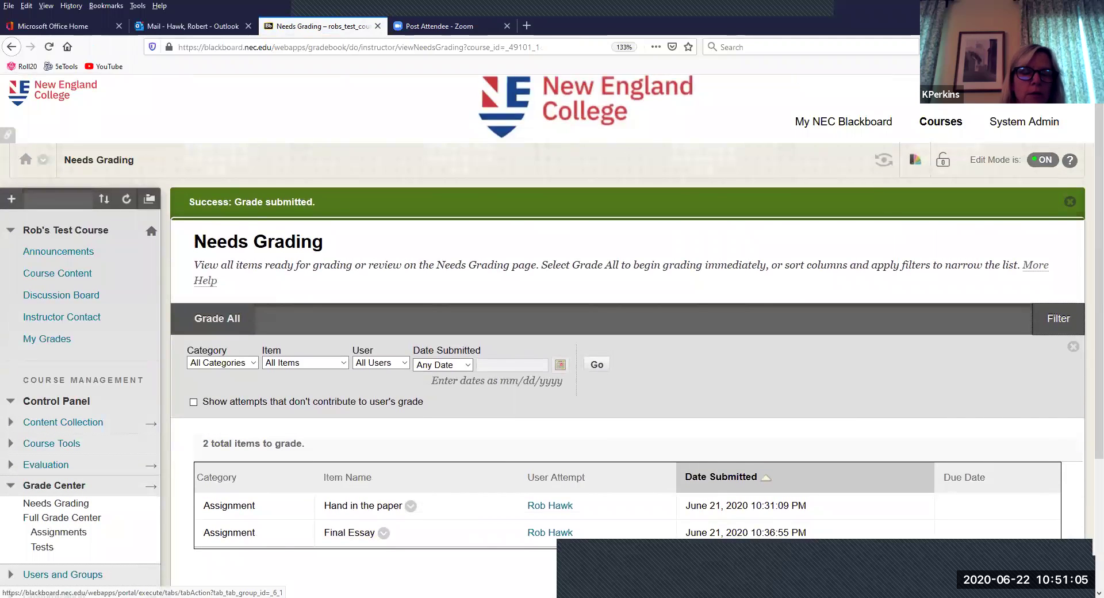
pyautogui.click(1058, 318)
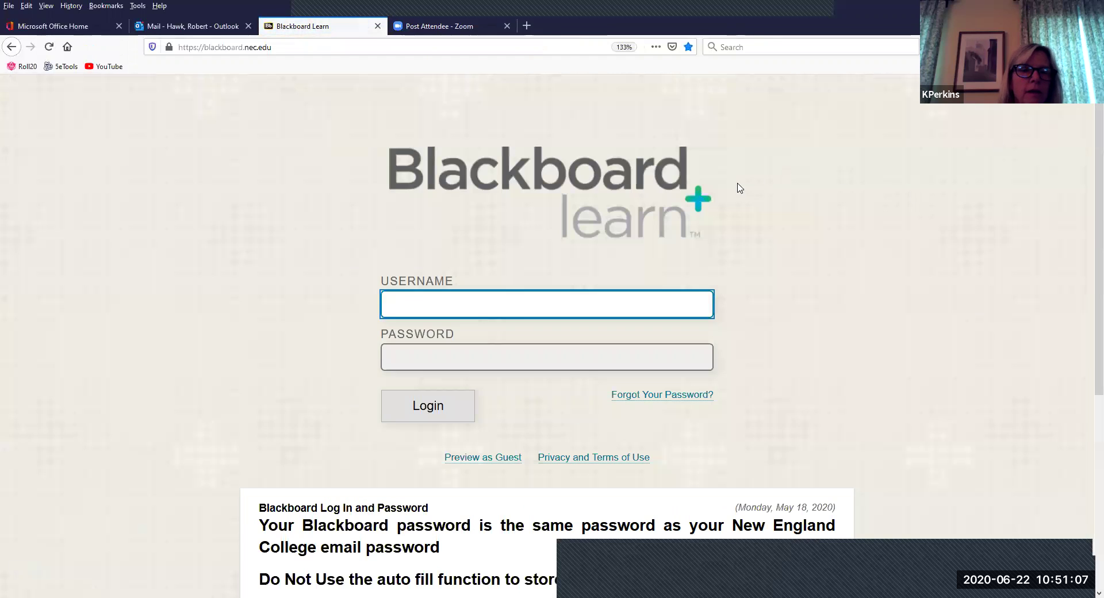
# Sign in with the student's username and password and open the test course
pyautogui.write('robhawk')
pyautogui.press('Tab')
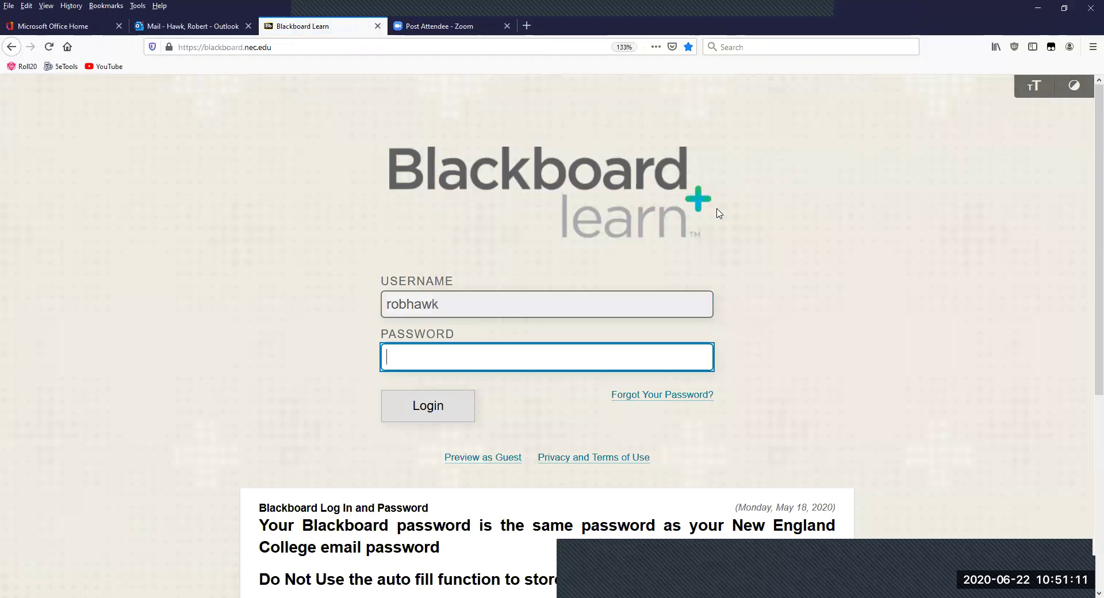
pyautogui.write('********')
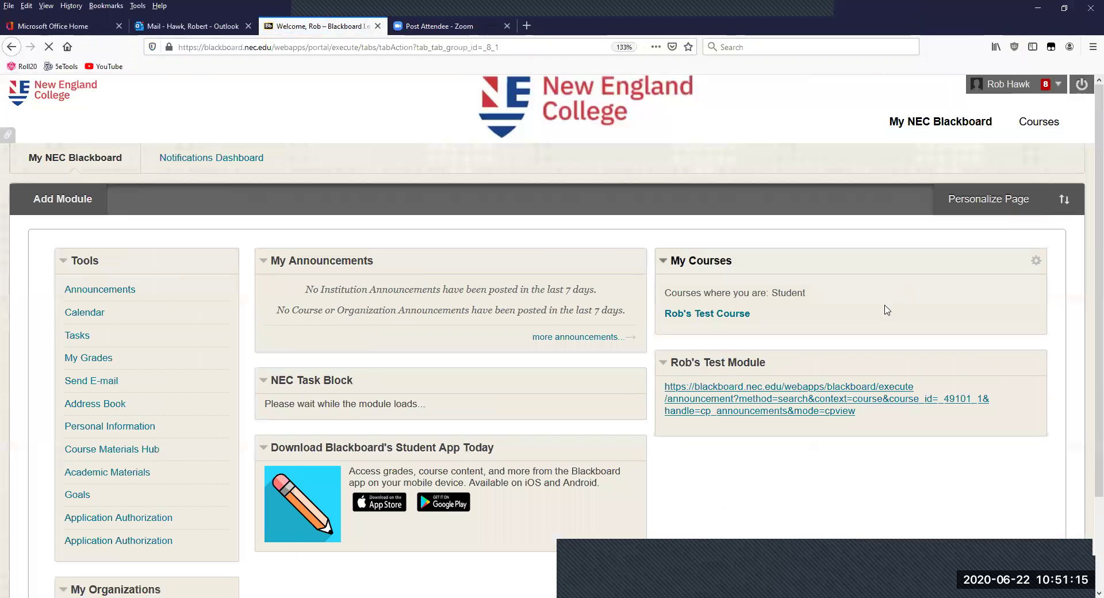
pyautogui.click(723, 316)
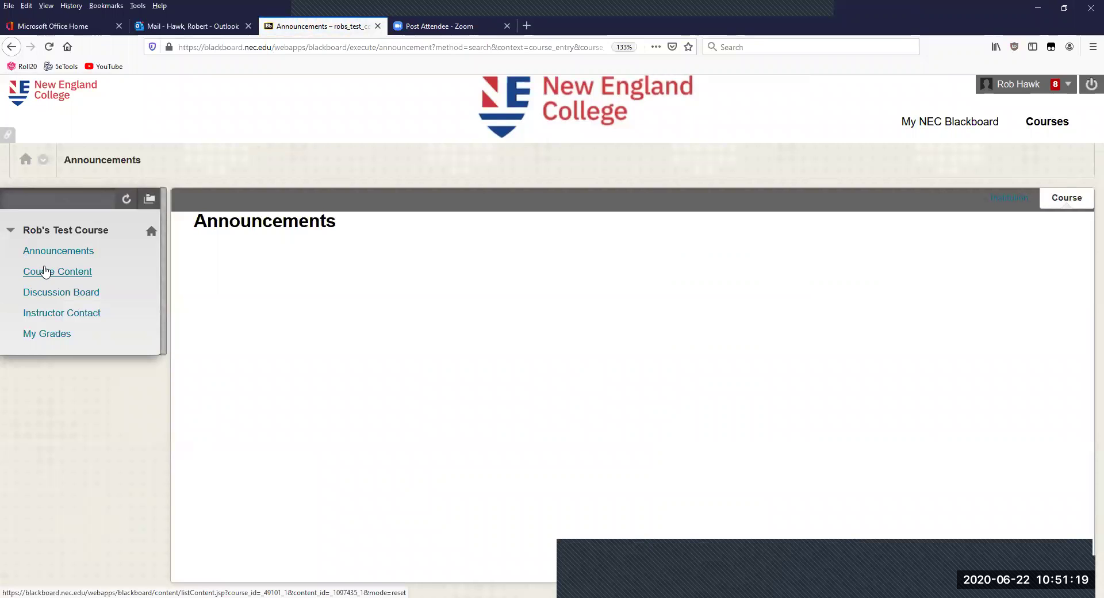
# Check the 75.00/100 grade and its feedback on My Grades, then sign out
pyautogui.click(49, 341)
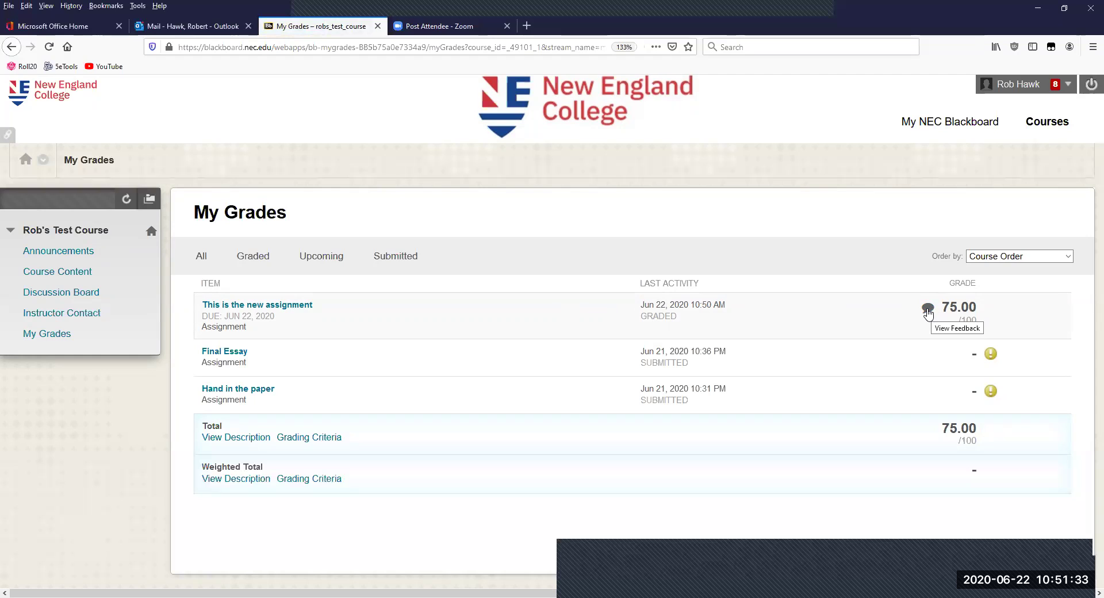
pyautogui.click(928, 311)
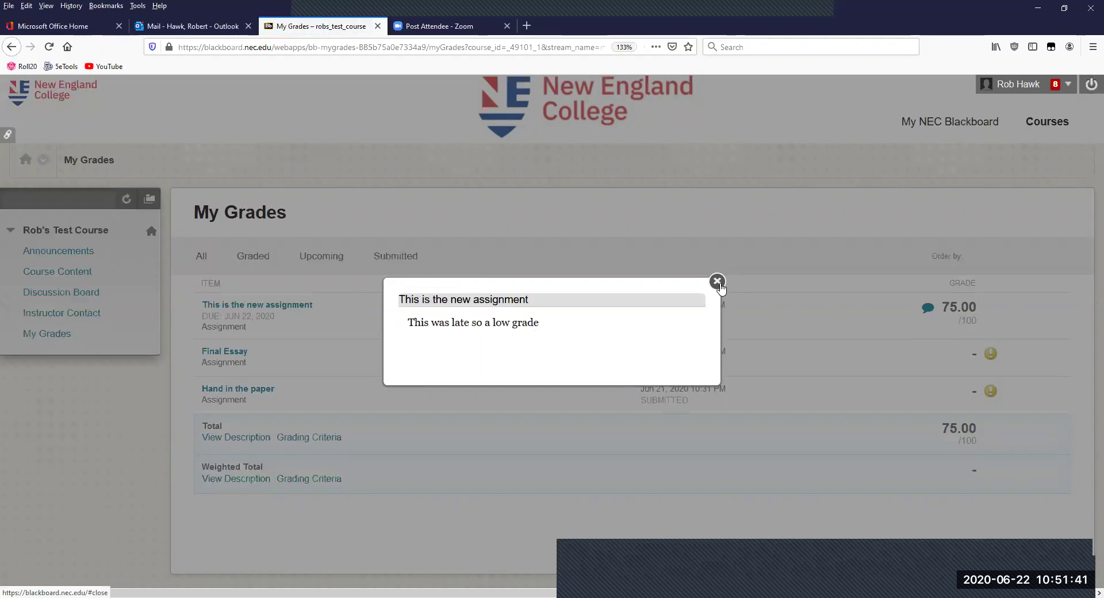
pyautogui.click(717, 282)
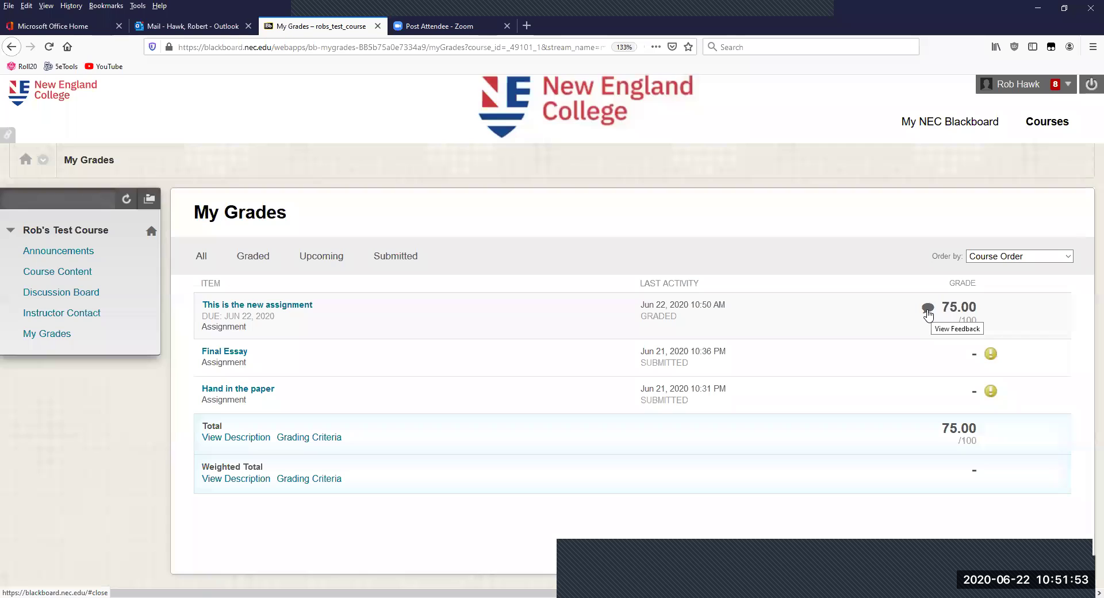
pyautogui.click(928, 310)
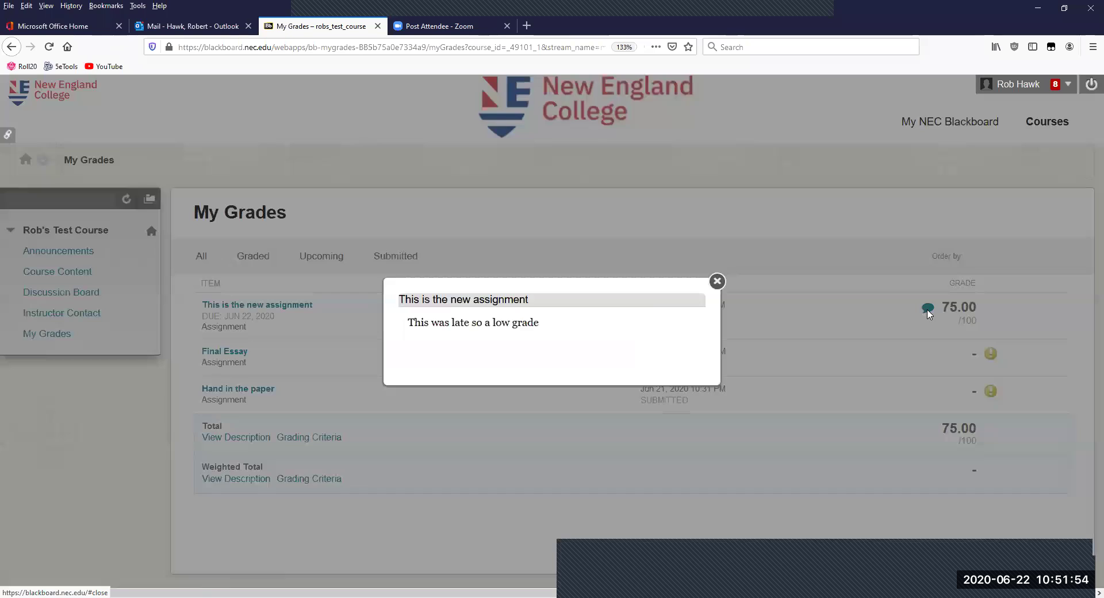
pyautogui.click(717, 282)
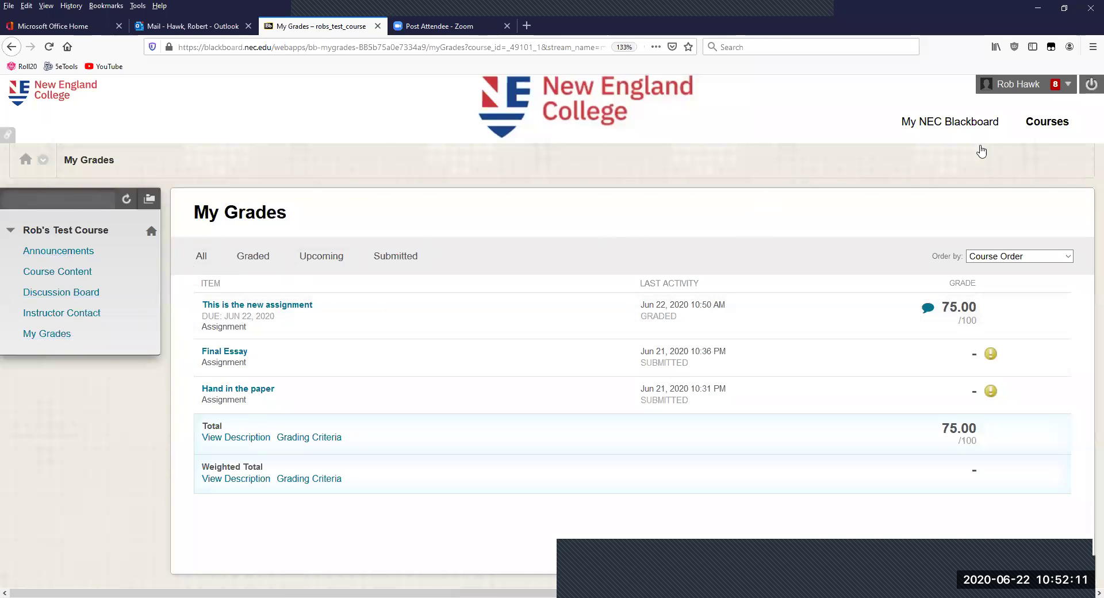
pyautogui.click(1089, 92)
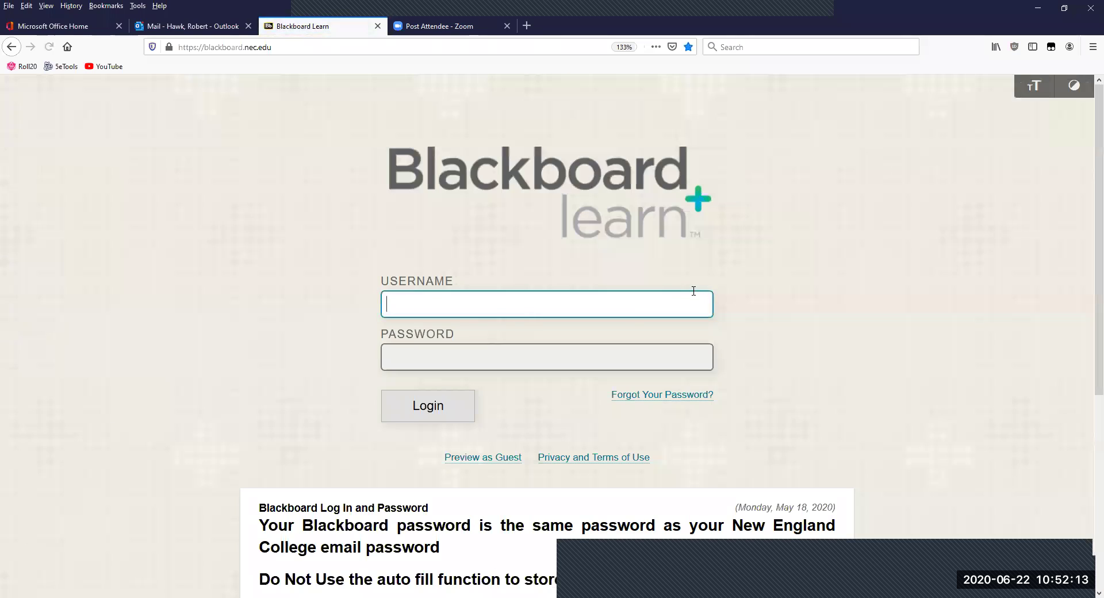
# Log back in with the instructor's username and password
pyautogui.write('rhawk')
pyautogui.press('Tab')
pyautogui.write('********')
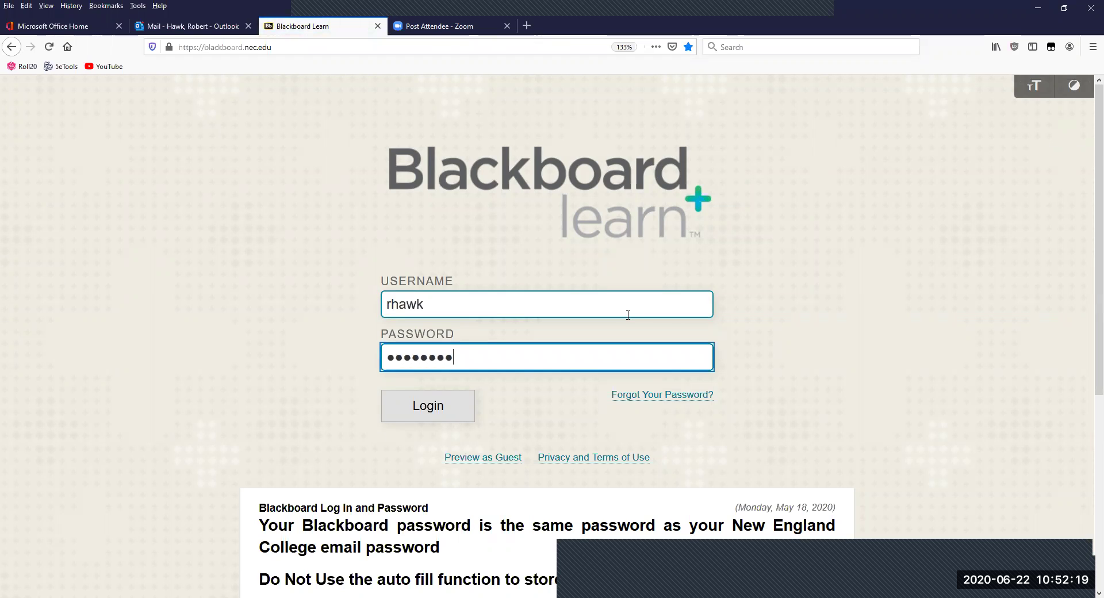
pyautogui.press('Return')
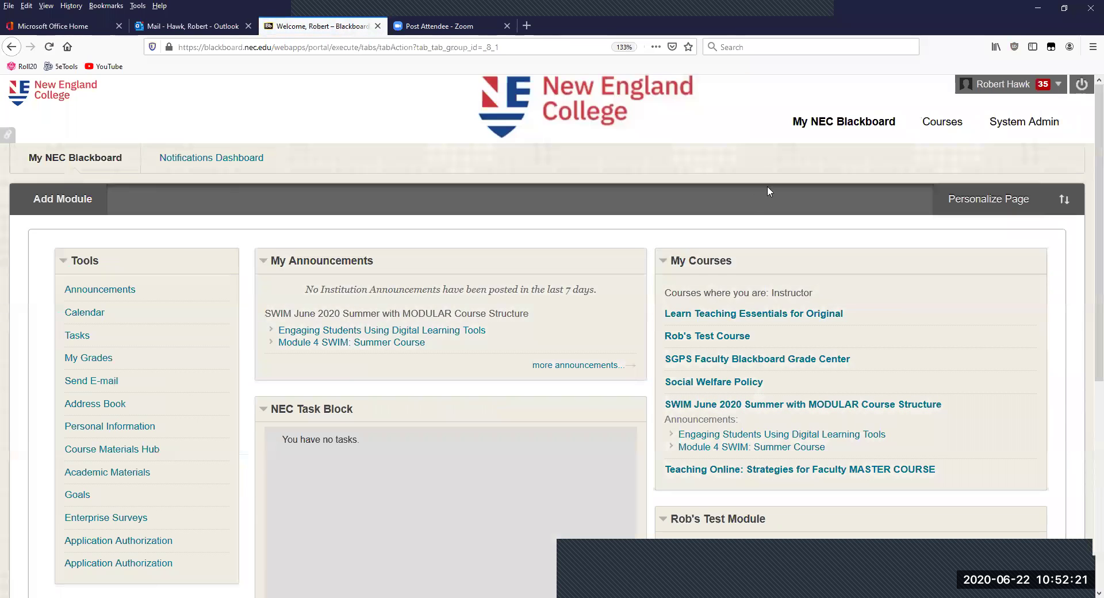
# Open the test course's Grade Center via Needs Grading, then switch to the Assignments view
pyautogui.click(735, 338)
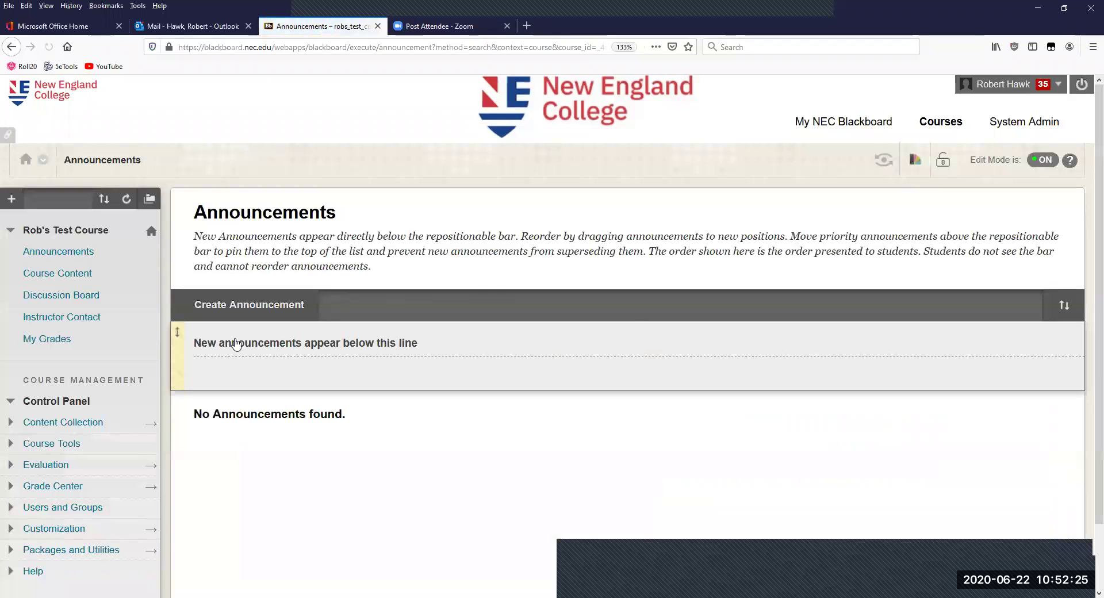
pyautogui.scroll(-2, 182, 411)
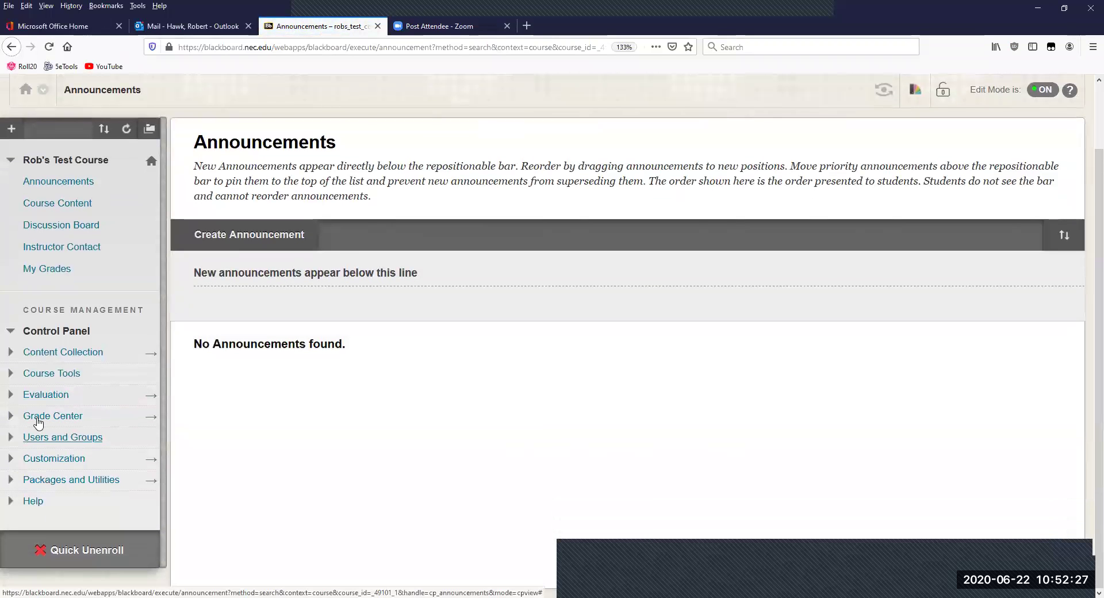
pyautogui.click(5, 417)
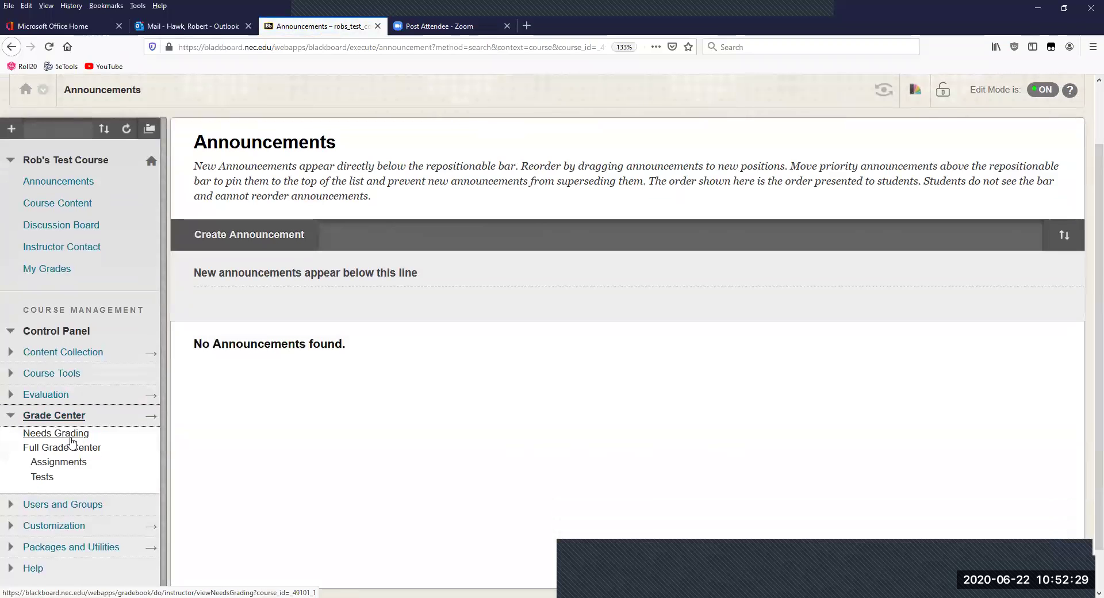
pyautogui.click(71, 435)
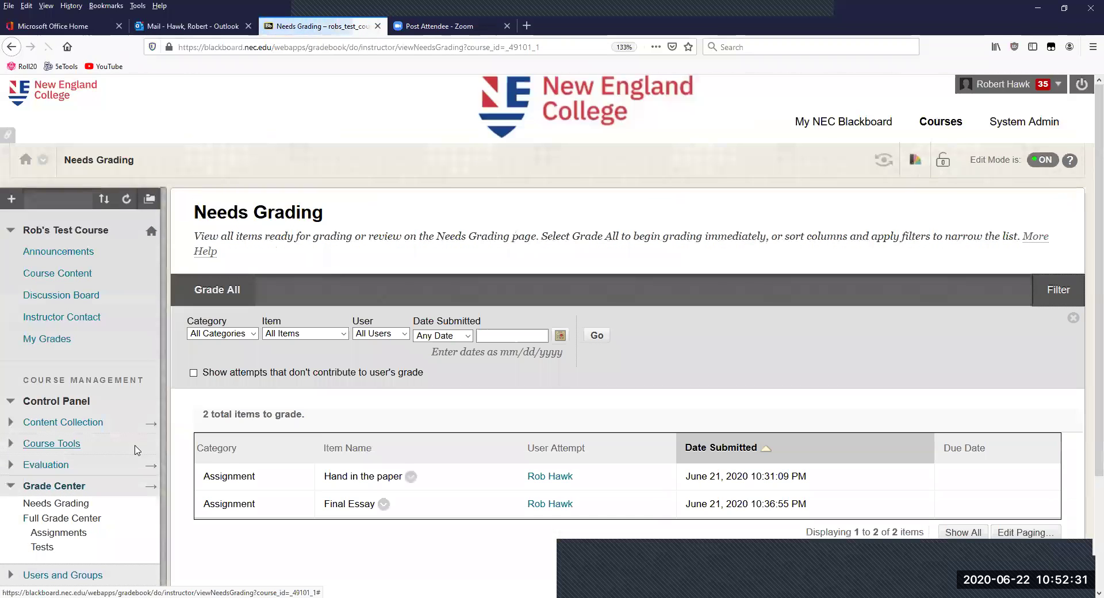
pyautogui.scroll(-2, 350, 423)
pyautogui.scroll(-2, 350, 424)
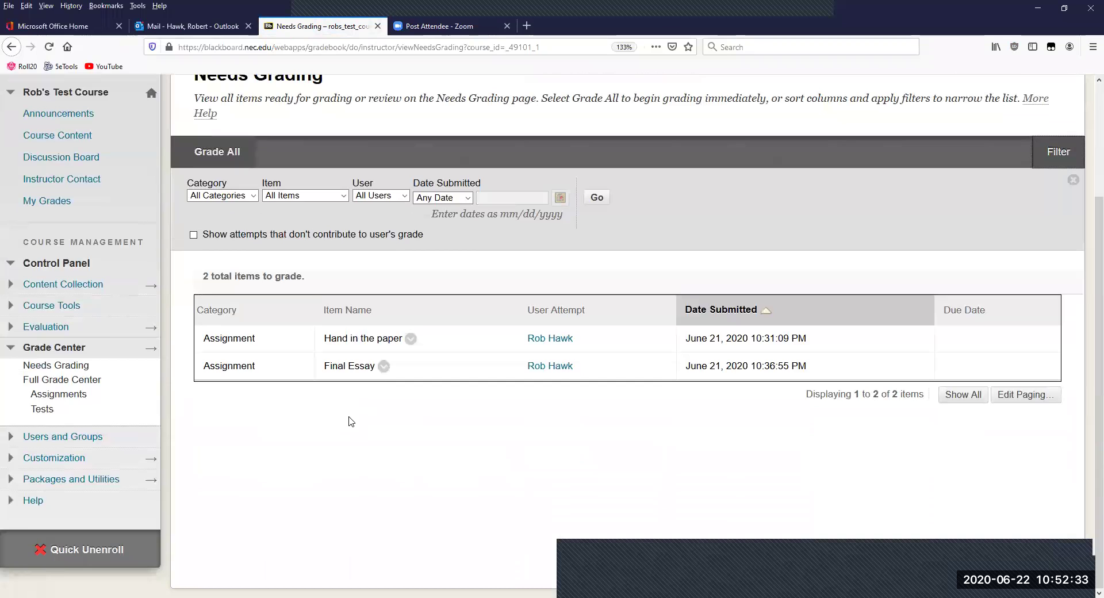
pyautogui.click(91, 399)
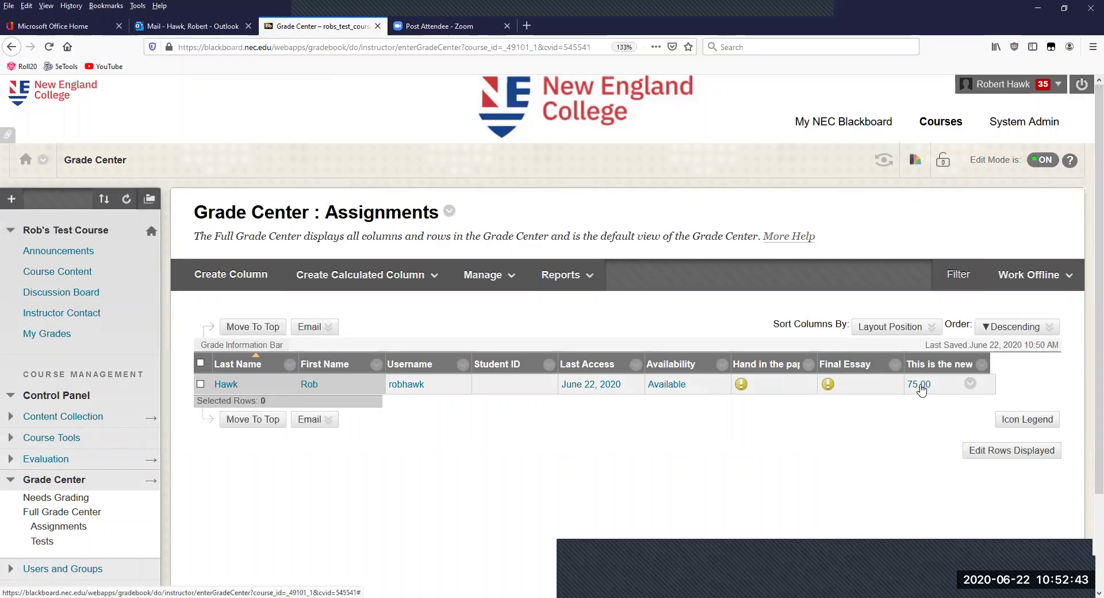
# Change the new assignment's 75.00 grade inline to 80
pyautogui.click(921, 385)
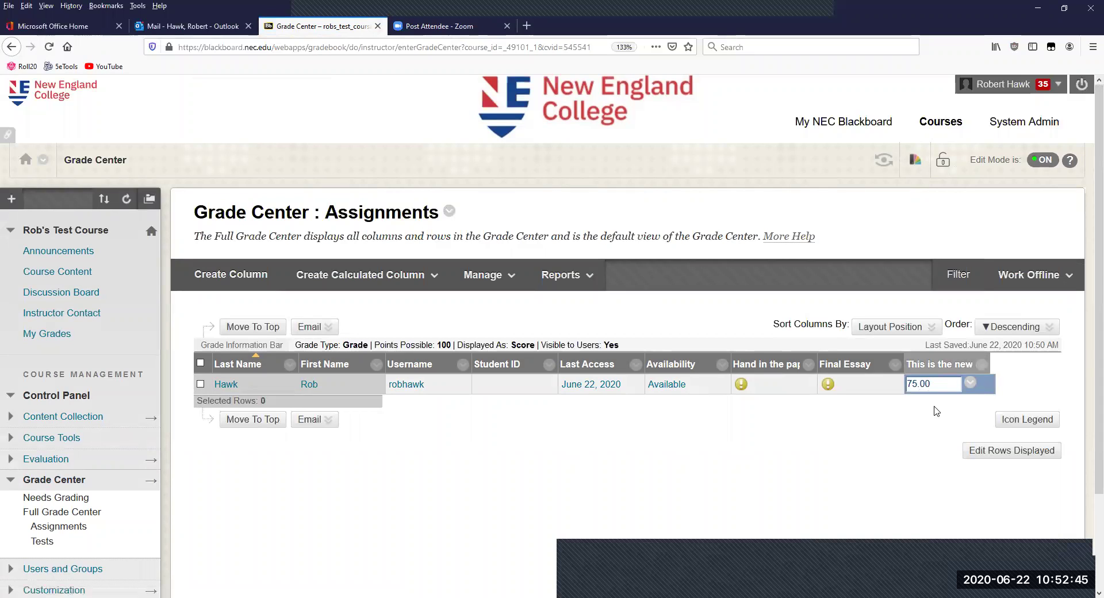
pyautogui.click(1015, 393)
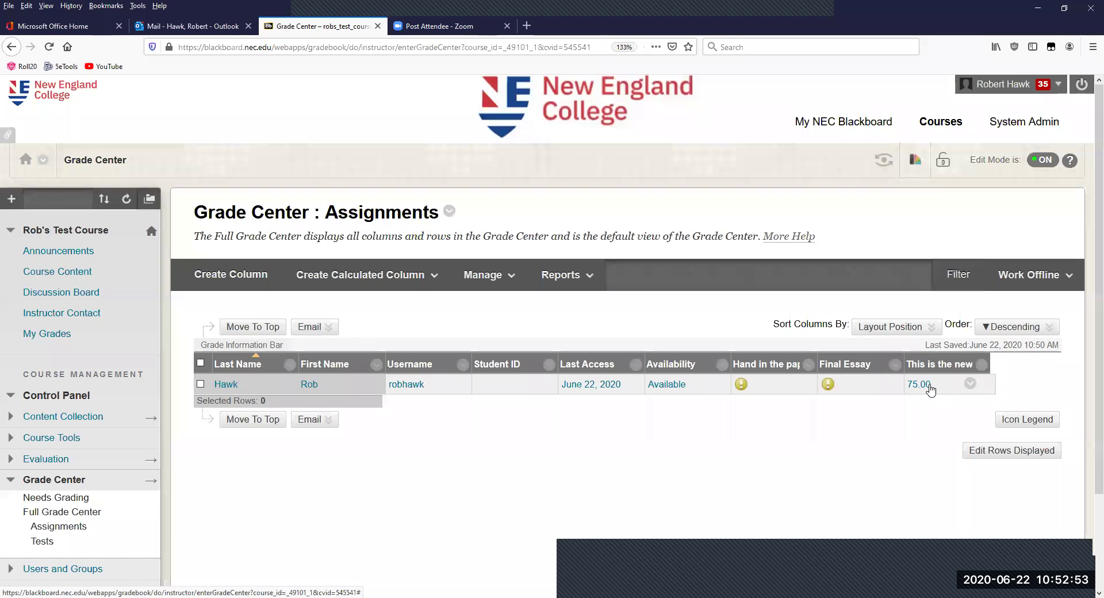
pyautogui.click(931, 391)
pyautogui.doubleClick(936, 383)
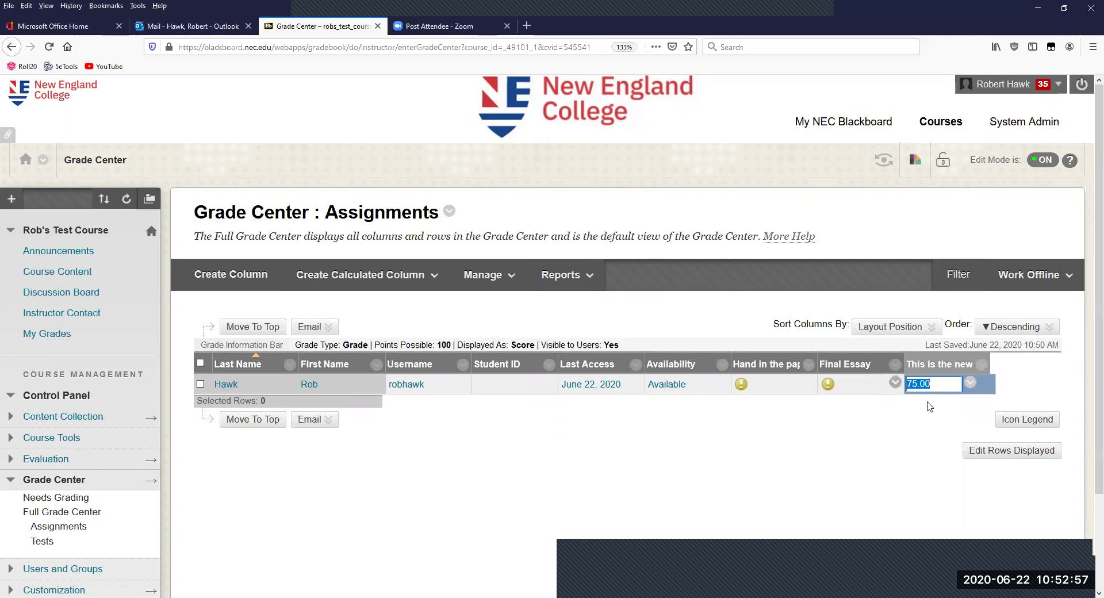
pyautogui.write('80')
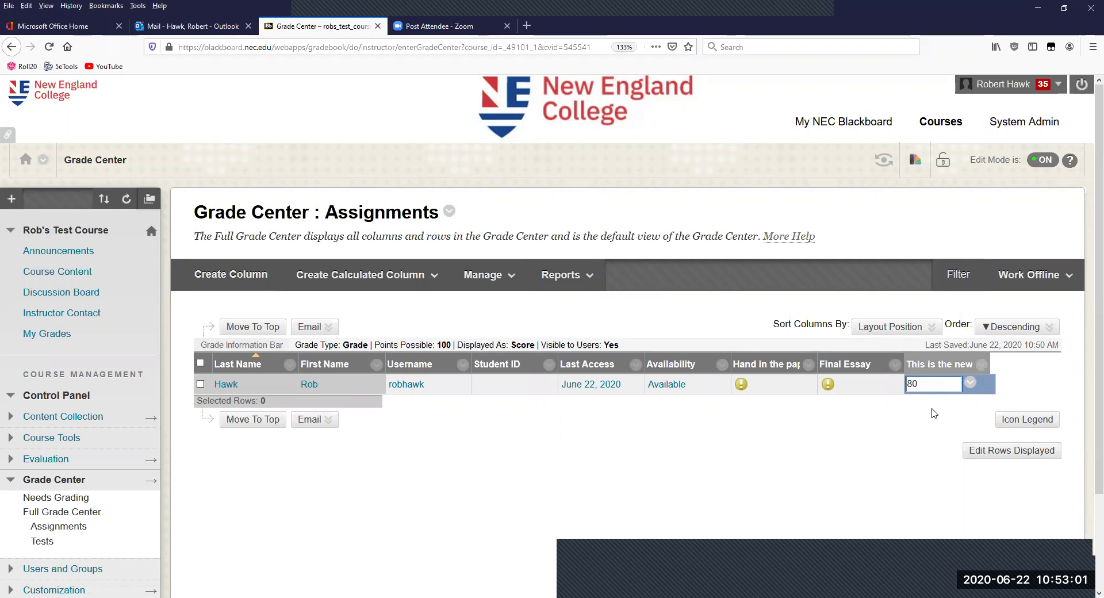
pyautogui.press('Return')
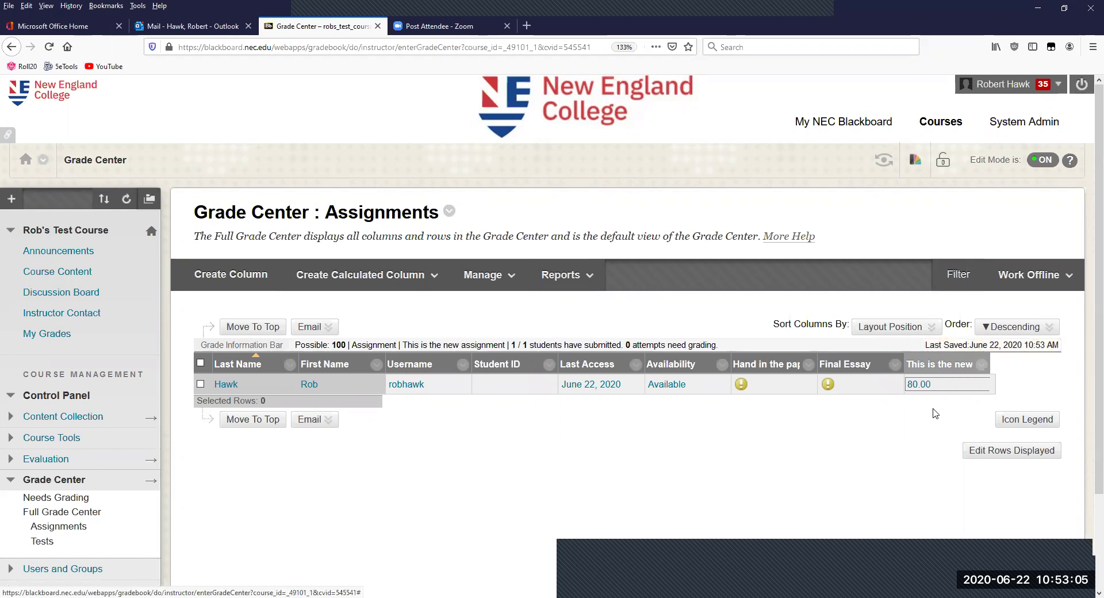
# Enter a Final Essay grade of 50 inline
pyautogui.click(875, 385)
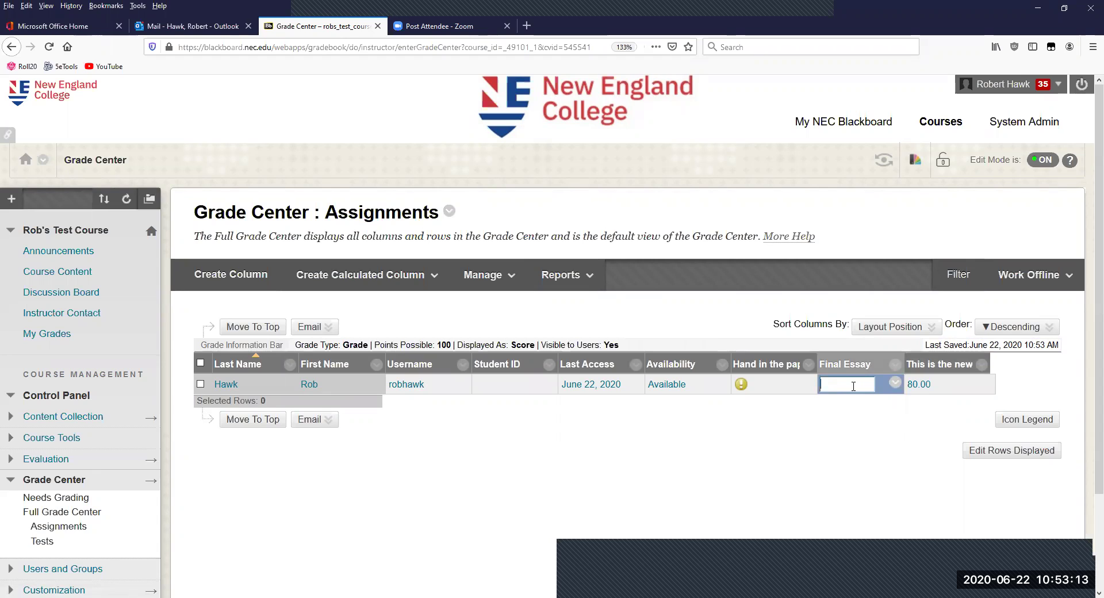
pyautogui.write('50')
pyautogui.press('Tab')
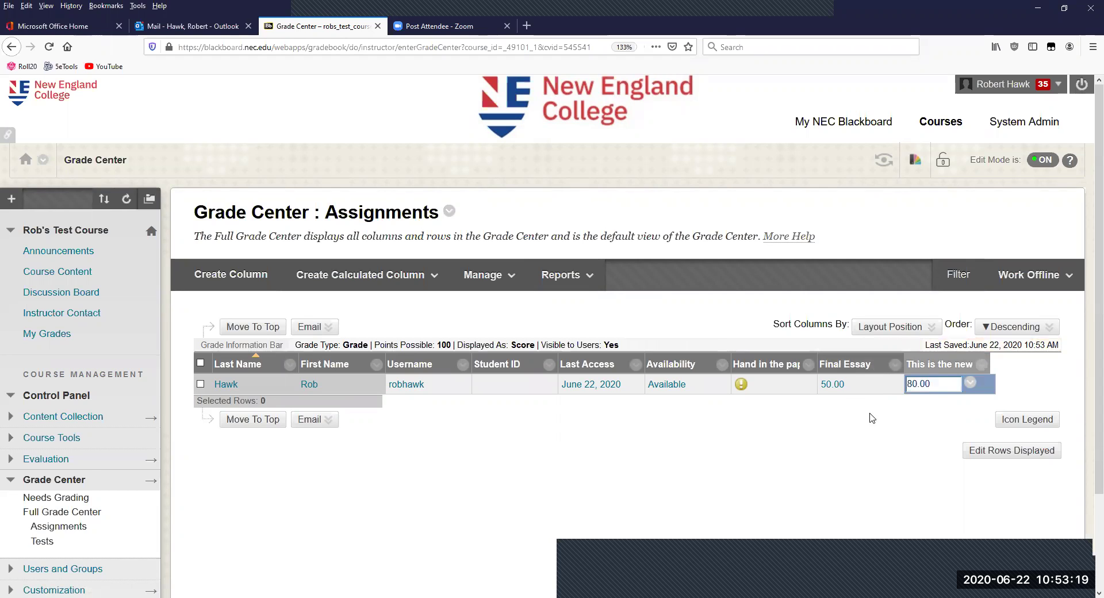
pyautogui.click(814, 434)
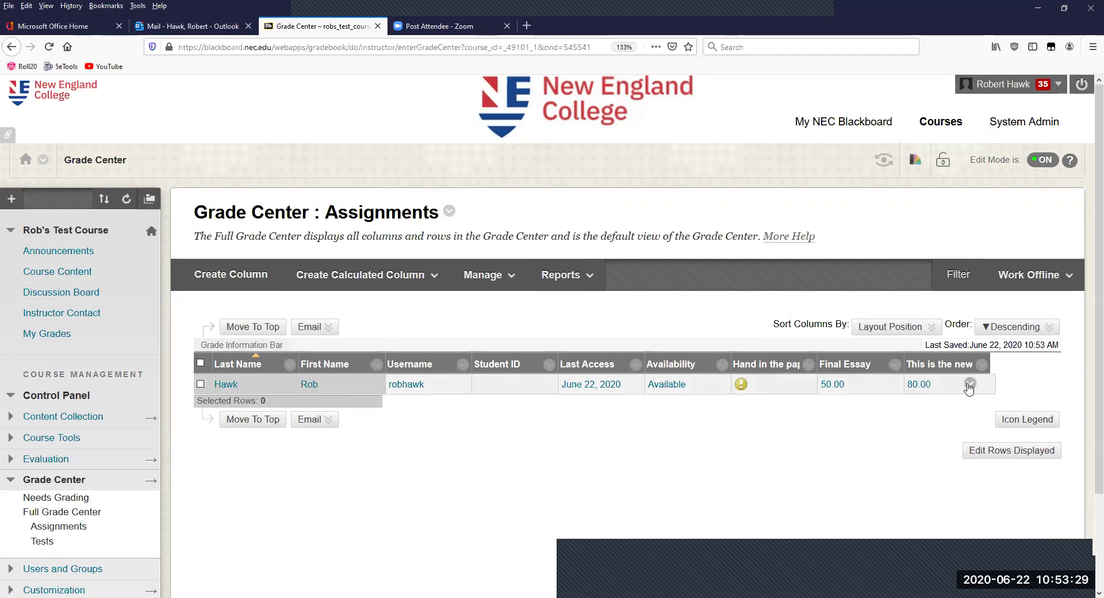
# Open the 6/22/20 attempt graded 80.00 from the grade cell's menu
pyautogui.click(970, 384)
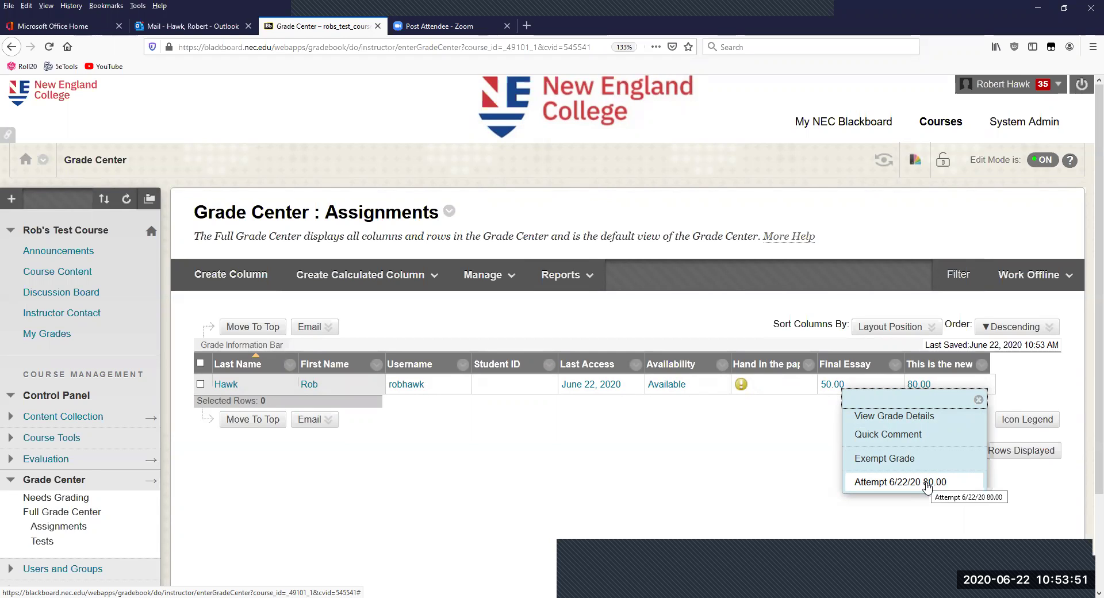
pyautogui.click(926, 483)
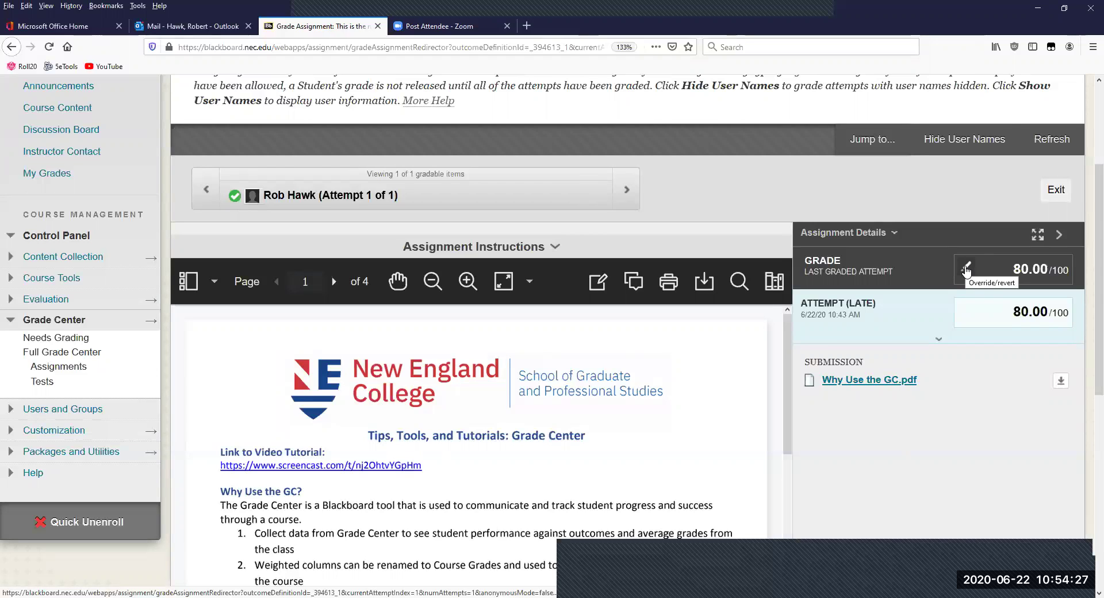
# Override the assignment's overall grade from 80 to 100 and save
pyautogui.click(967, 269)
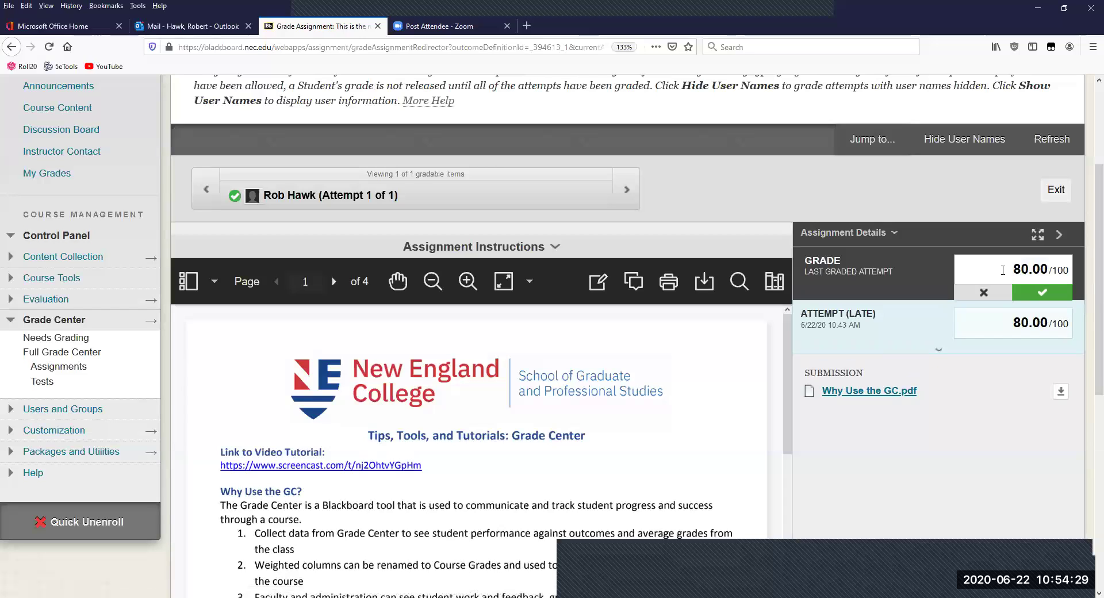
pyautogui.moveTo(1014, 269); pyautogui.dragTo(1026, 268)
pyautogui.write('100')
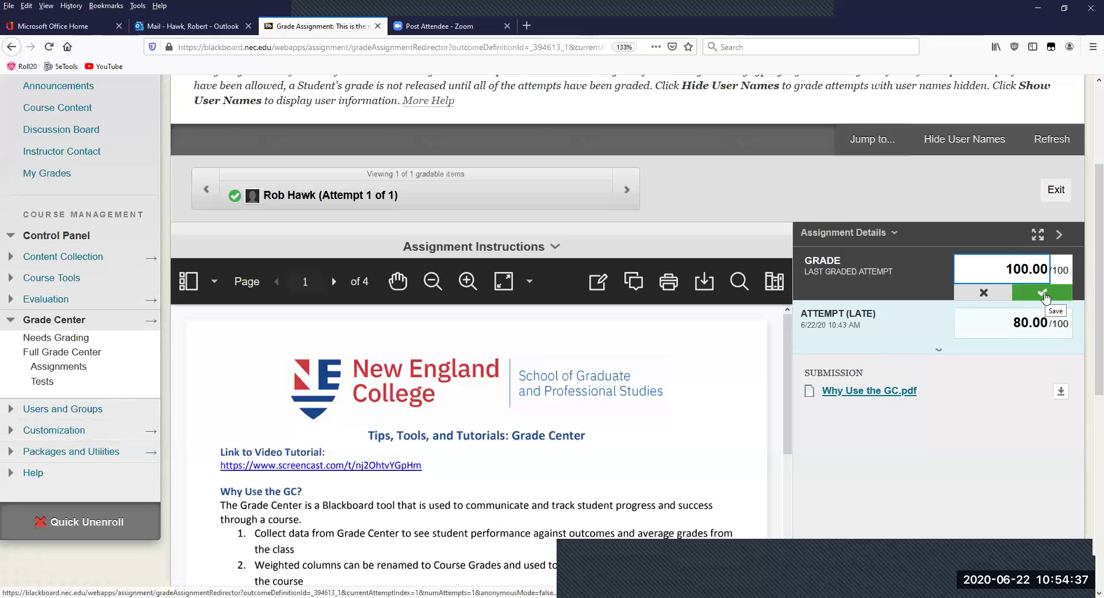
pyautogui.click(1046, 297)
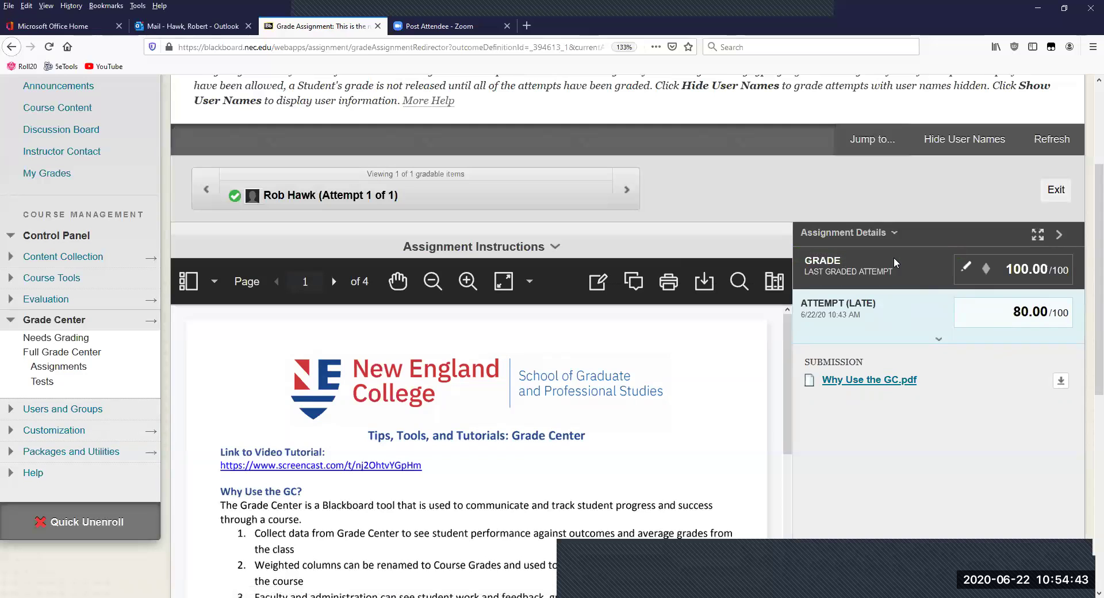
# Return to the Full Grade Center and bring the new assignment's 100.00 into view beside Final Essay's 50.00
pyautogui.click(52, 351)
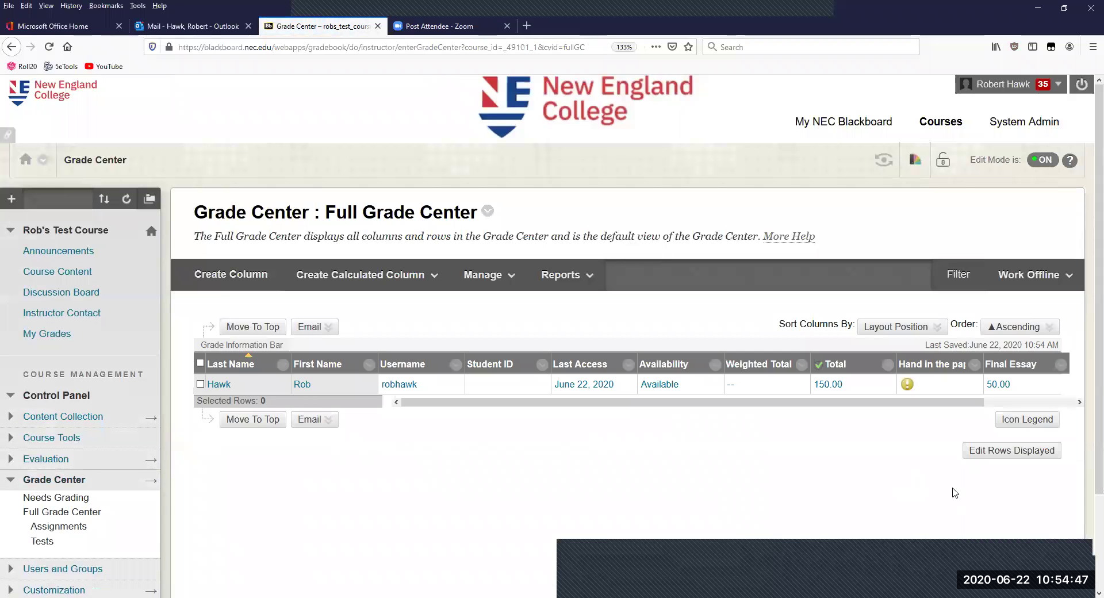
pyautogui.moveTo(956, 402); pyautogui.dragTo(1008, 407)
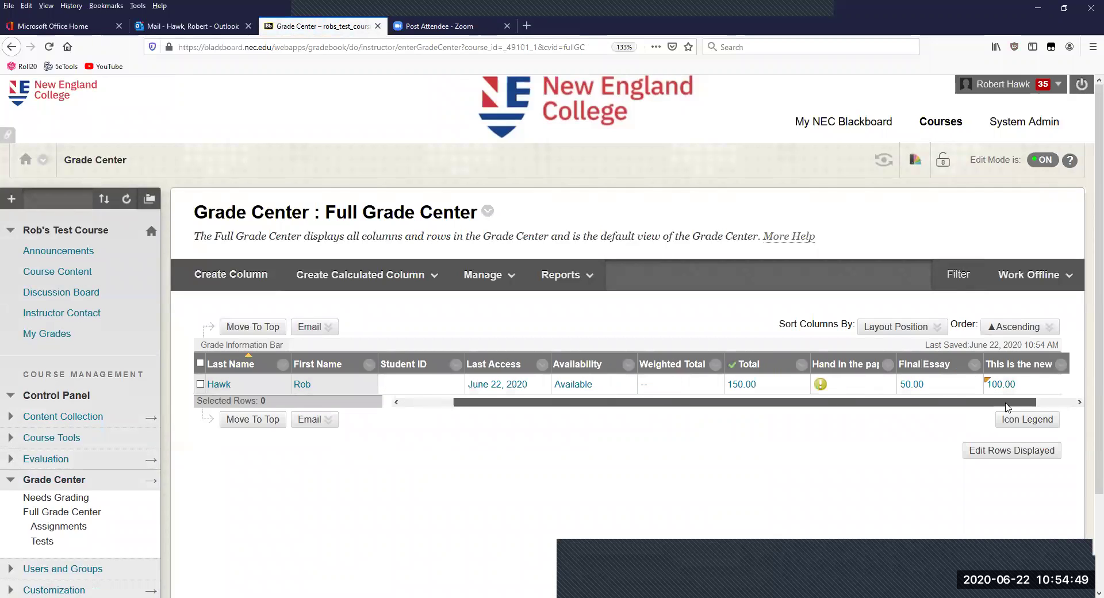
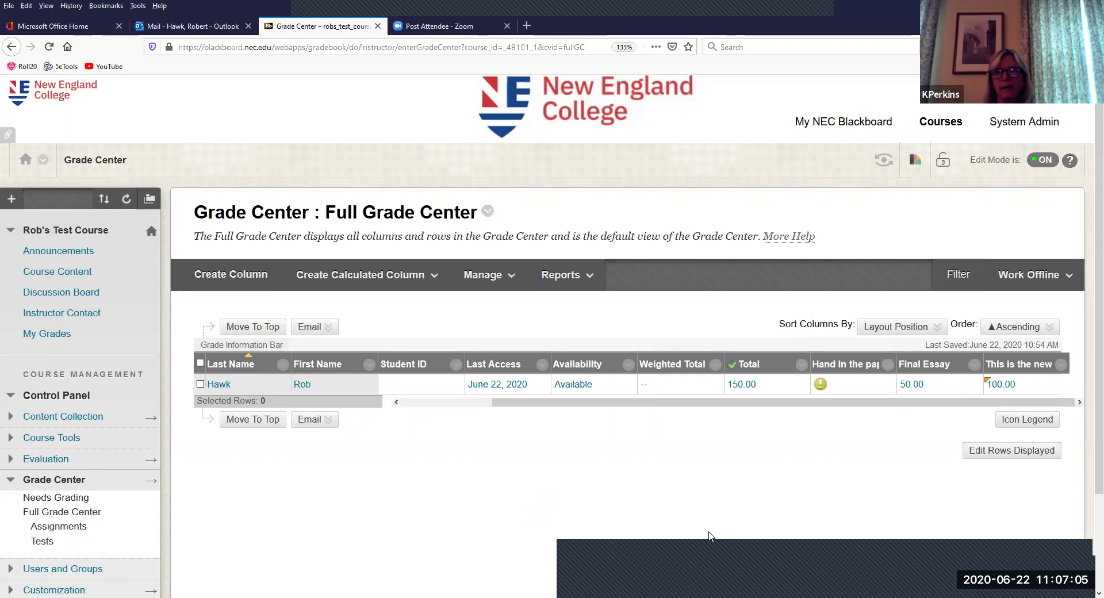
# Stop the Zoom screen share of the Full Grade Center browser window
pyautogui.click(640, 11)
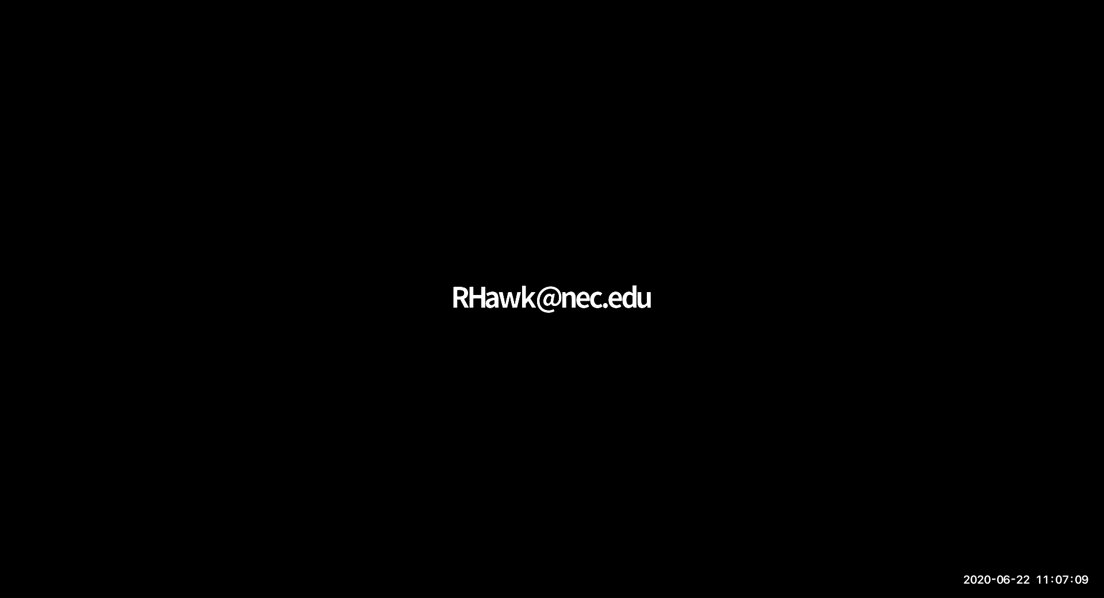